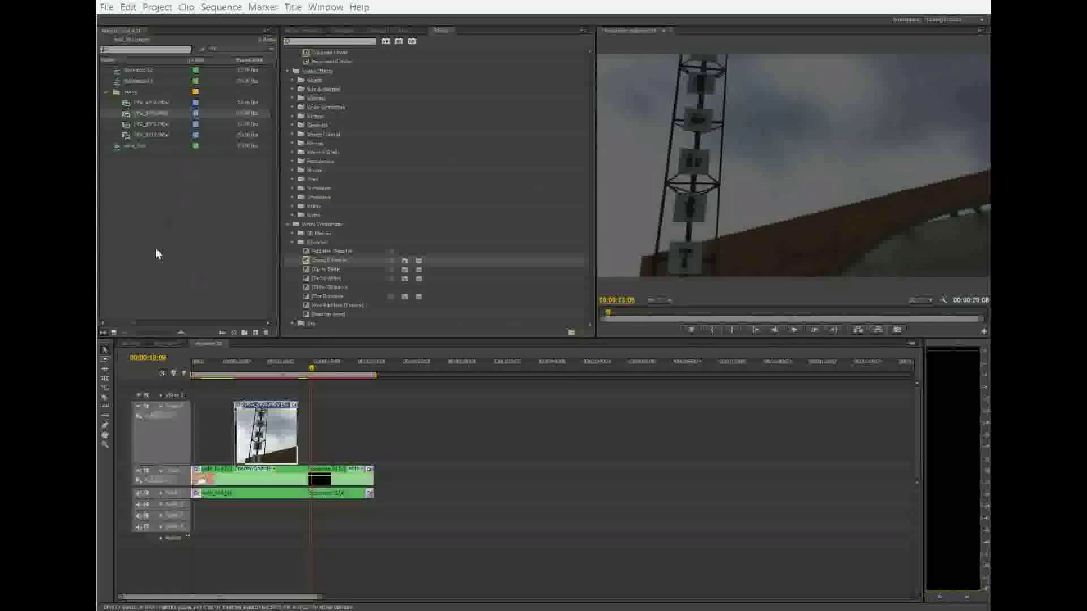
{"action": "left_click", "coordinate": [264, 469]}
{"action": "left_click", "coordinate": [392, 441]}
{"action": "left_click", "coordinate": [264, 484]}
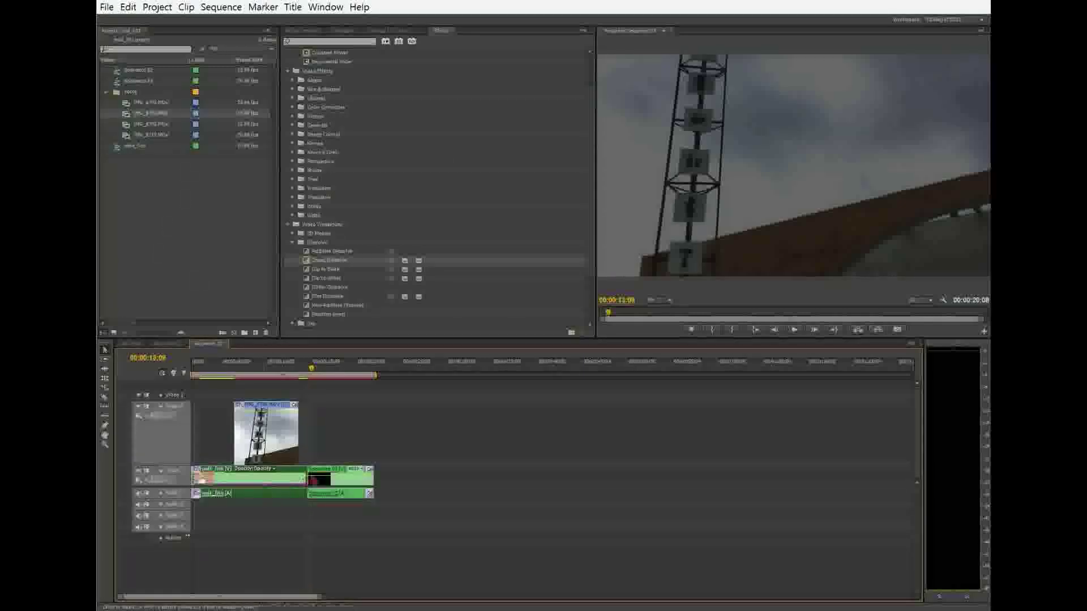
{"action": "left_click", "coordinate": [350, 481]}
{"action": "left_click", "coordinate": [257, 450]}
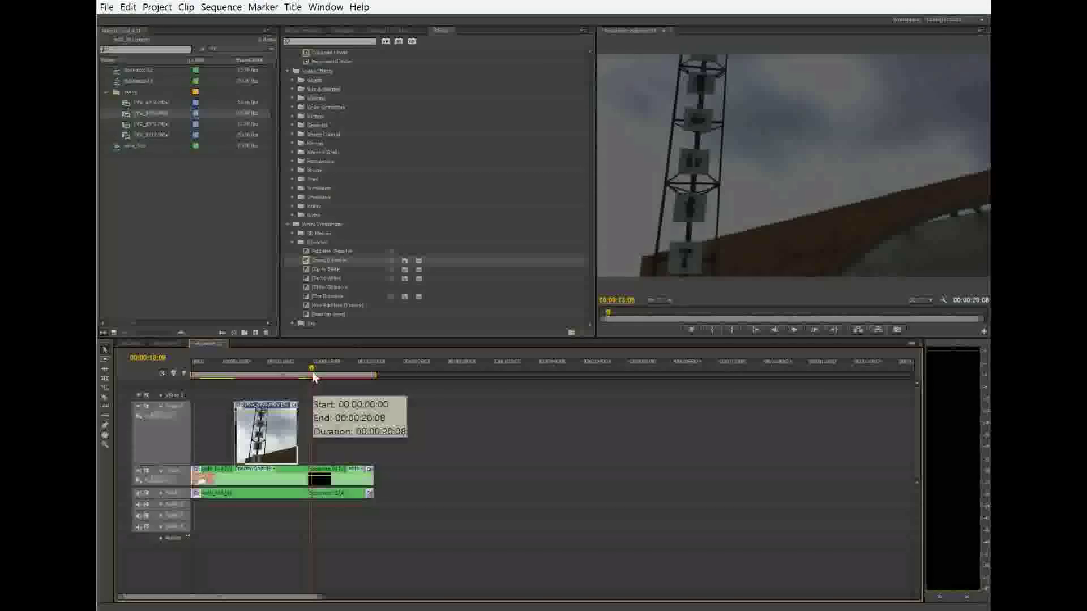
Step: Play and scrub the sequence from its start into the dissolve at the beginning of the overlay clip
{"action": "left_click_drag", "start_coordinate": [307, 367], "coordinate": [189, 376]}
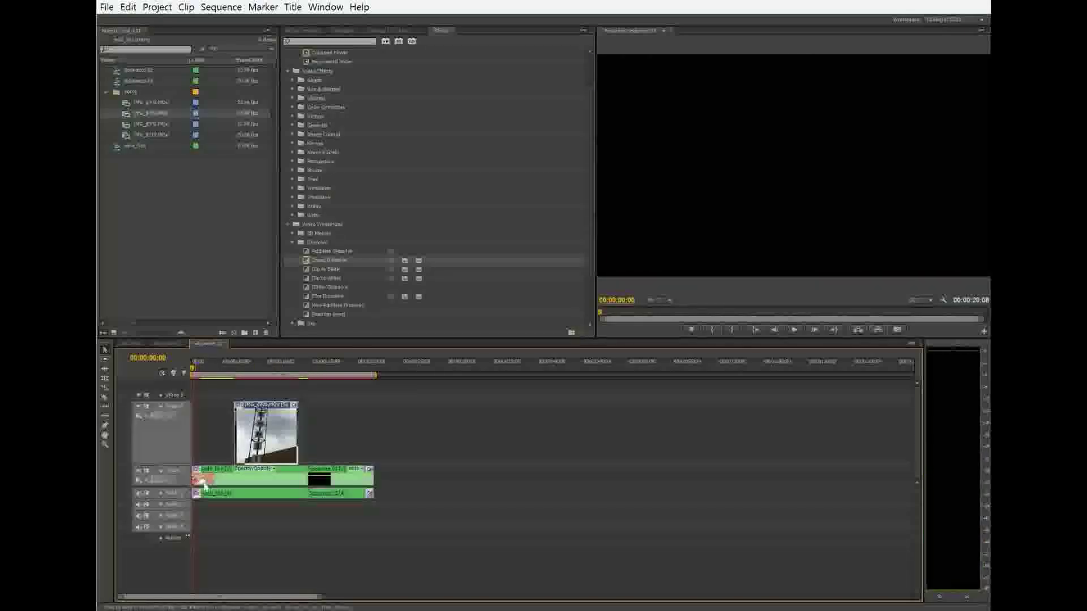
{"action": "key", "text": "space"}
{"action": "key", "text": "space"}
{"action": "left_click", "coordinate": [204, 369]}
{"action": "left_click_drag", "start_coordinate": [204, 371], "coordinate": [236, 368]}
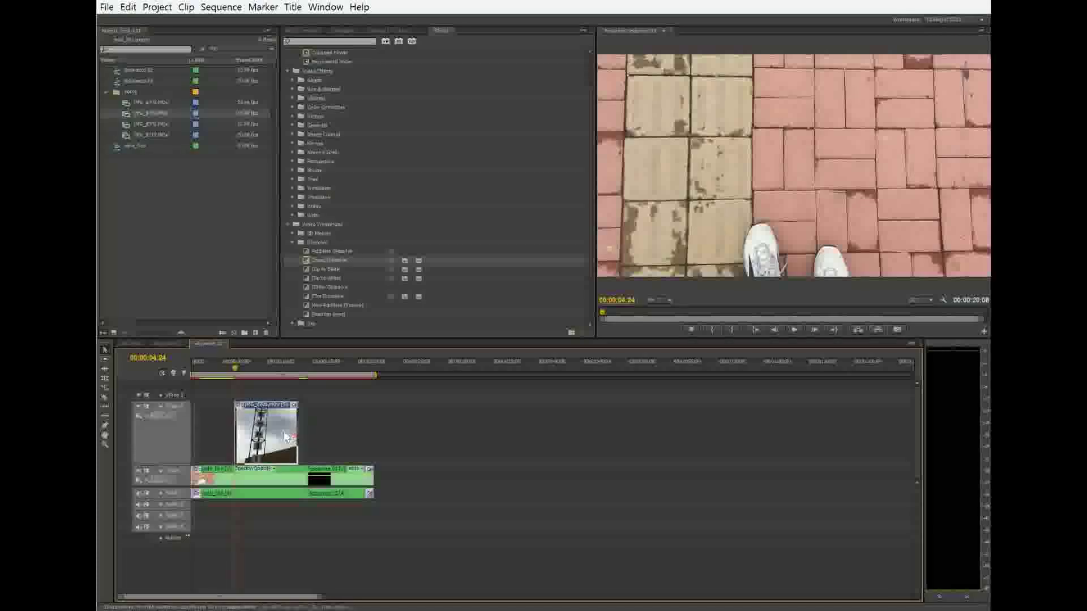
{"action": "left_click_drag", "start_coordinate": [238, 368], "coordinate": [252, 369]}
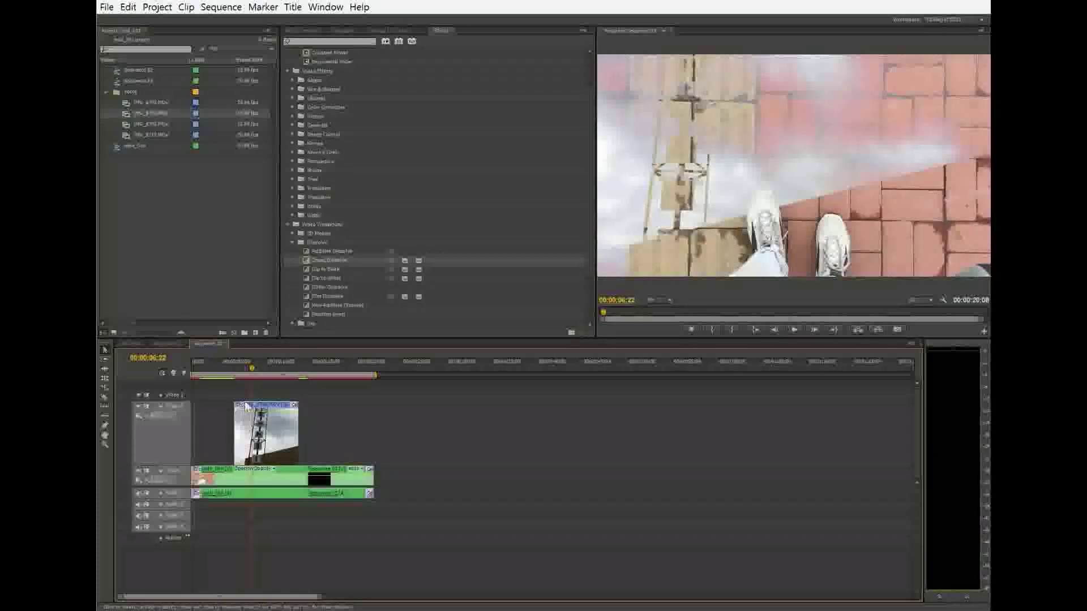
{"action": "left_click_drag", "start_coordinate": [251, 370], "coordinate": [239, 371]}
Step: Set the upper track's overlay clip to display its Opacity property and open the clip's effect settings
{"action": "key", "text": "equal"}
{"action": "key", "text": "equal"}
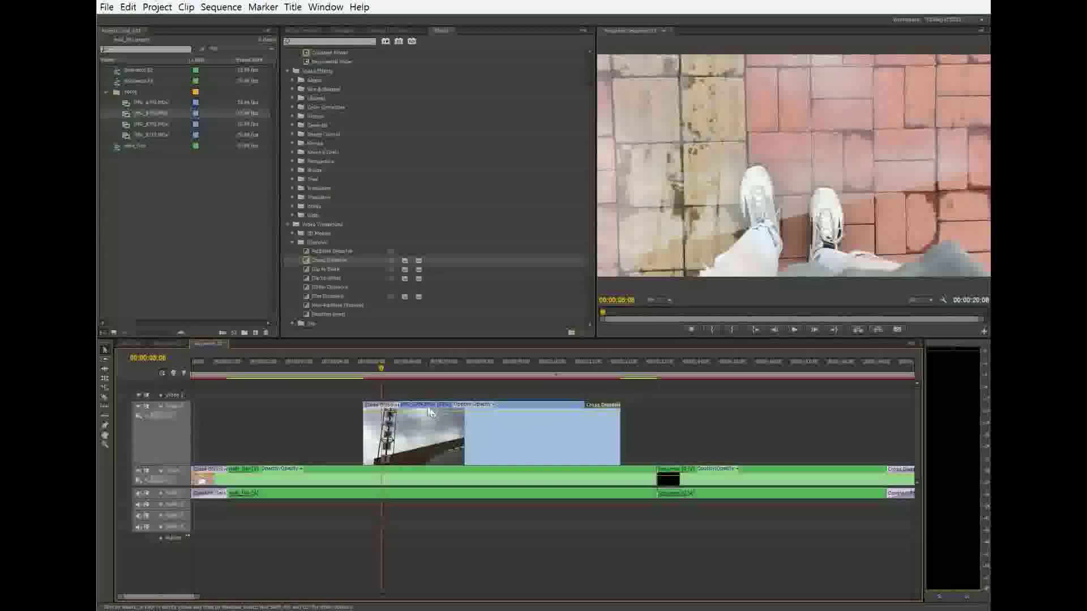
{"action": "left_click", "coordinate": [470, 405]}
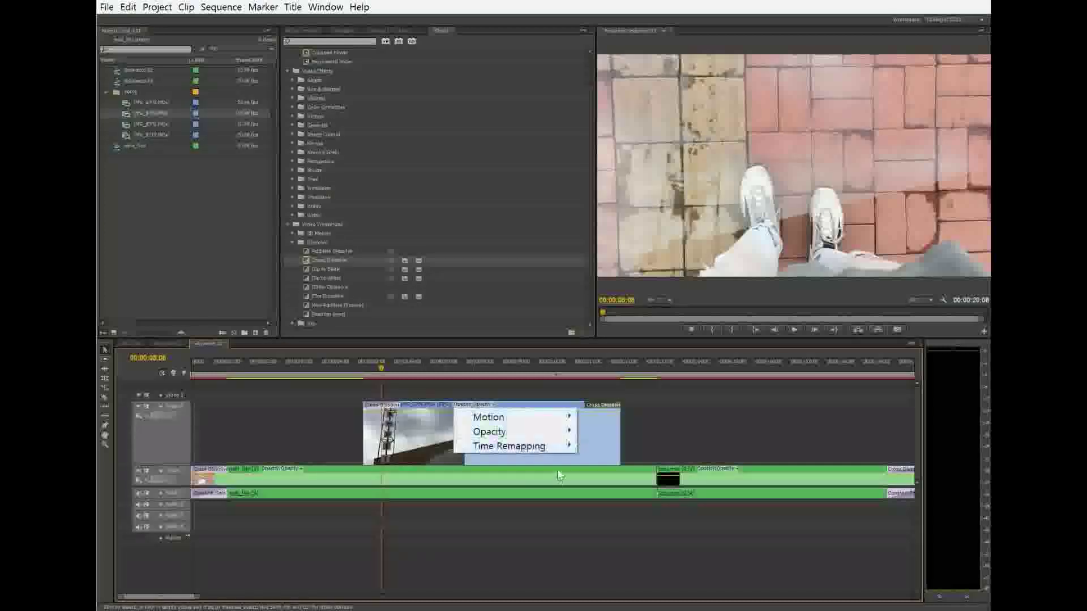
{"action": "mouse_move", "coordinate": [477, 434]}
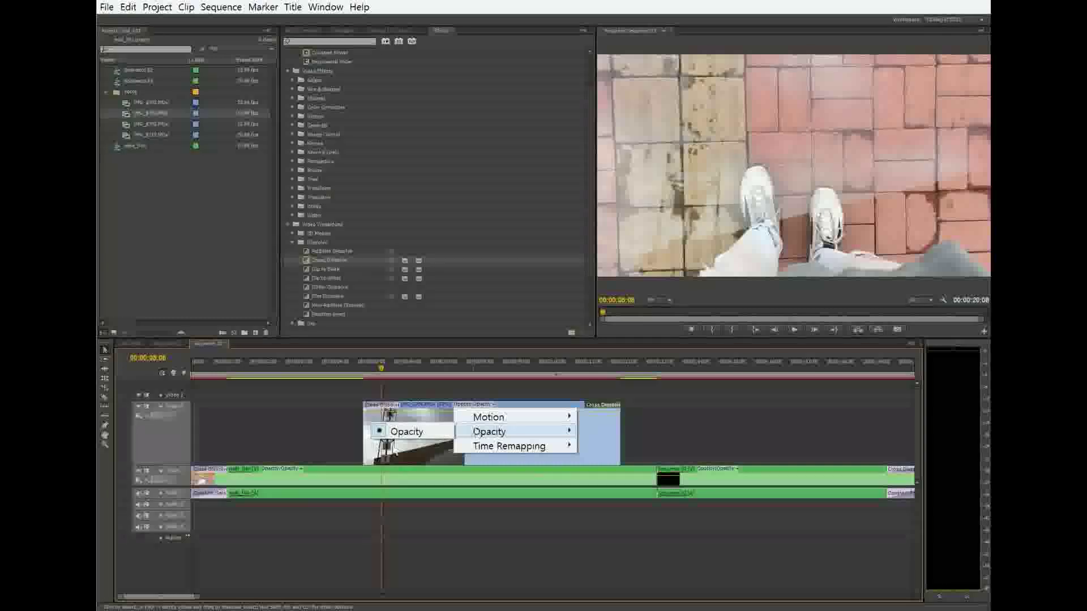
{"action": "left_click", "coordinate": [407, 431]}
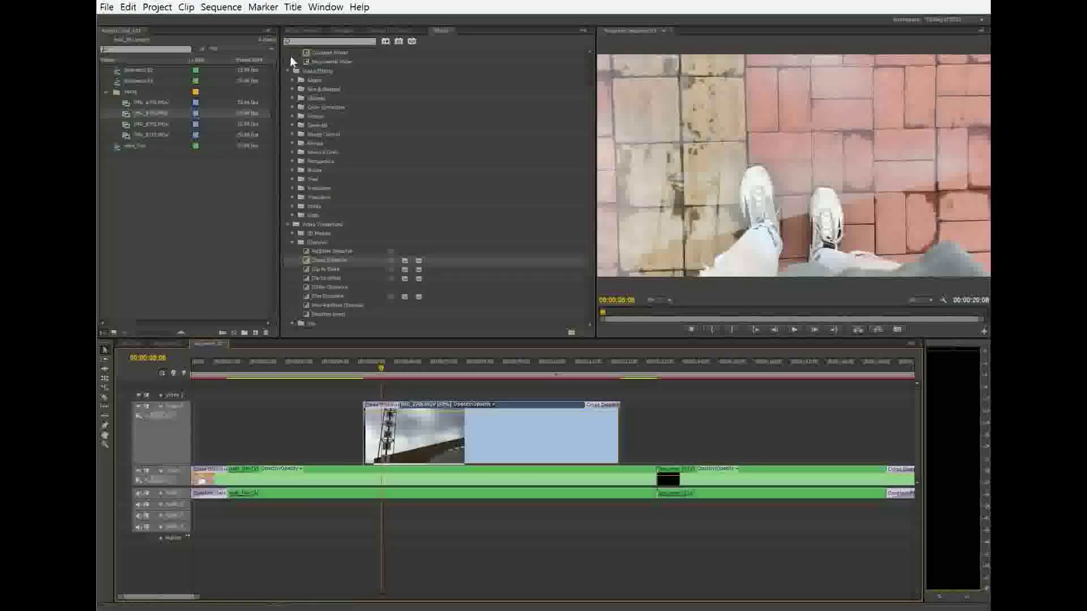
{"action": "left_click", "coordinate": [304, 31]}
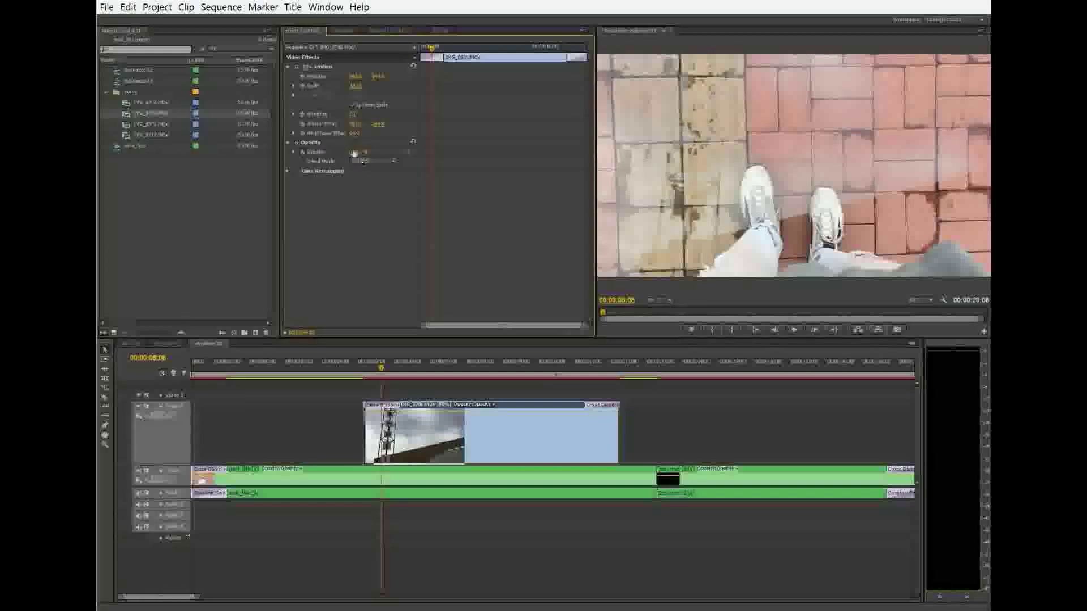
Step: Set the overlay clip's opacity blend mode to Multiply and preview the blend across the clip
{"action": "mouse_move", "coordinate": [421, 376]}
{"action": "left_mouse_down"}
{"action": "mouse_move", "coordinate": [449, 369]}
{"action": "mouse_move", "coordinate": [423, 369]}
{"action": "left_mouse_up"}
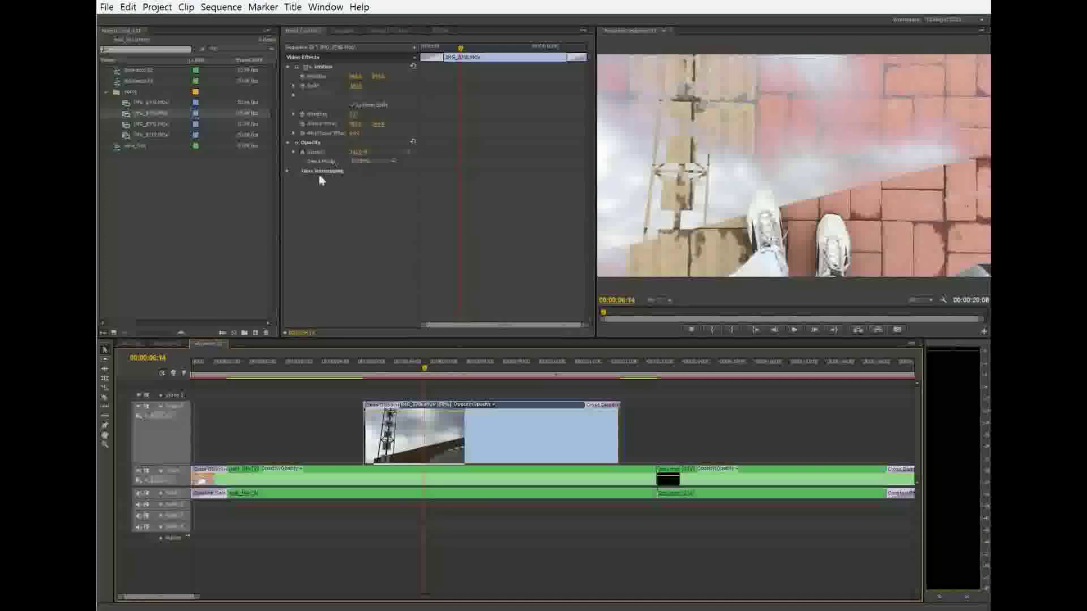
{"action": "left_click", "coordinate": [376, 161]}
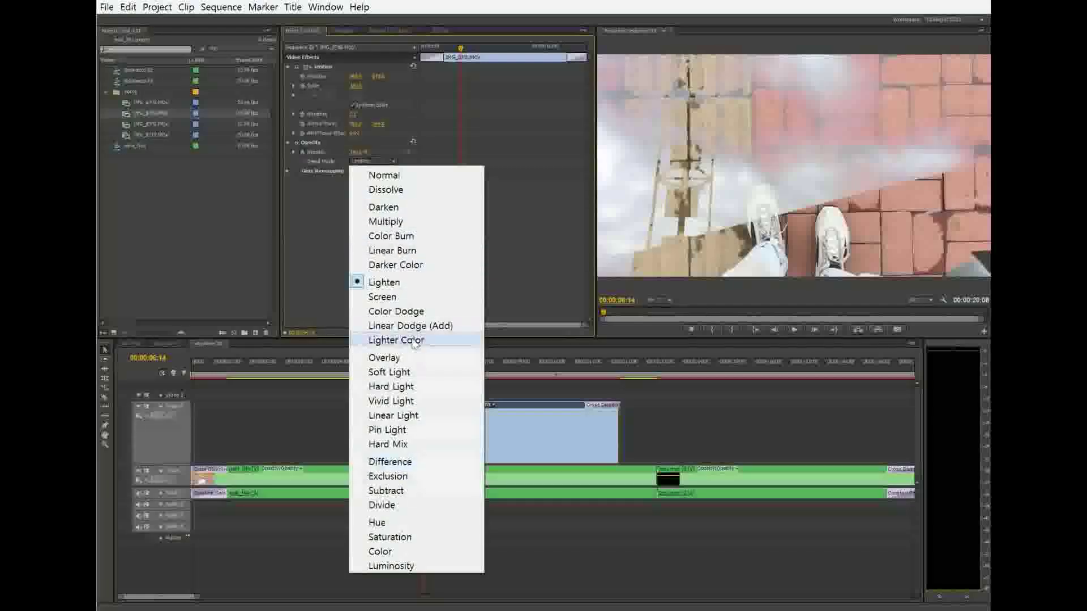
{"action": "left_click", "coordinate": [402, 222]}
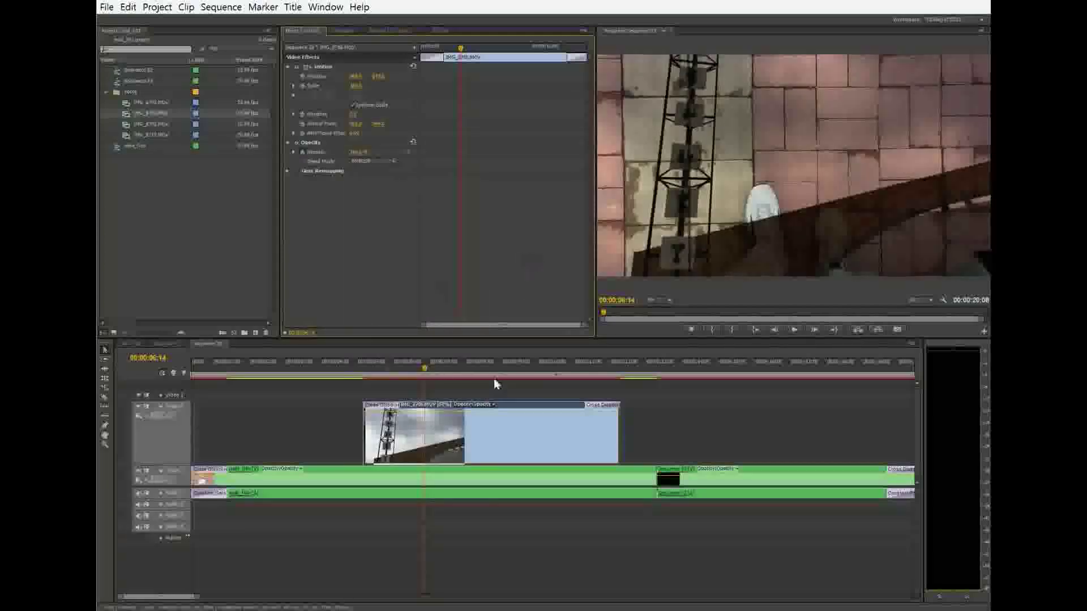
{"action": "left_click_drag", "start_coordinate": [453, 365], "coordinate": [394, 364]}
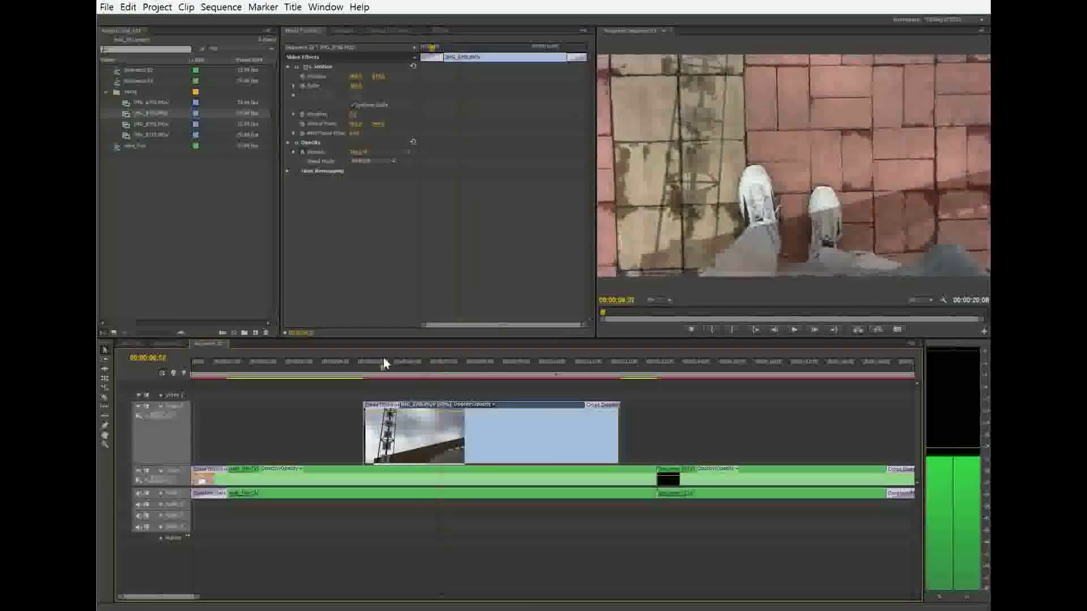
{"action": "left_click_drag", "start_coordinate": [541, 363], "coordinate": [446, 374]}
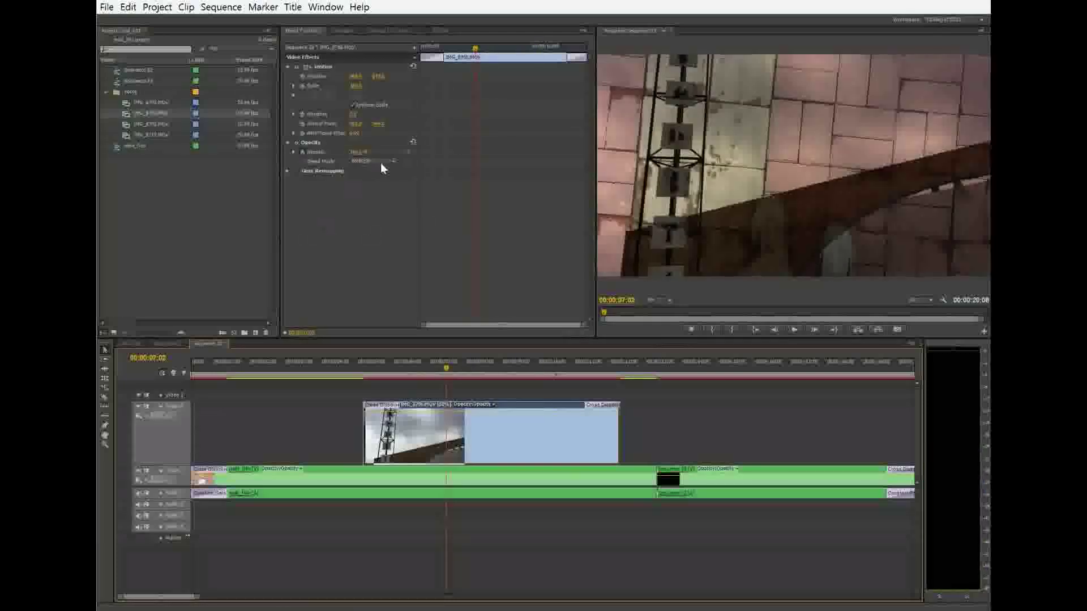
Step: Set the overlay clip's blend mode to Lighten and preview the blend up to the fish footage
{"action": "left_click", "coordinate": [393, 161]}
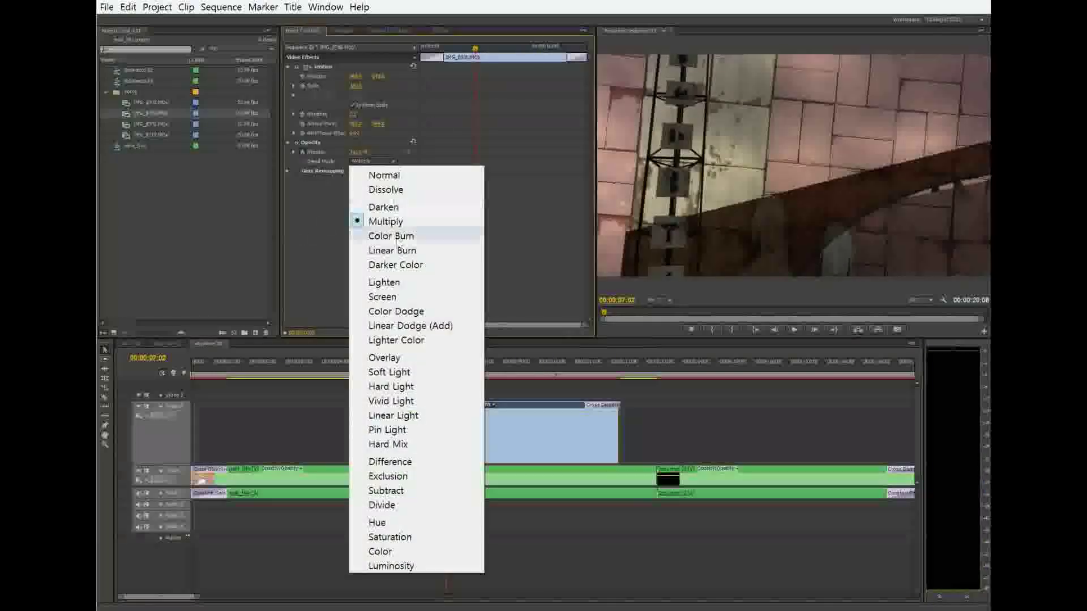
{"action": "left_click", "coordinate": [406, 282]}
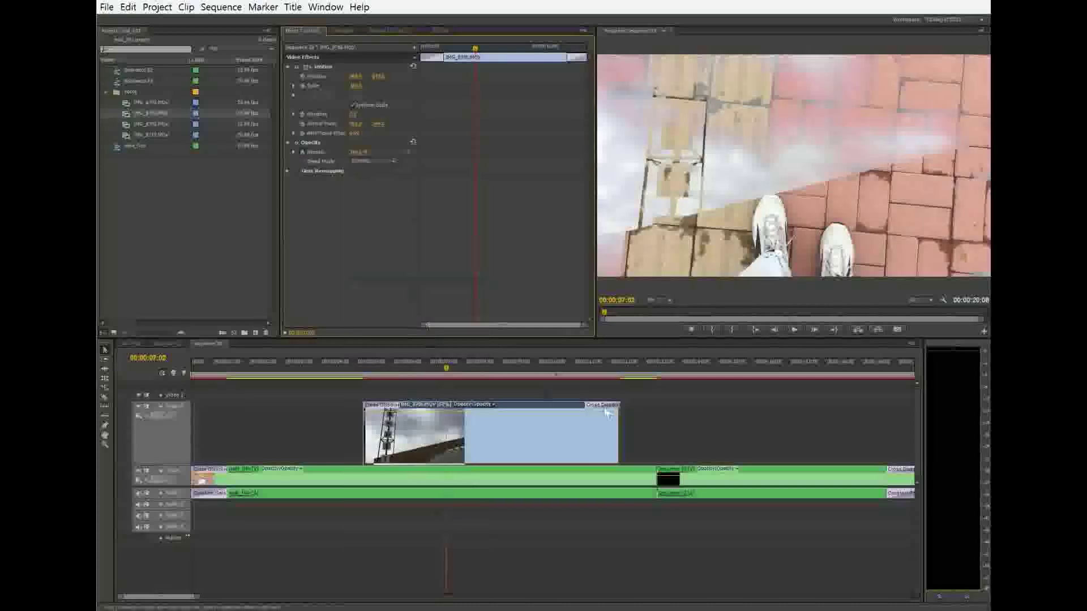
{"action": "key", "text": "space"}
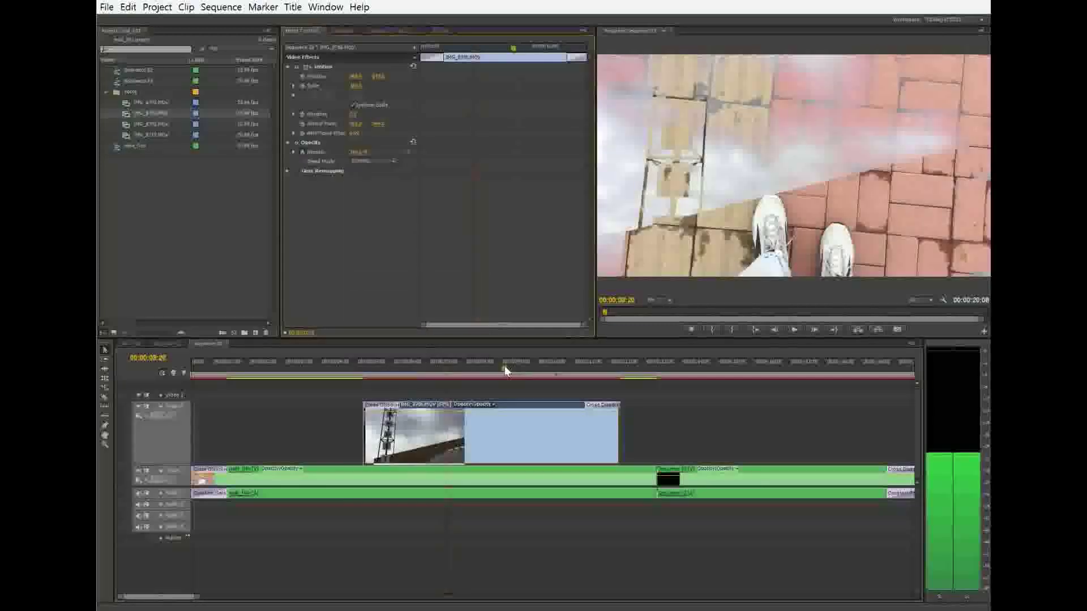
{"action": "left_click_drag", "start_coordinate": [504, 369], "coordinate": [563, 378]}
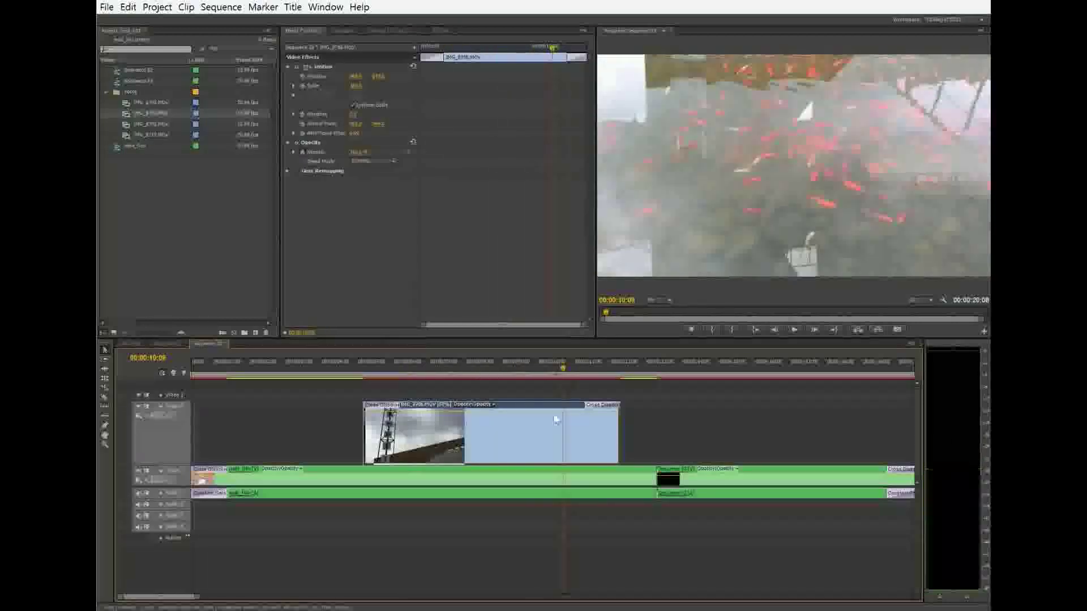
Step: Open the nested walk_fish sequence, move the playhead to 00:00:10:12 and select the fish clip
{"action": "left_click", "coordinate": [566, 535]}
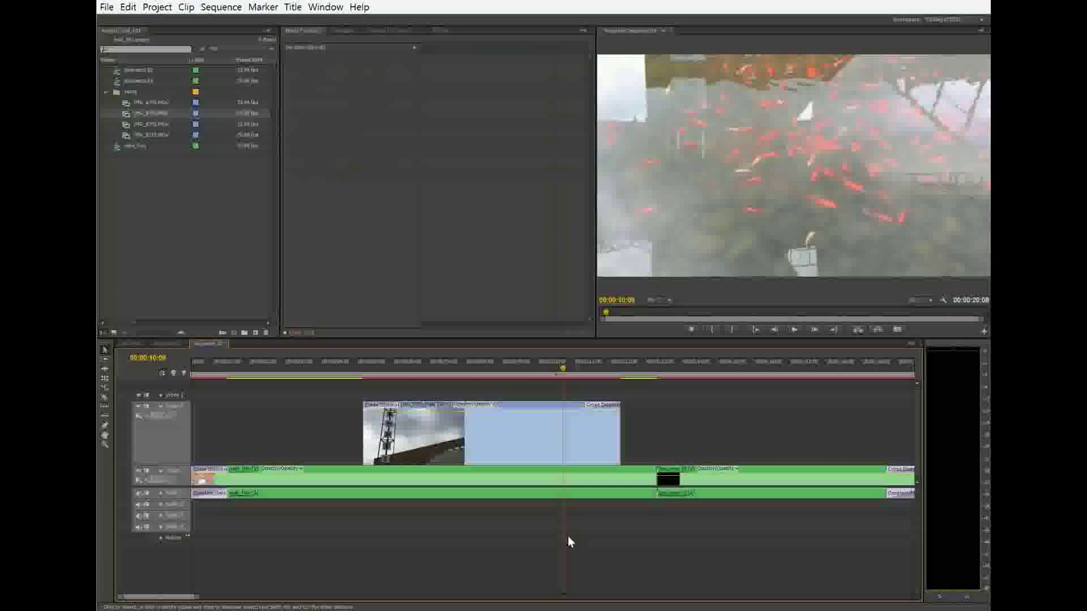
{"action": "left_click", "coordinate": [282, 469]}
{"action": "left_click", "coordinate": [501, 593]}
{"action": "left_click", "coordinate": [523, 484]}
{"action": "double_click", "coordinate": [411, 483]}
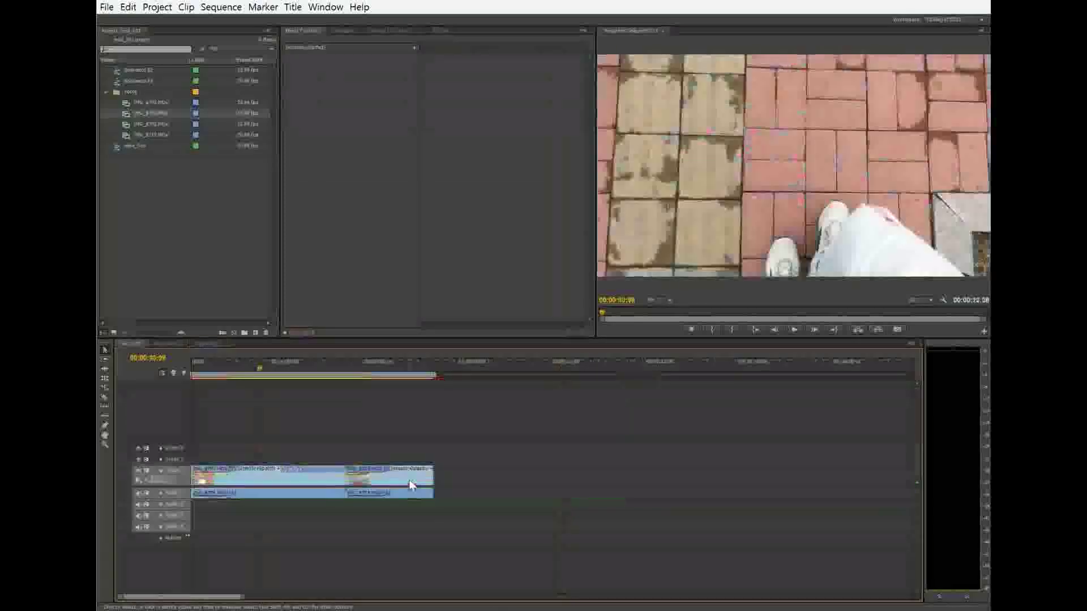
{"action": "left_click_drag", "start_coordinate": [260, 372], "coordinate": [387, 369]}
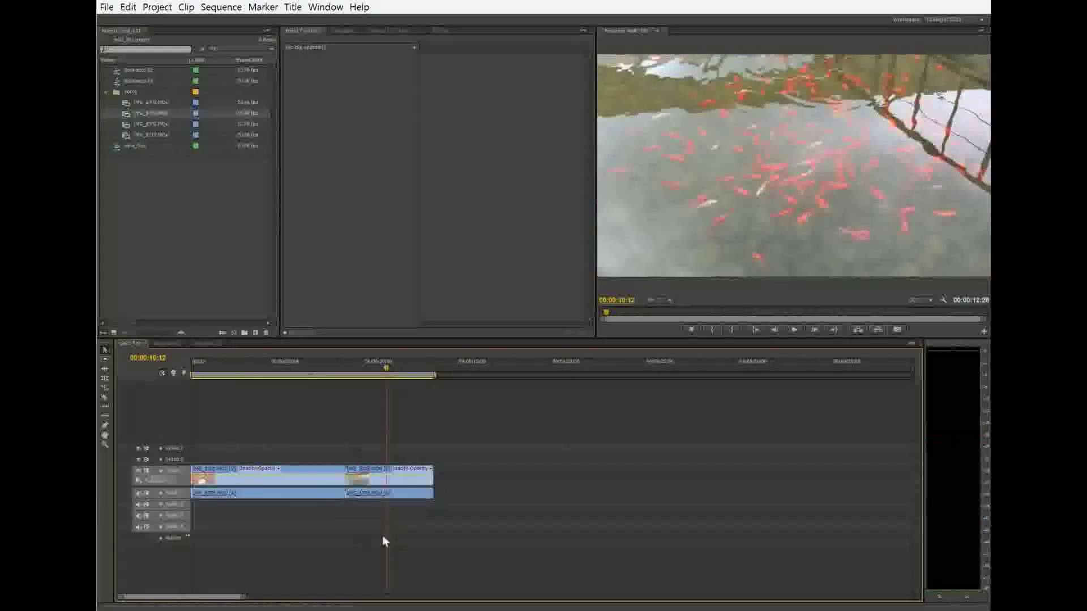
{"action": "left_click", "coordinate": [405, 487]}
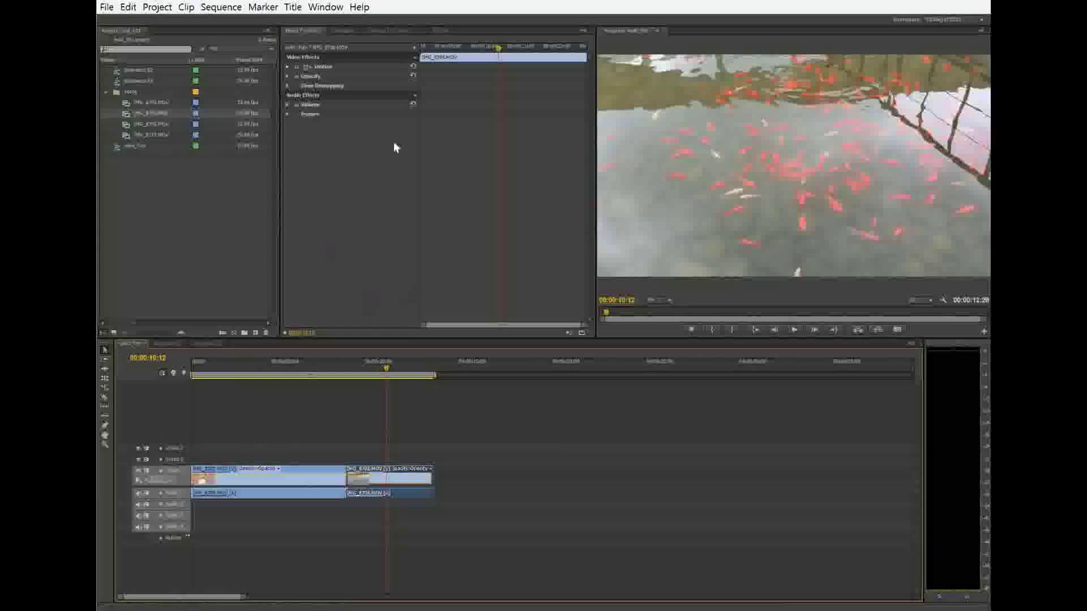
Step: Apply the ProcAmp video effect to the fish clip and strengthen its colour saturation
{"action": "left_click", "coordinate": [440, 31]}
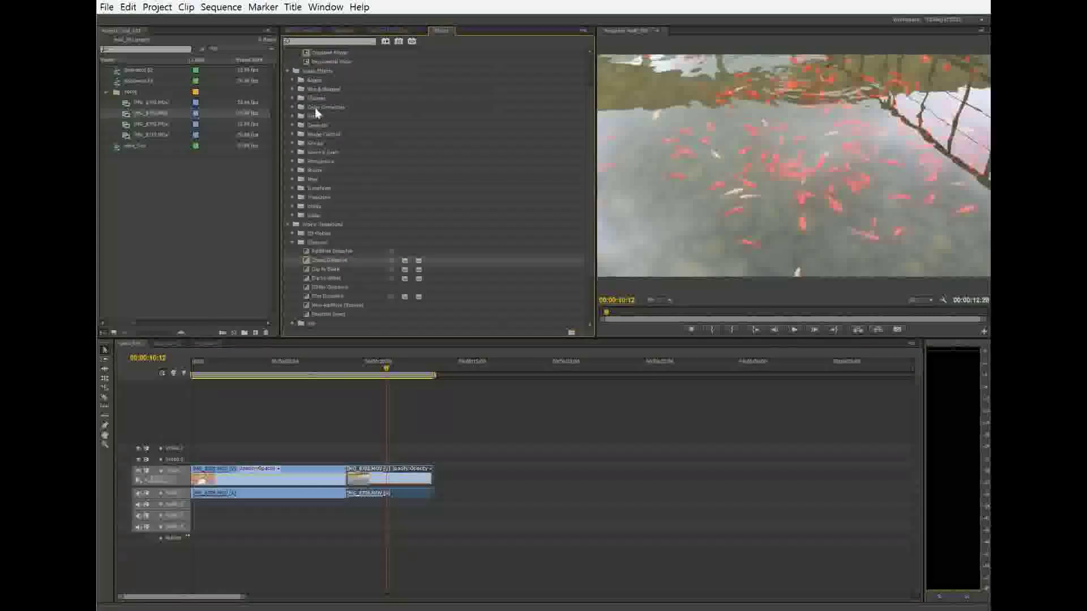
{"action": "left_click", "coordinate": [292, 107]}
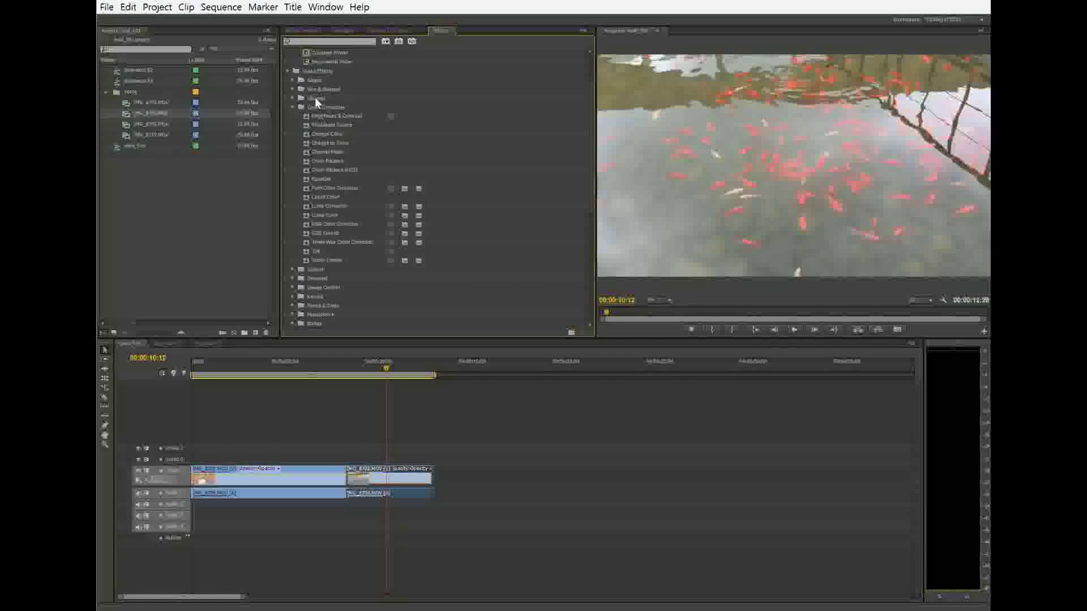
{"action": "left_click", "coordinate": [292, 80]}
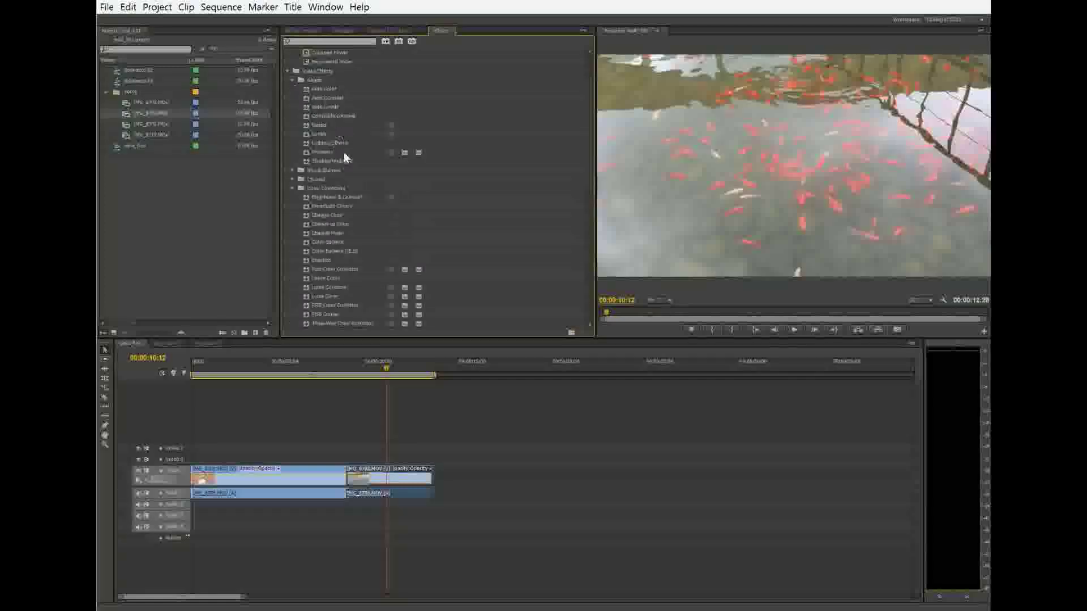
{"action": "left_click_drag", "start_coordinate": [320, 152], "coordinate": [388, 487]}
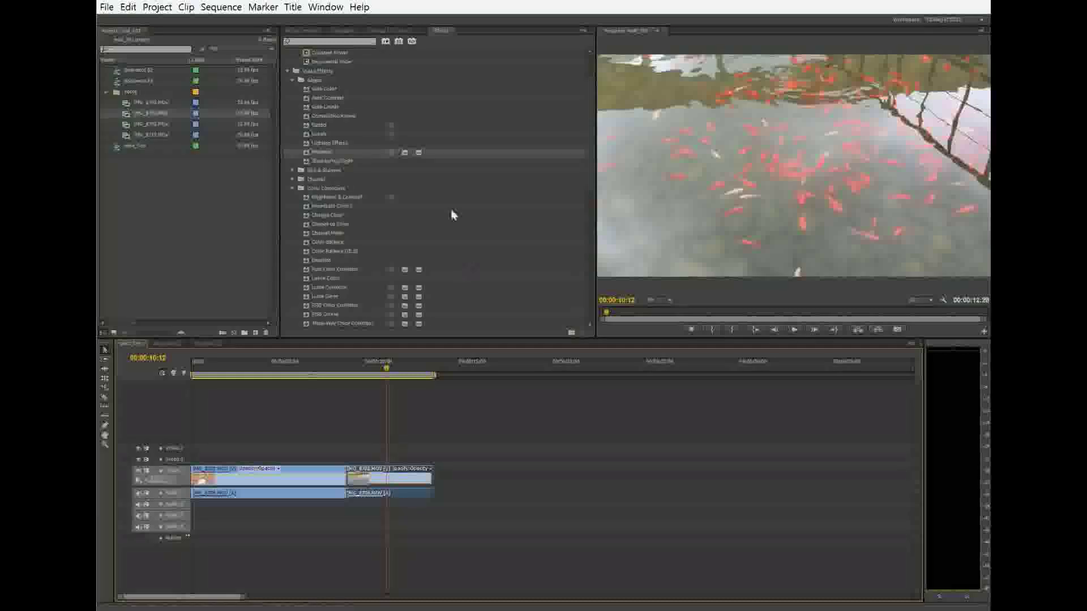
{"action": "left_click", "coordinate": [320, 32]}
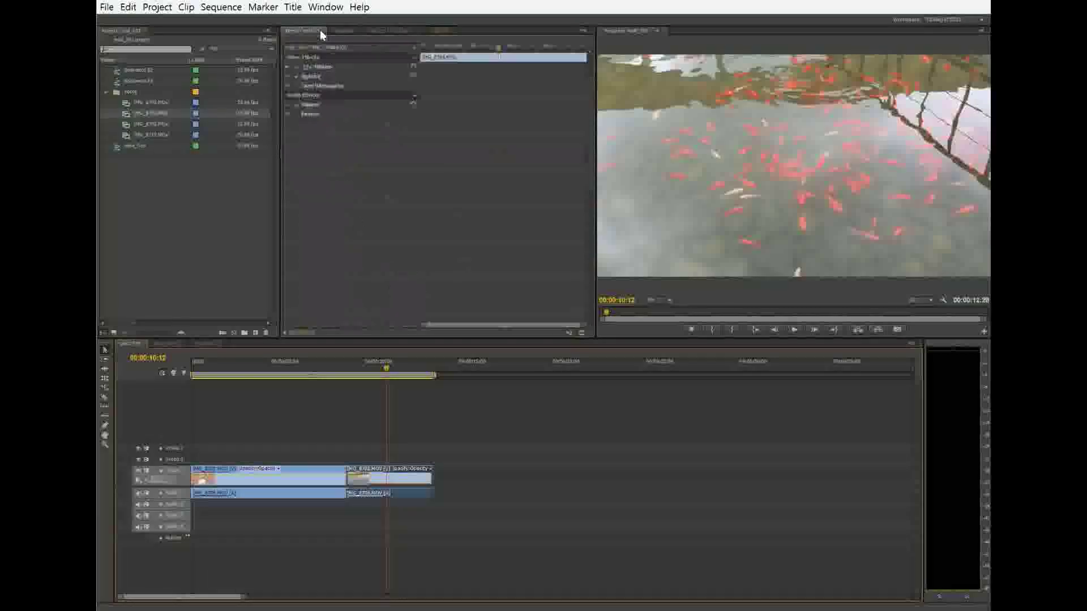
{"action": "left_click", "coordinate": [433, 31]}
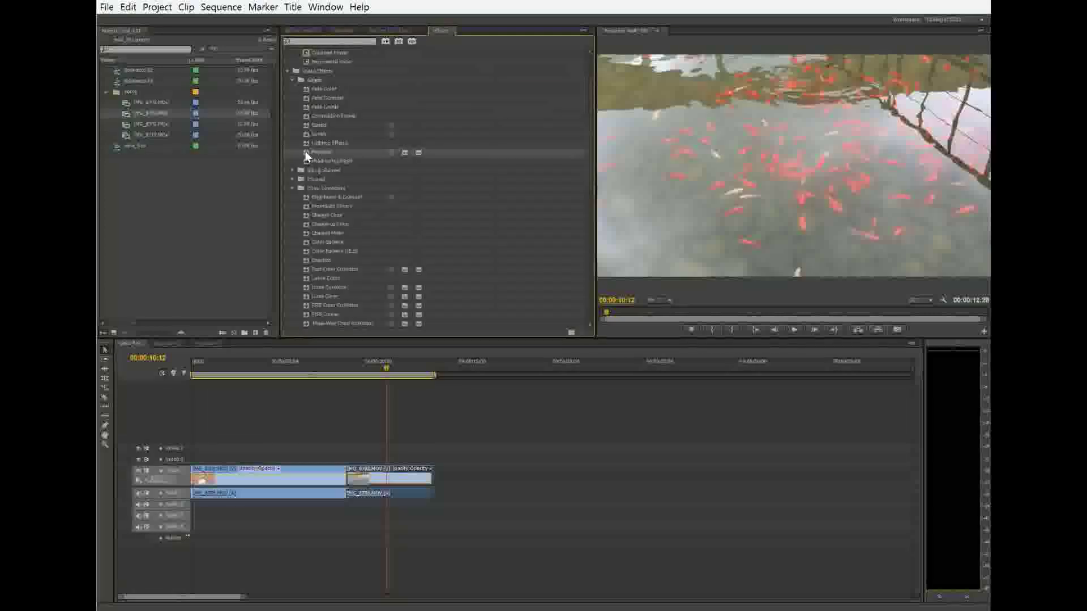
{"action": "left_click_drag", "start_coordinate": [396, 476], "coordinate": [396, 481]}
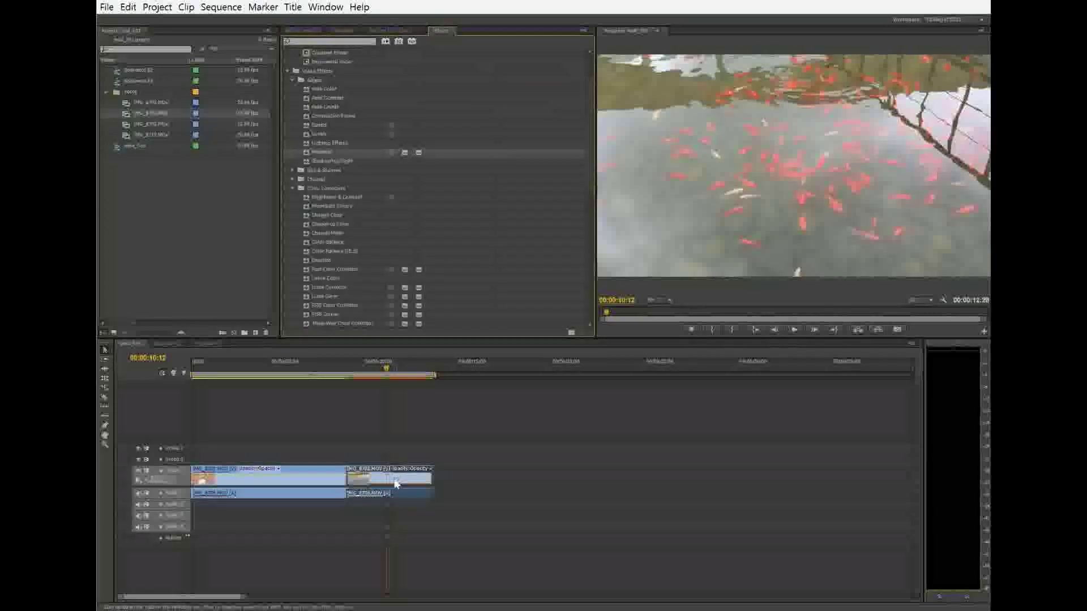
{"action": "left_click", "coordinate": [306, 32]}
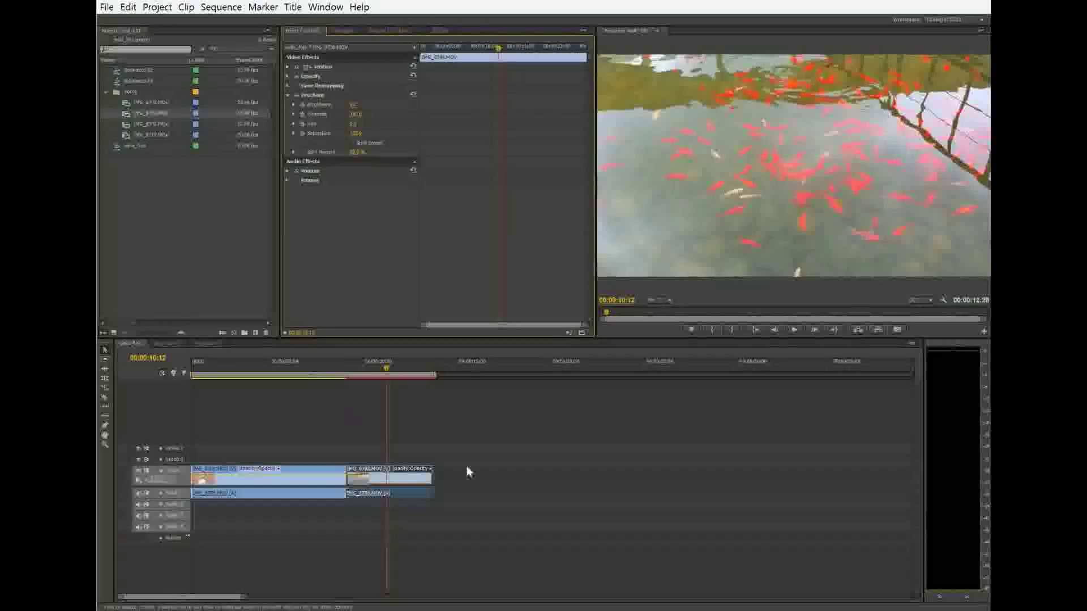
{"action": "left_click", "coordinate": [297, 95]}
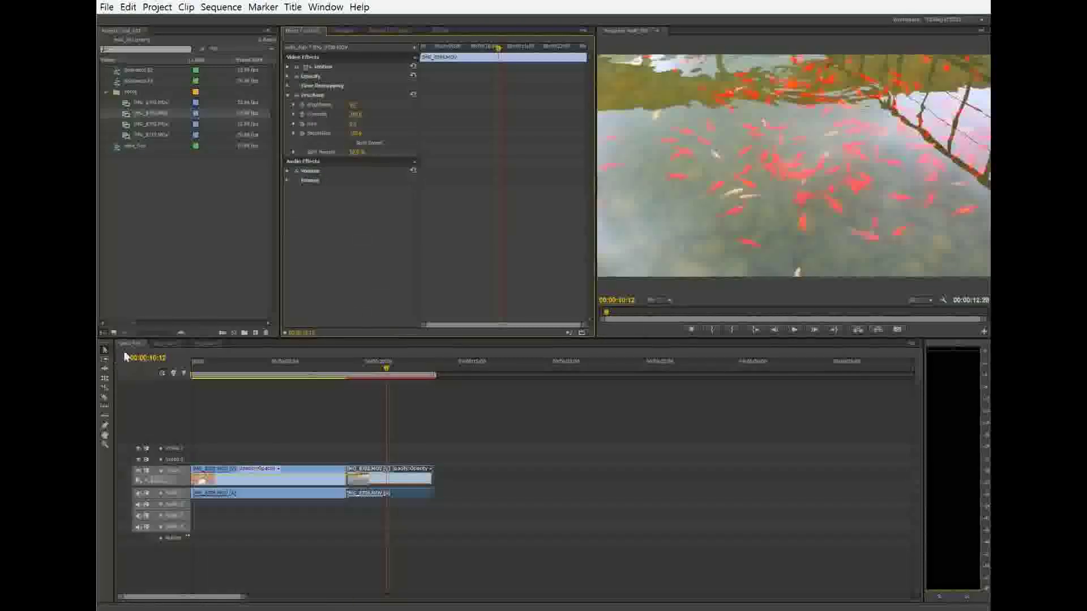
Step: Return to the parent sequence and scrub through it to check the colour change in the nested fish footage
{"action": "left_click", "coordinate": [207, 343]}
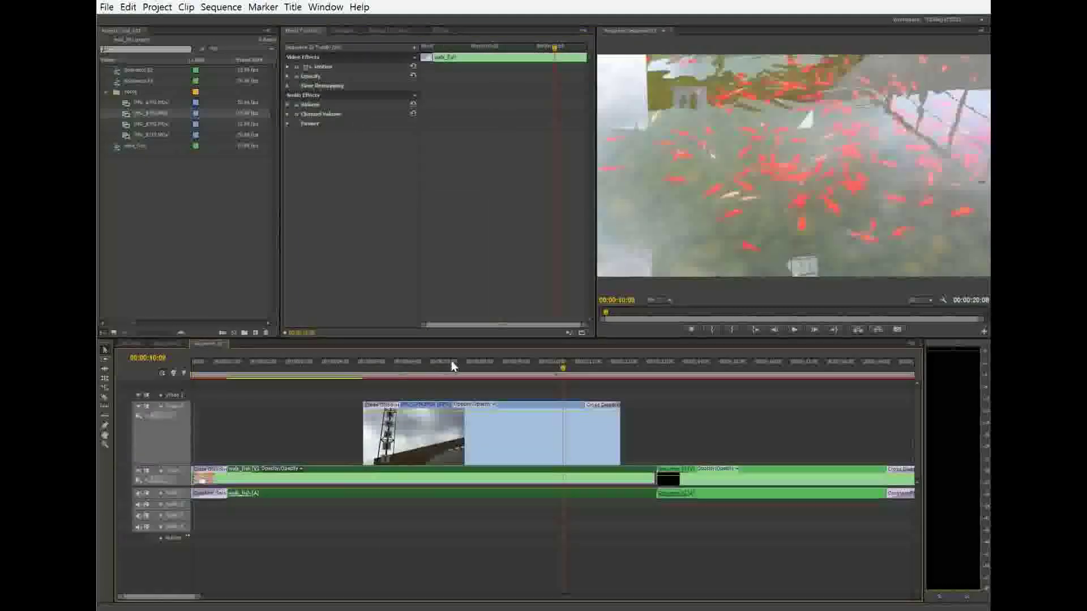
{"action": "left_click_drag", "start_coordinate": [326, 367], "coordinate": [896, 367]}
{"action": "left_click_drag", "start_coordinate": [816, 366], "coordinate": [387, 371]}
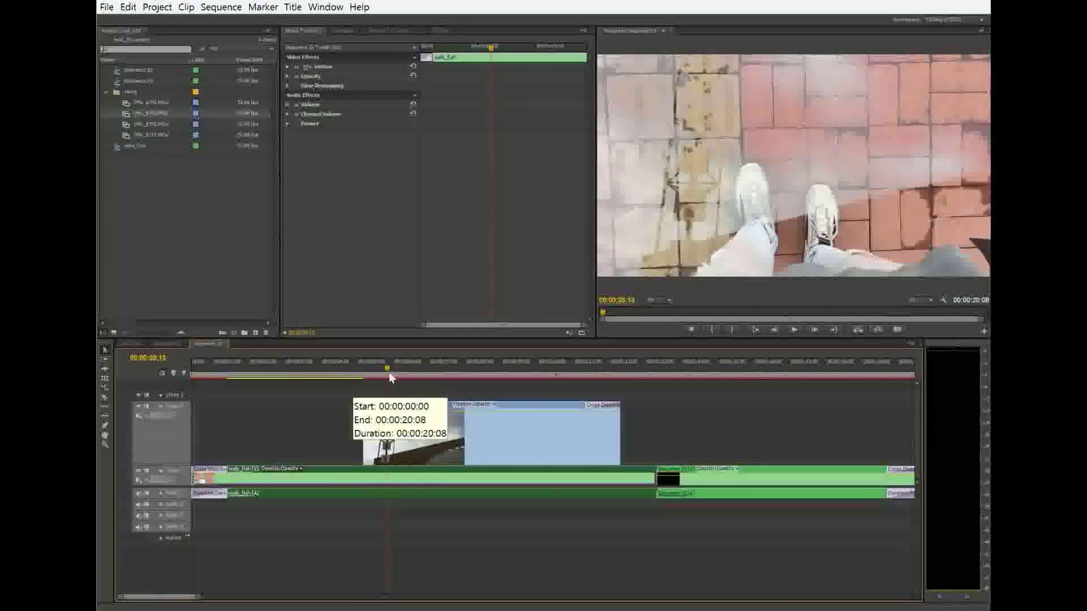
{"action": "left_click_drag", "start_coordinate": [471, 369], "coordinate": [581, 371]}
{"action": "left_click_drag", "start_coordinate": [681, 381], "coordinate": [649, 405]}
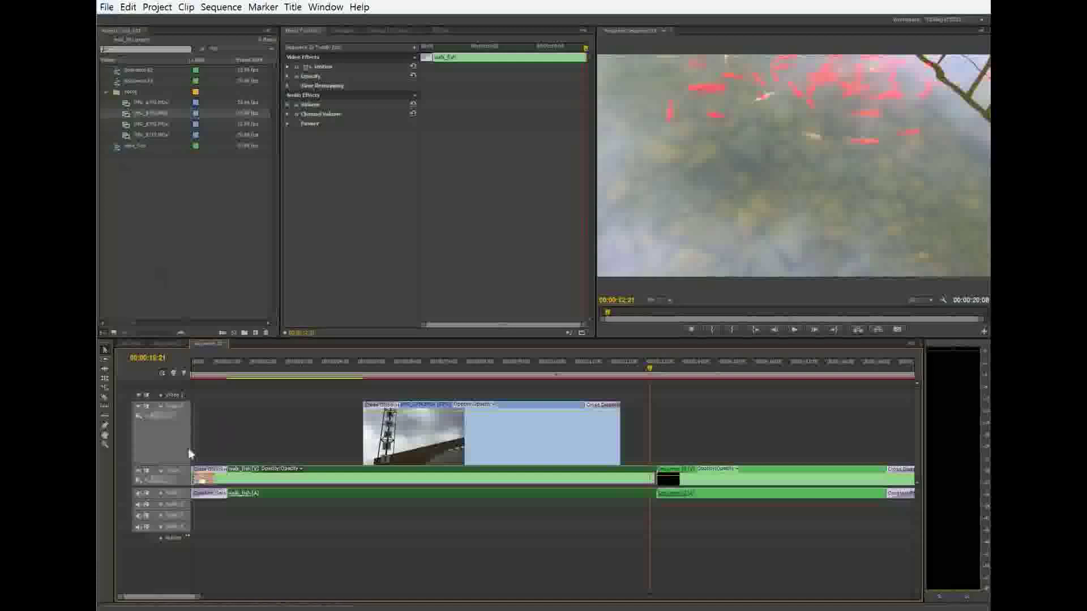
Step: Create a new title with the default video settings and name
{"action": "left_click", "coordinate": [286, 436]}
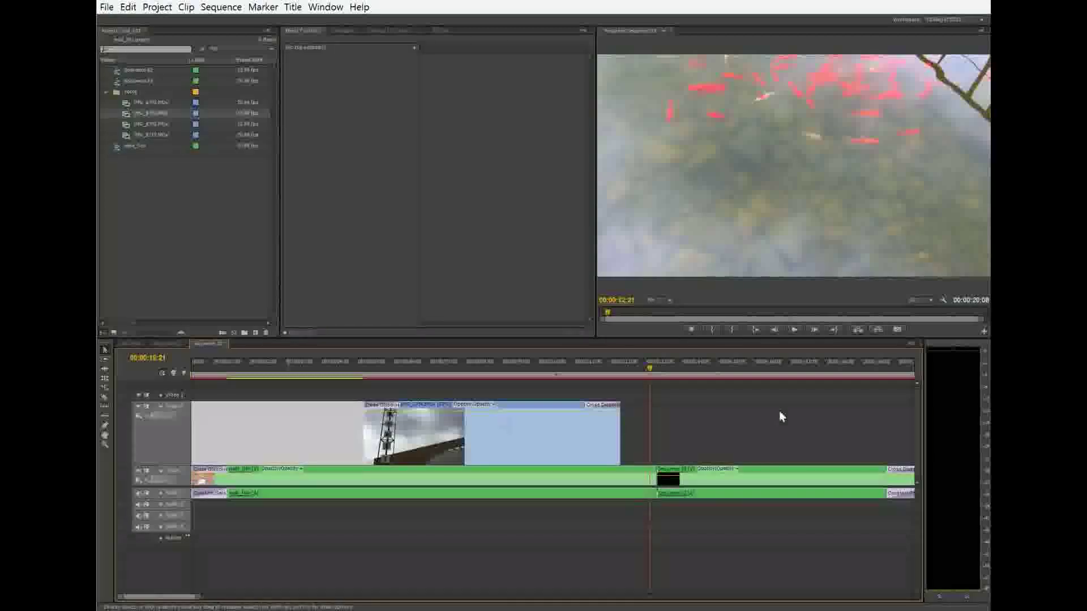
{"action": "left_click", "coordinate": [676, 431]}
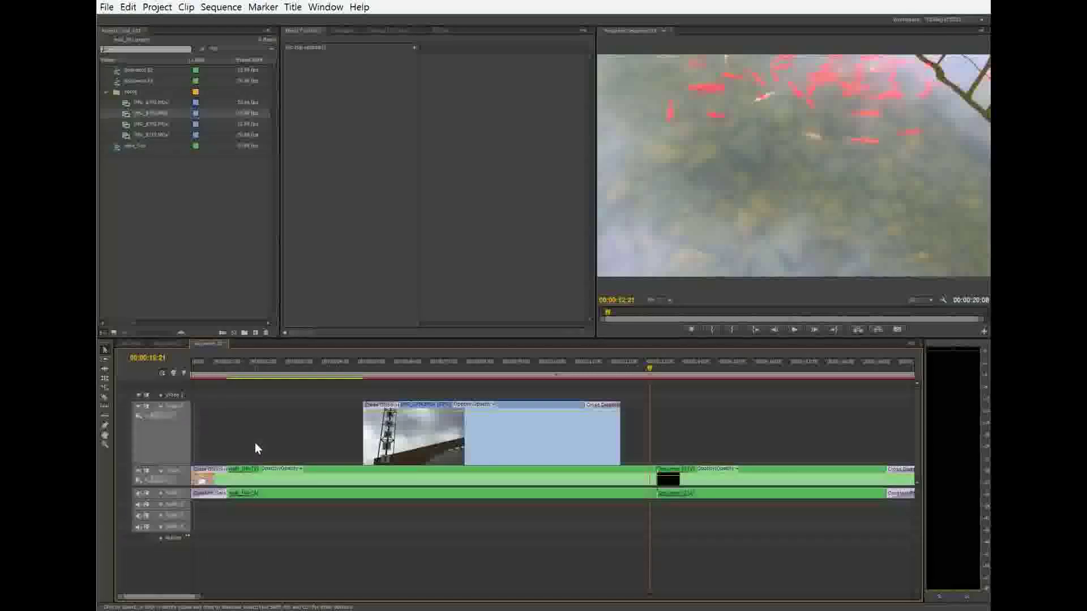
{"action": "left_click", "coordinate": [106, 8]}
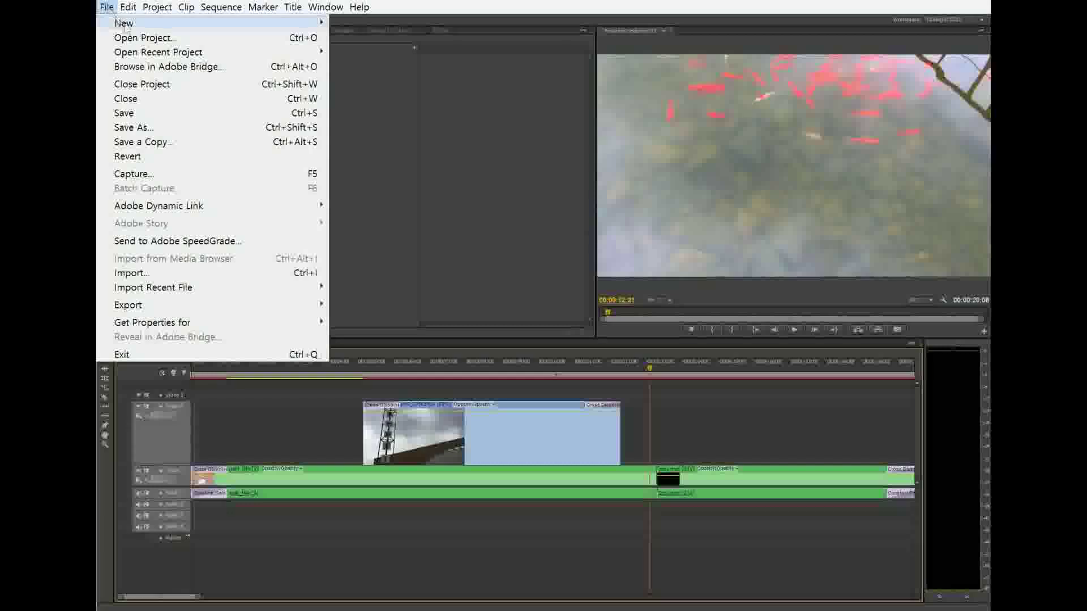
{"action": "mouse_move", "coordinate": [128, 23]}
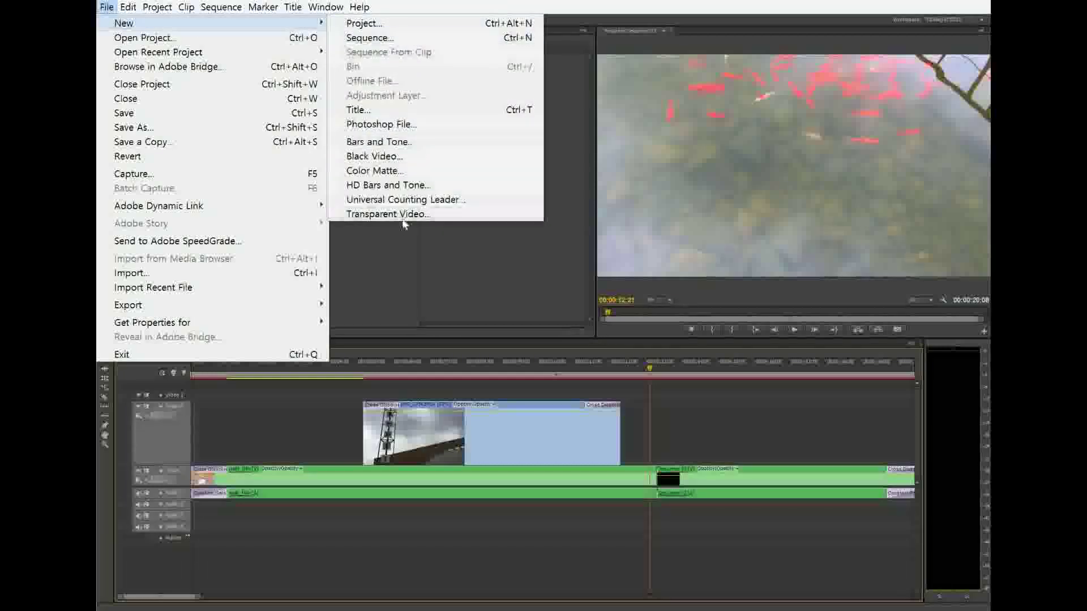
{"action": "left_click", "coordinate": [402, 110]}
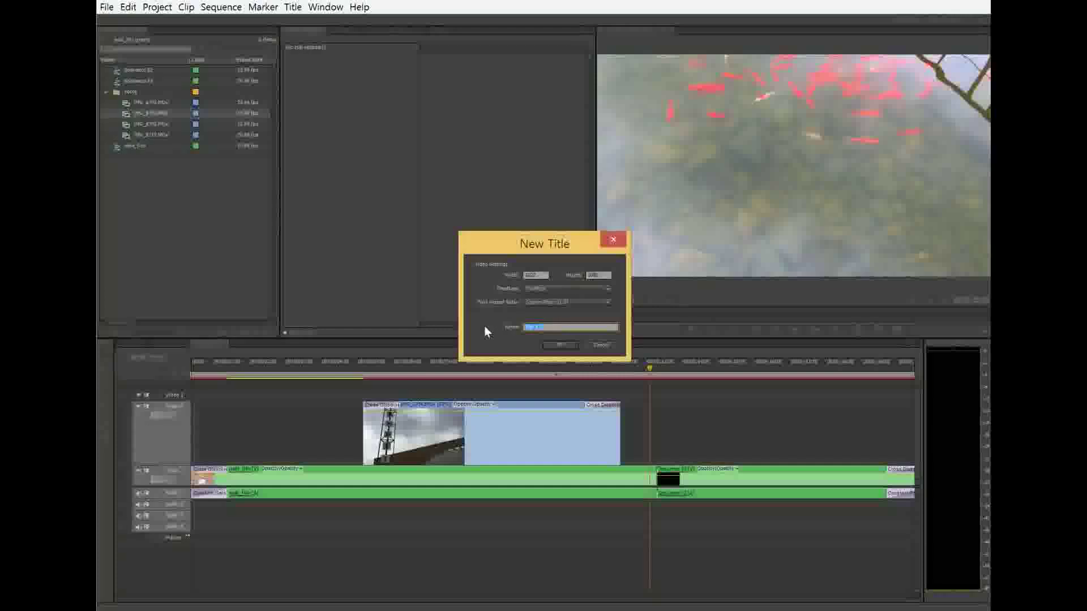
{"action": "left_click", "coordinate": [562, 347]}
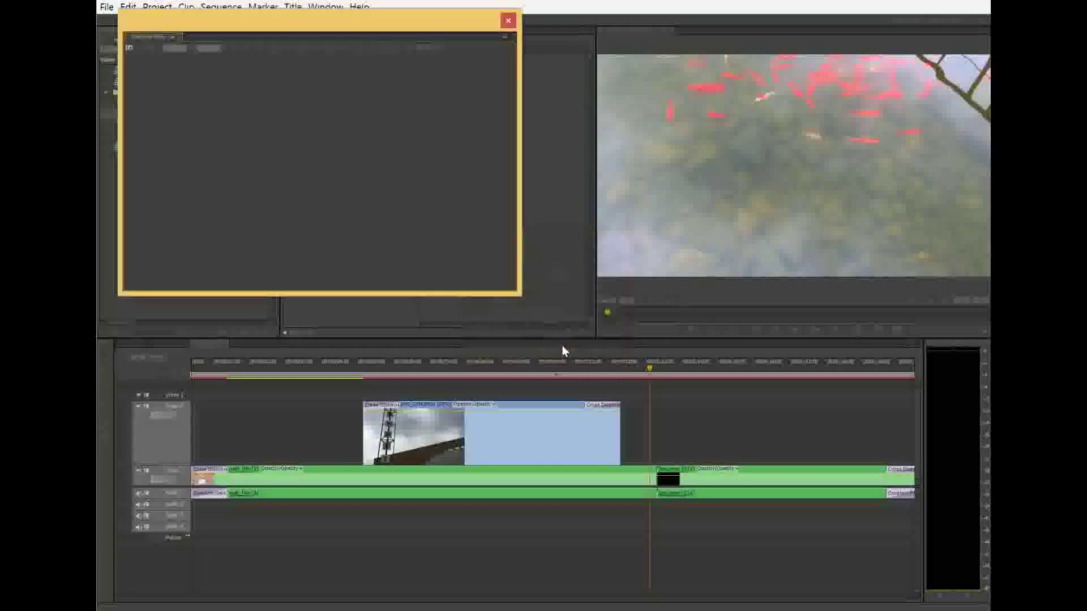
Step: Enlarge the title editor window and move it up so the timeline is uncovered
{"action": "left_click_drag", "start_coordinate": [398, 31], "coordinate": [547, 51]}
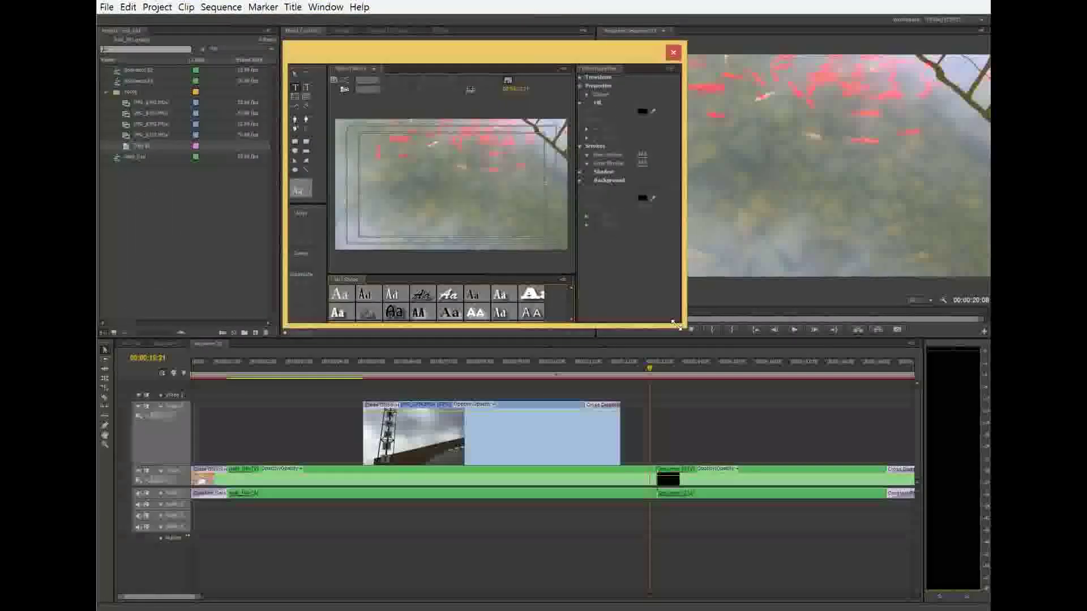
{"action": "left_click_drag", "start_coordinate": [685, 326], "coordinate": [855, 373]}
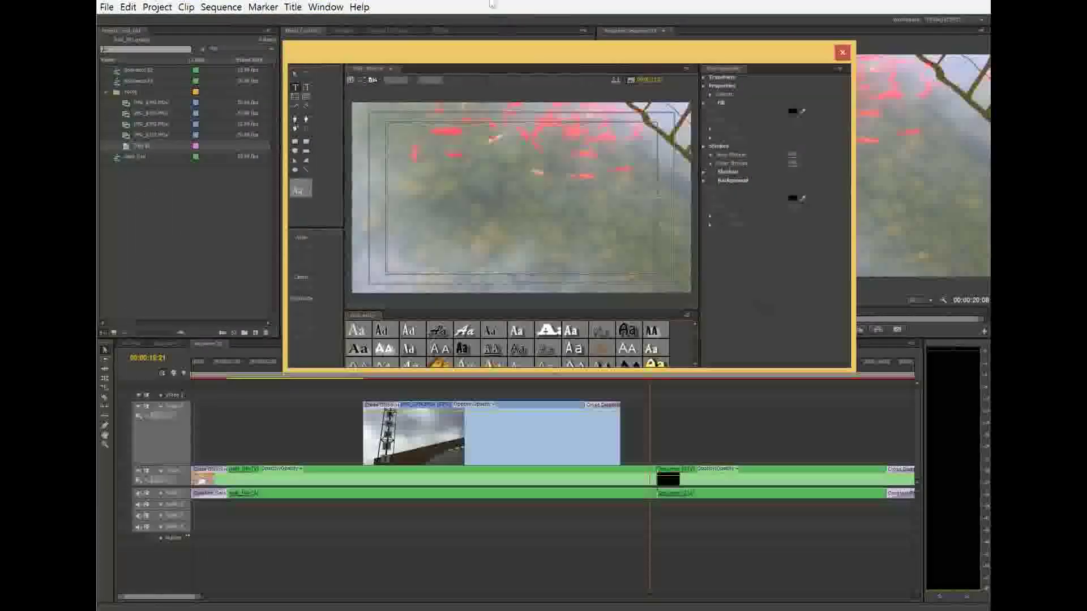
{"action": "left_click_drag", "start_coordinate": [560, 66], "coordinate": [537, 5]}
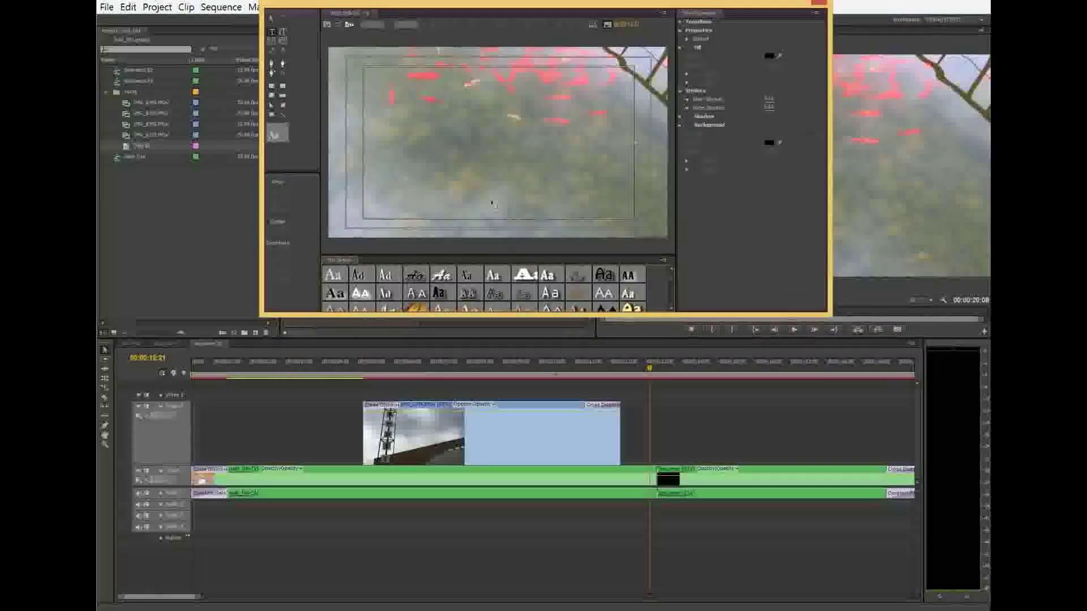
Step: Scrub the sequence back to the walking footage at 00:00:01:19 to preview it as the title's background
{"action": "left_click", "coordinate": [593, 375]}
{"action": "left_click_drag", "start_coordinate": [593, 375], "coordinate": [511, 375]}
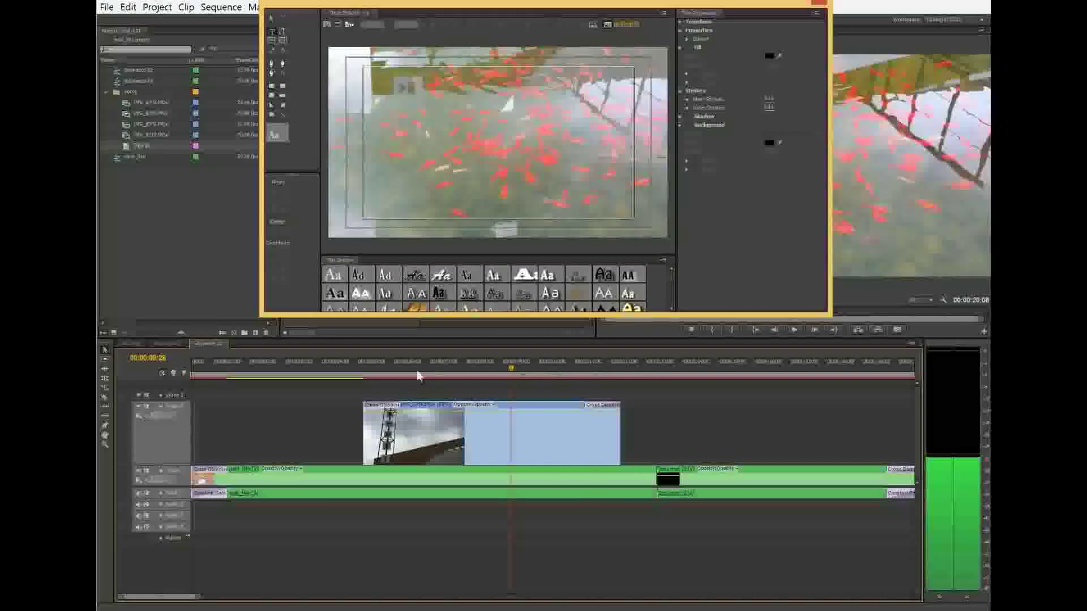
{"action": "left_click", "coordinate": [417, 373]}
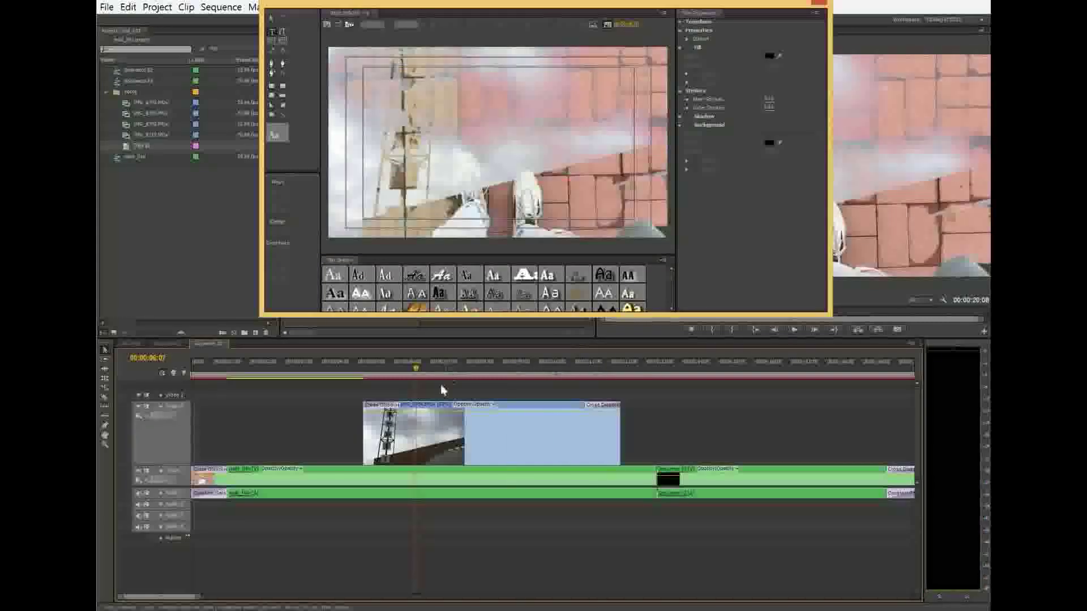
{"action": "left_click", "coordinate": [245, 369]}
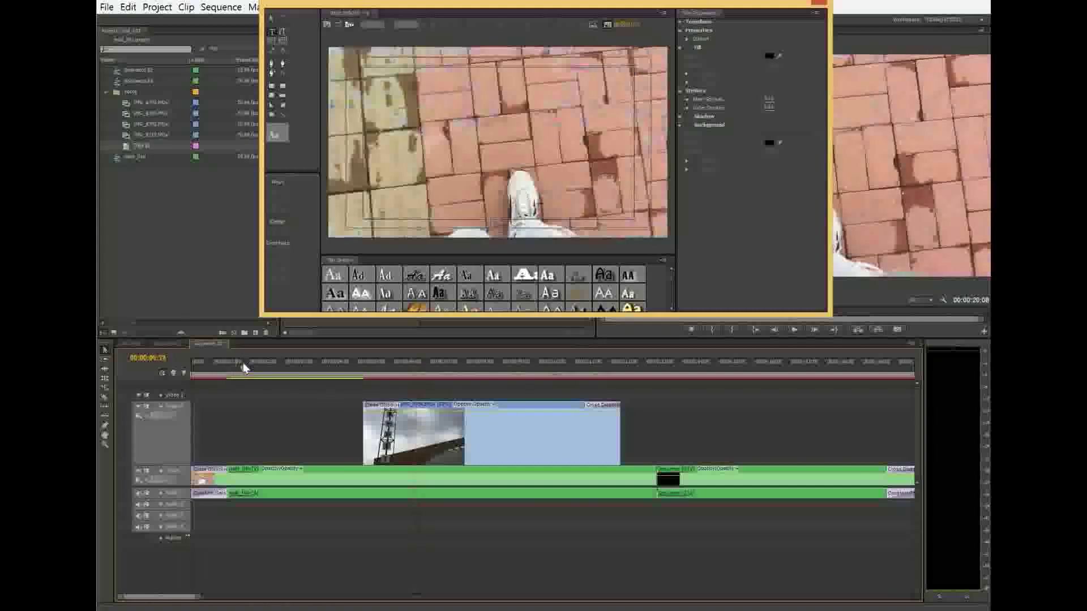
{"action": "left_click_drag", "start_coordinate": [244, 367], "coordinate": [250, 369]}
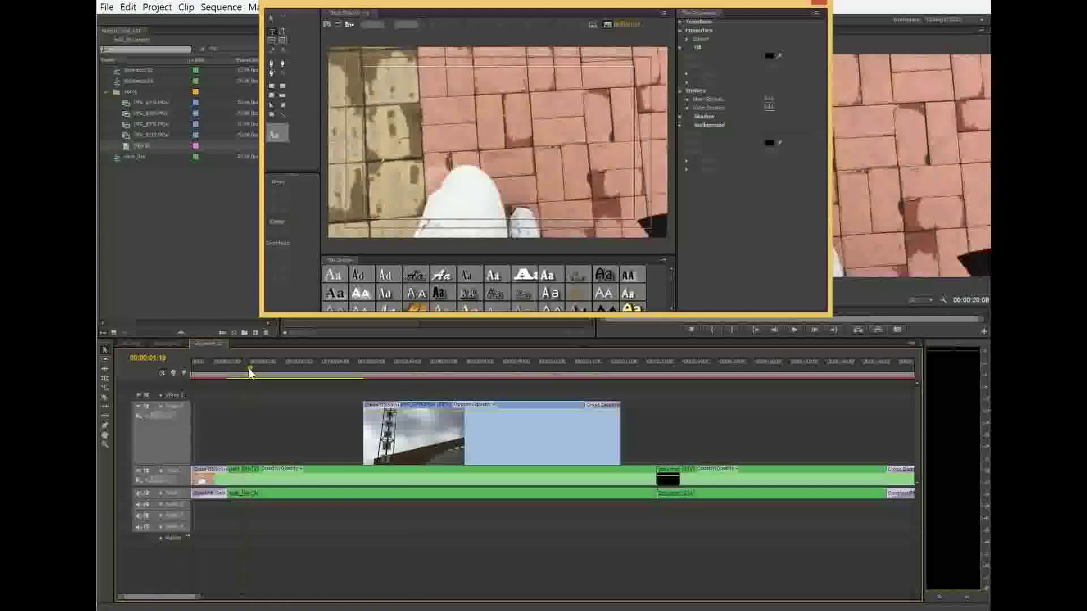
Step: Extend the title editor to show more title styles, widen its canvas, and move the playhead to 00:00:01:01
{"action": "left_click_drag", "start_coordinate": [764, 316], "coordinate": [771, 395]}
{"action": "left_click_drag", "start_coordinate": [564, 326], "coordinate": [580, 259]}
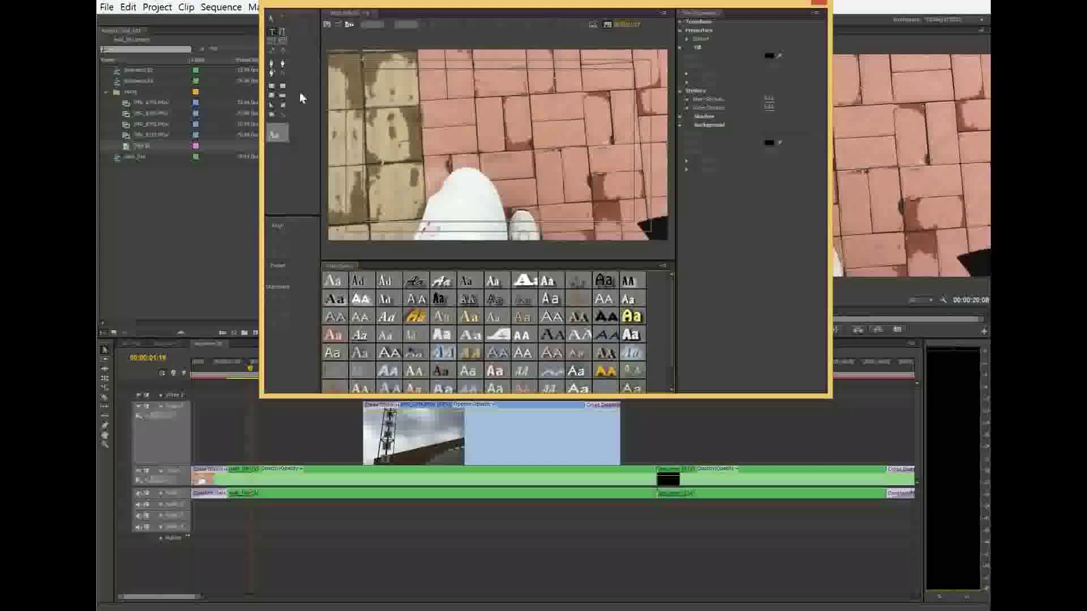
{"action": "left_click_drag", "start_coordinate": [320, 99], "coordinate": [299, 99]}
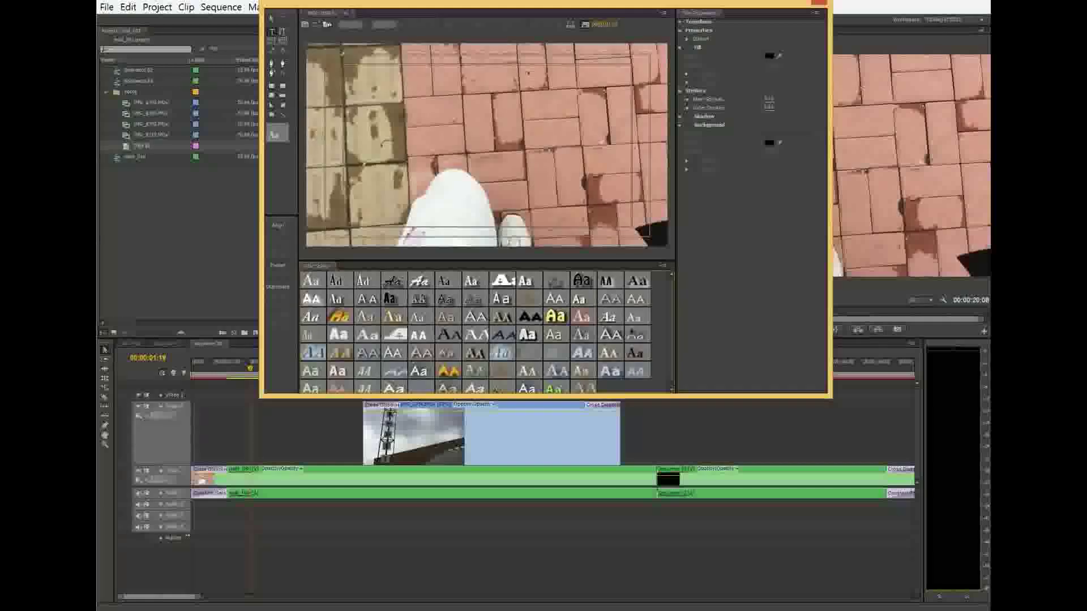
{"action": "left_click_drag", "start_coordinate": [246, 374], "coordinate": [229, 375]}
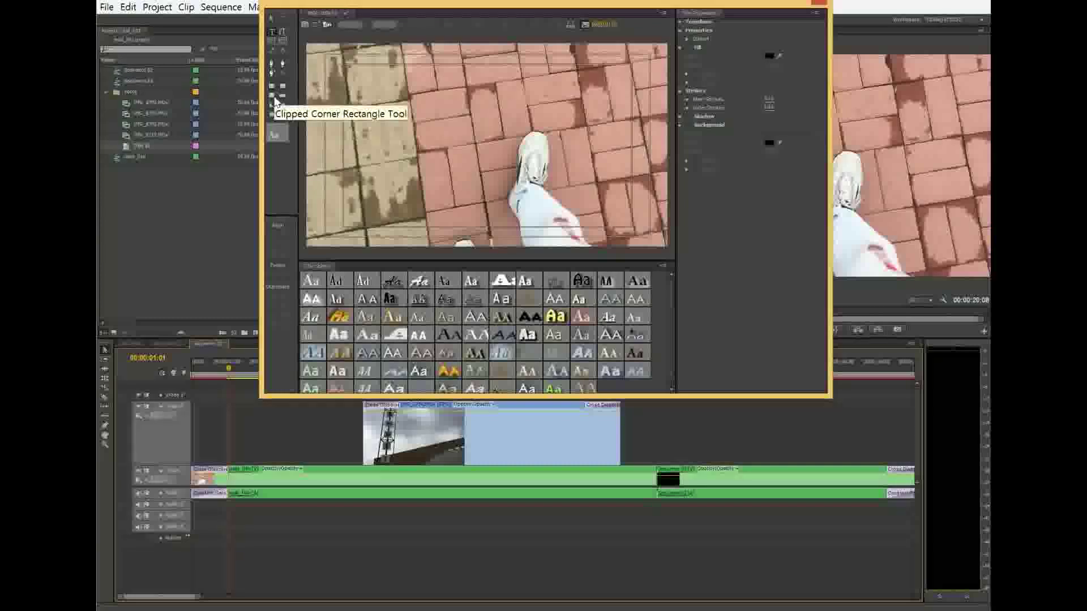
Step: Draw a wide shape with fully rounded ends across the title canvas and fill it with pure red
{"action": "left_click", "coordinate": [272, 115]}
{"action": "left_click_drag", "start_coordinate": [346, 95], "coordinate": [620, 164]}
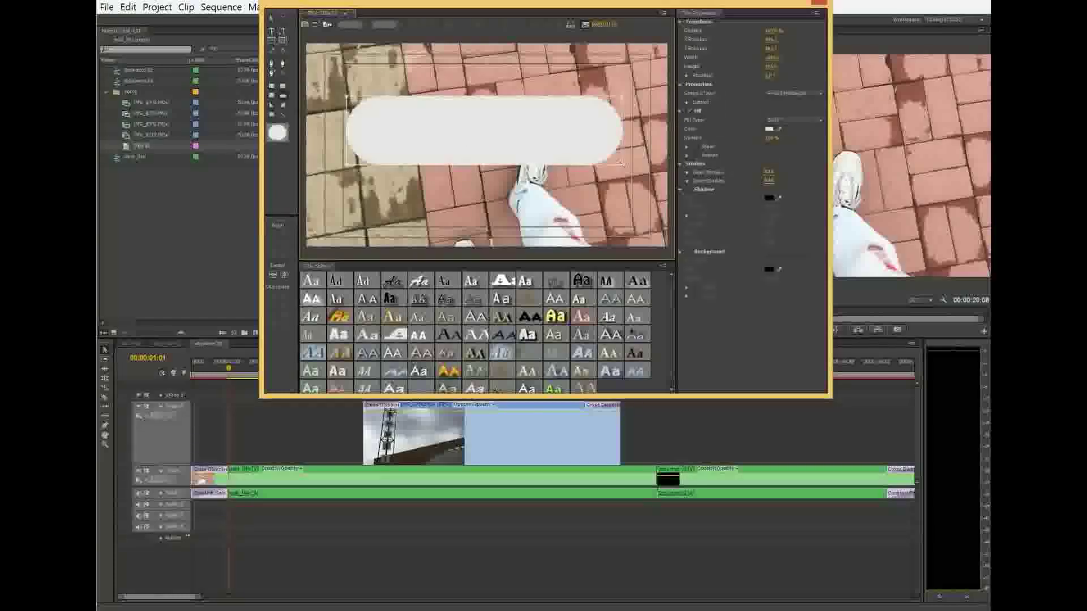
{"action": "left_click", "coordinate": [770, 130]}
{"action": "left_click", "coordinate": [511, 365]}
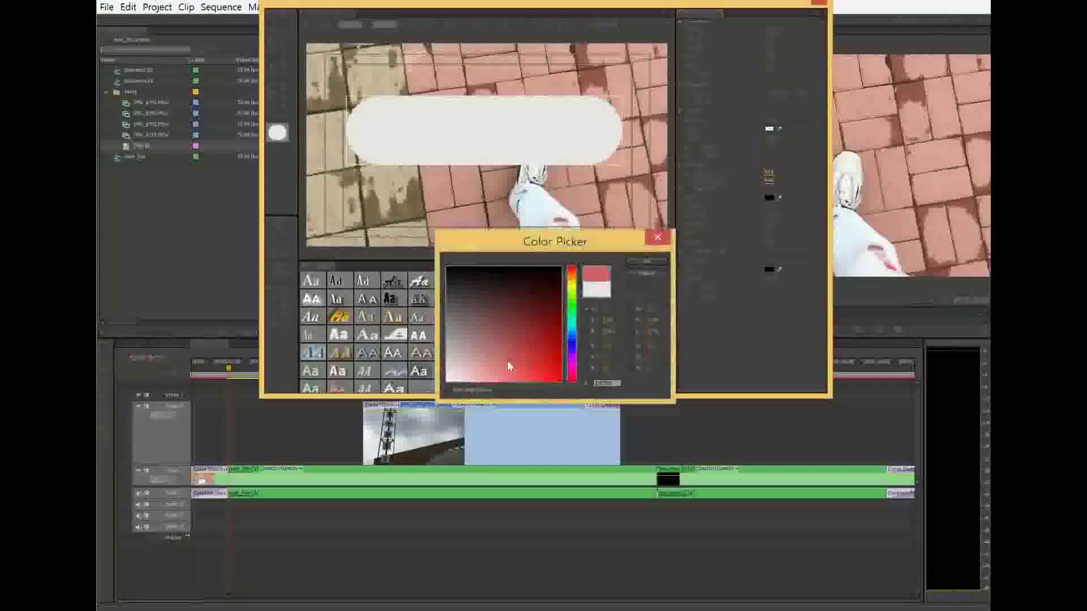
{"action": "left_click", "coordinate": [650, 263]}
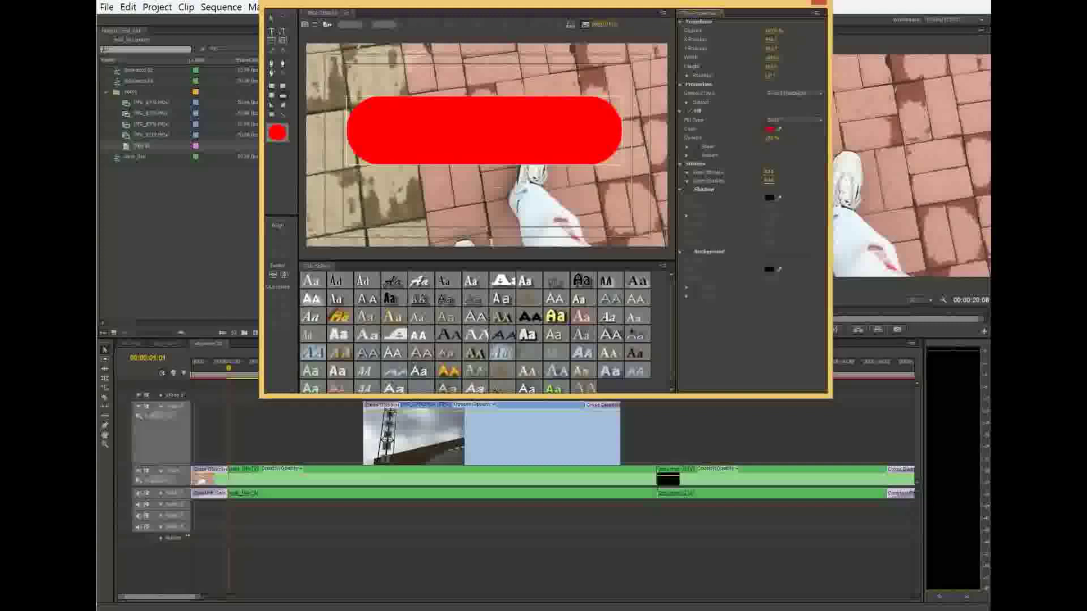
Step: Shift the red rounded shape slightly lower on the canvas and try the pen tools on it
{"action": "left_click", "coordinate": [272, 69]}
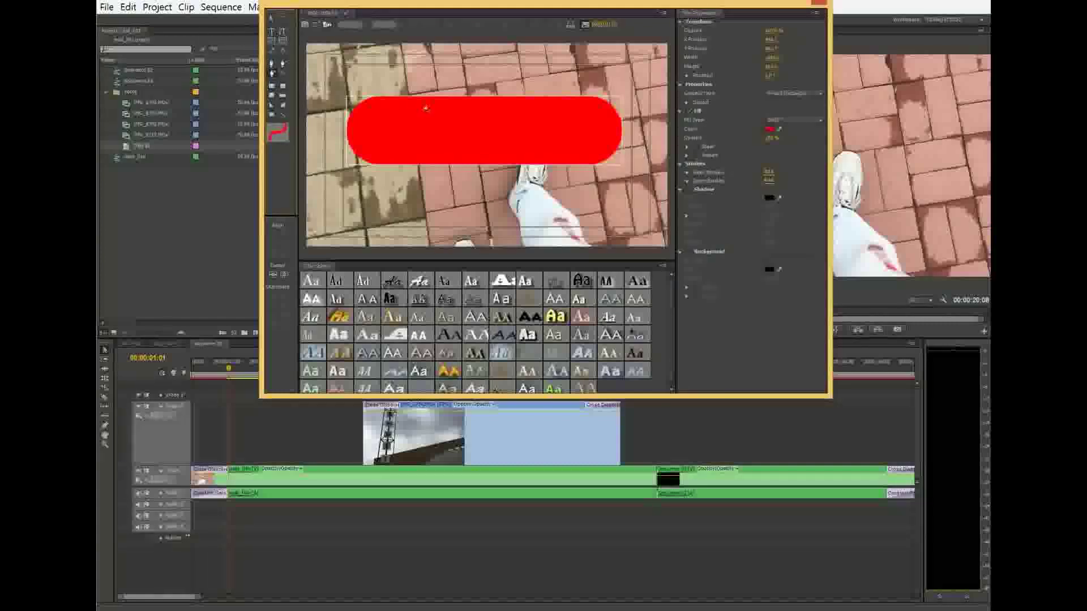
{"action": "left_click", "coordinate": [270, 23]}
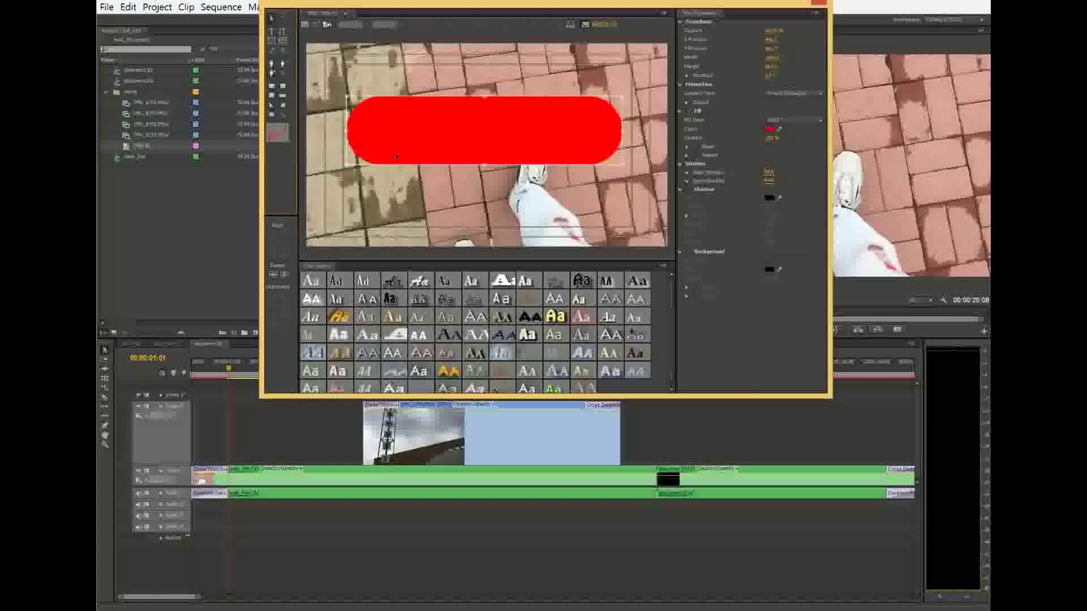
{"action": "left_click_drag", "start_coordinate": [410, 140], "coordinate": [411, 147]}
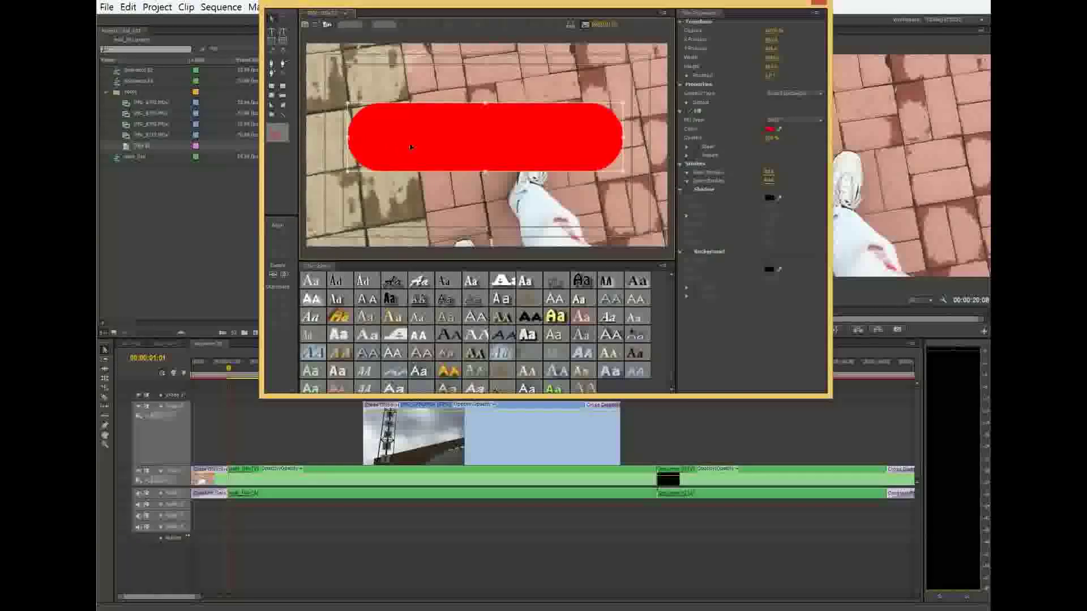
{"action": "left_click", "coordinate": [392, 177]}
{"action": "left_click", "coordinate": [391, 158]}
{"action": "left_click", "coordinate": [394, 153]}
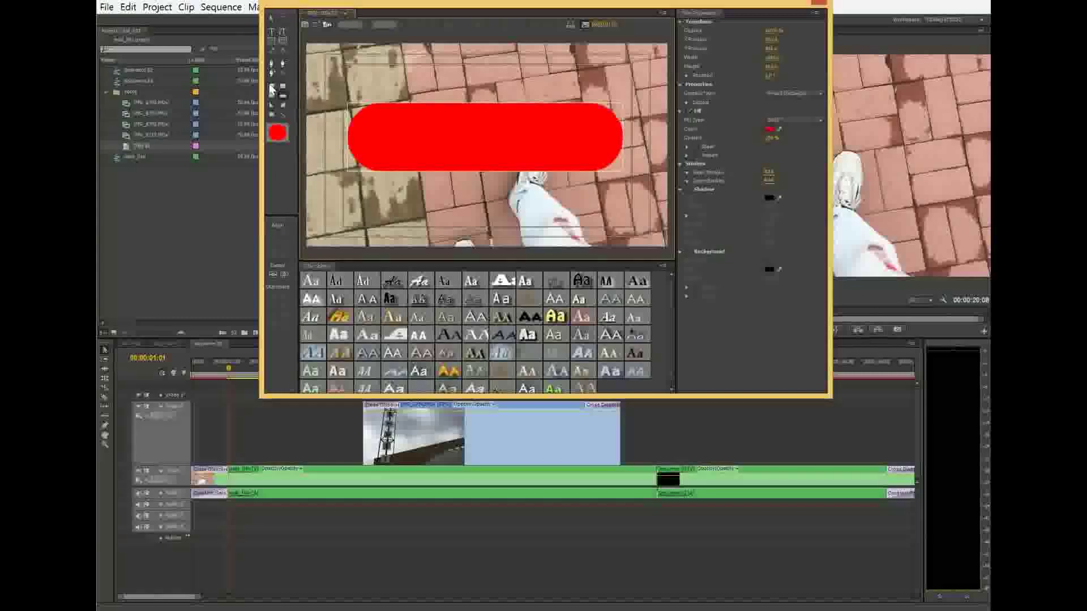
{"action": "left_click", "coordinate": [282, 74]}
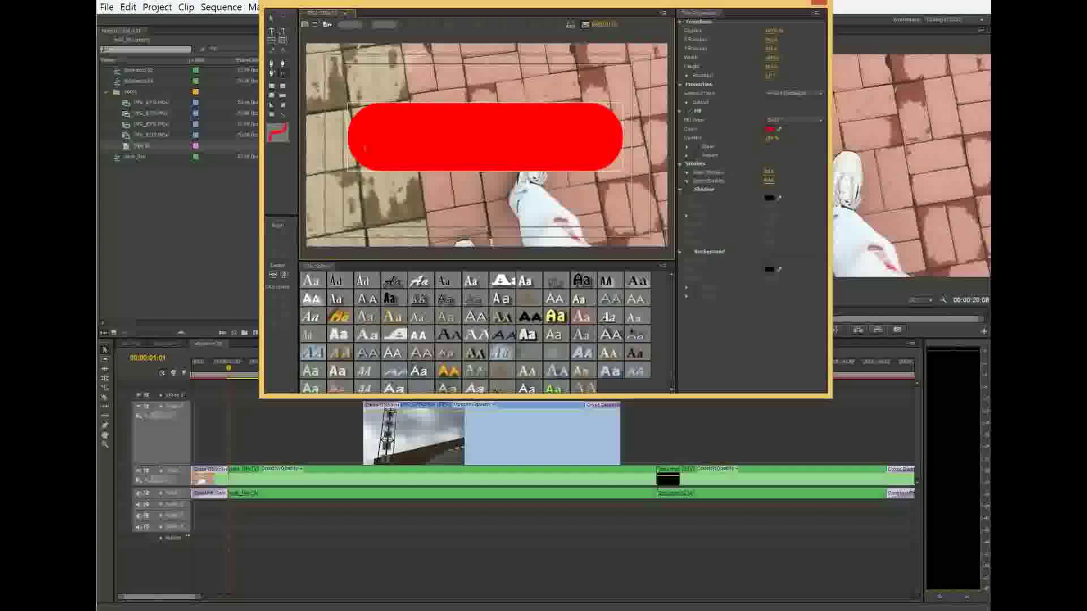
{"action": "left_click", "coordinate": [271, 64]}
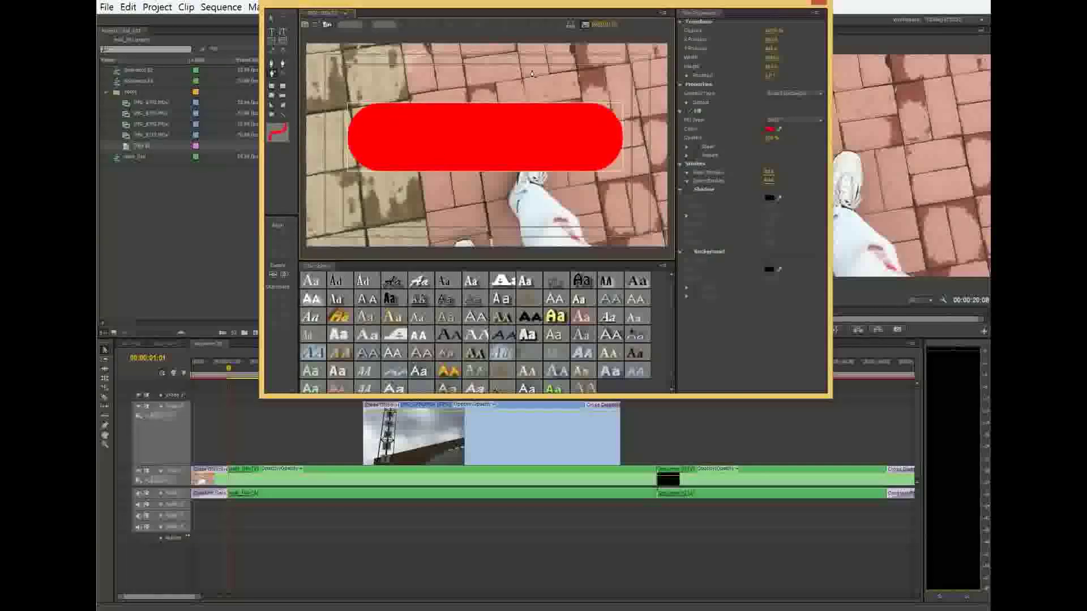
Step: Move the red rounded shape higher on the canvas and delete it from the title
{"action": "left_click_drag", "start_coordinate": [365, 10], "coordinate": [343, 63]}
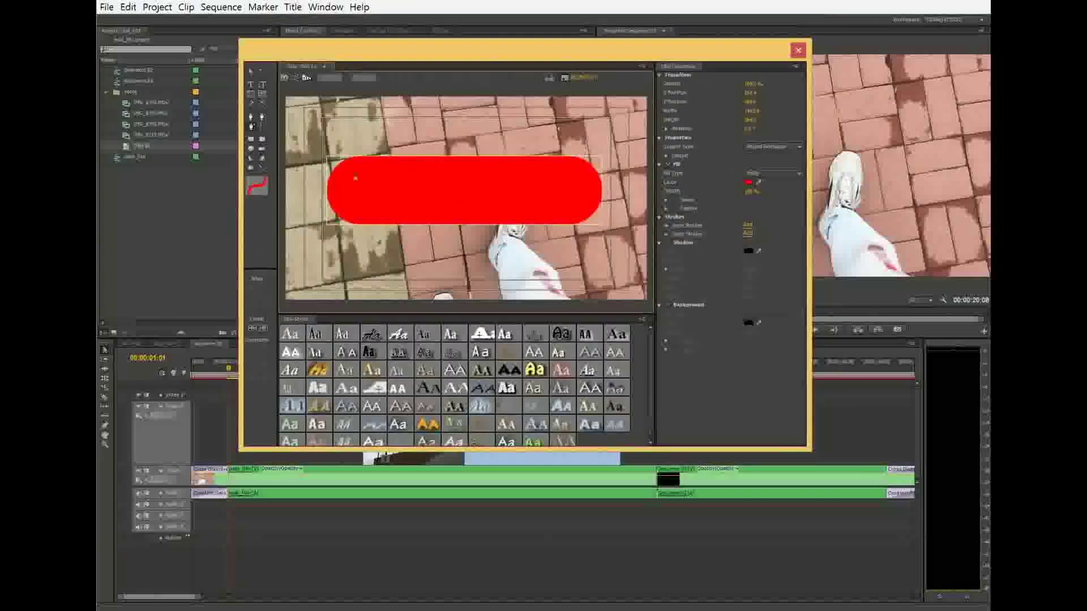
{"action": "left_click", "coordinate": [250, 71]}
{"action": "left_click", "coordinate": [316, 198]}
{"action": "left_click_drag", "start_coordinate": [336, 209], "coordinate": [347, 172]}
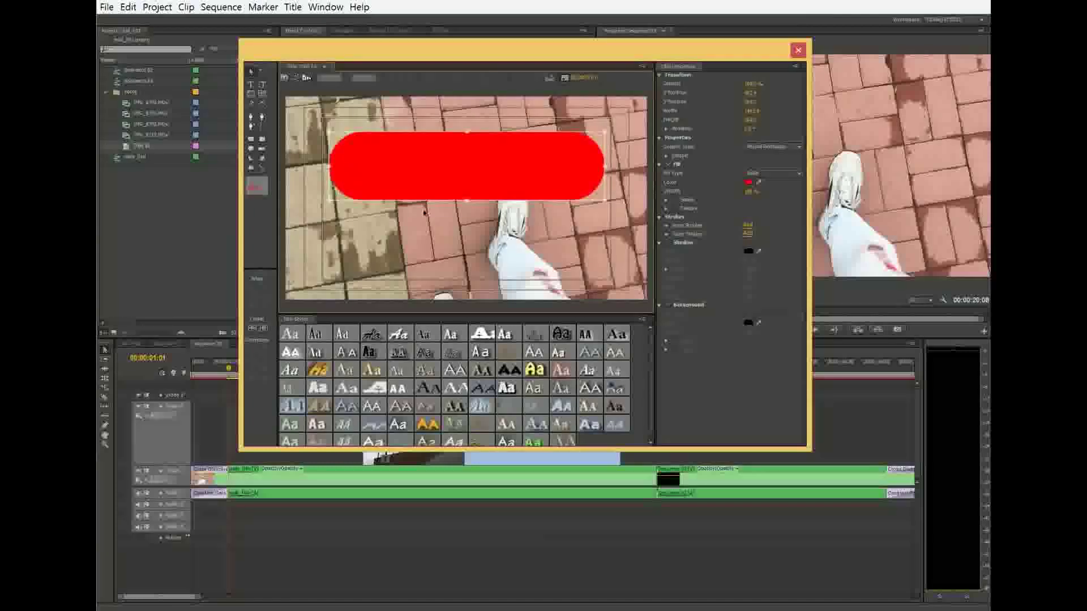
{"action": "key", "text": "Delete"}
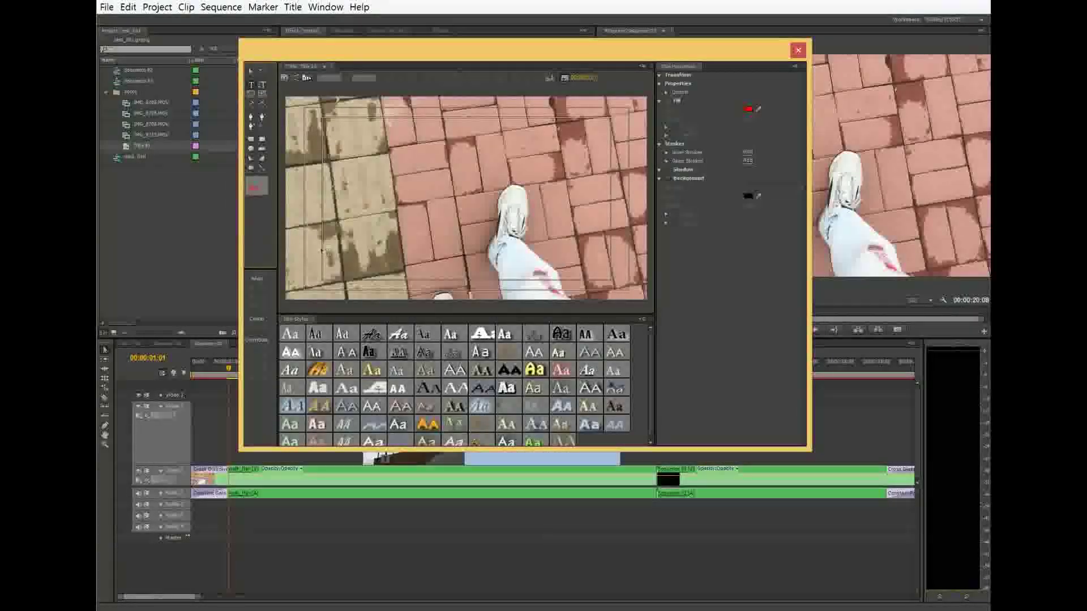
Step: Choose the orange gradient title style with the red outline and enter the text CHINA TRAVEL on the canvas
{"action": "scroll", "coordinate": [469, 377], "scroll_direction": "down", "scroll_amount": 1}
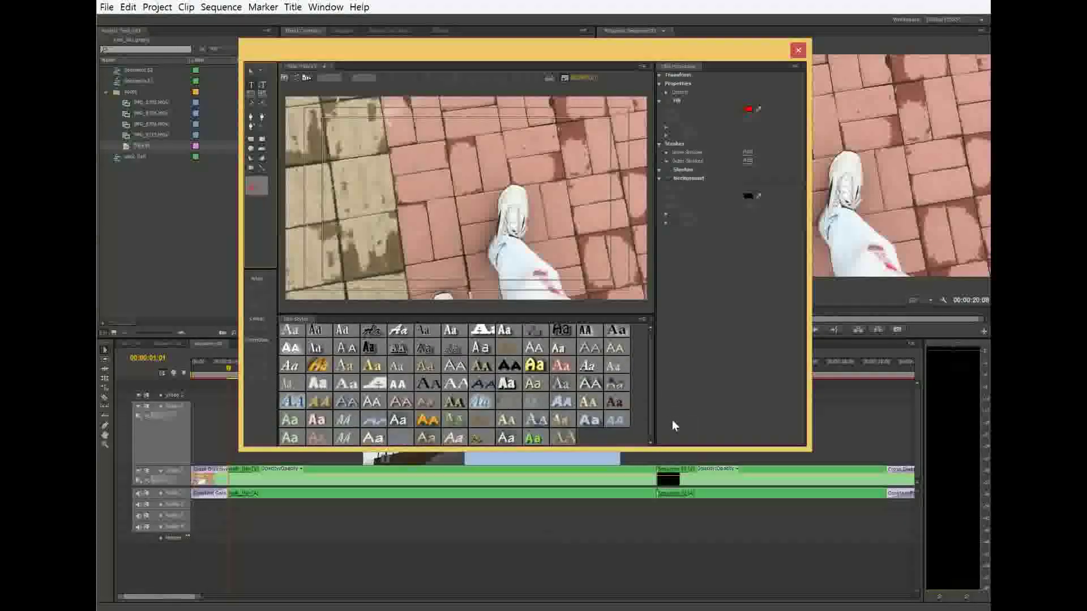
{"action": "left_click", "coordinate": [431, 423]}
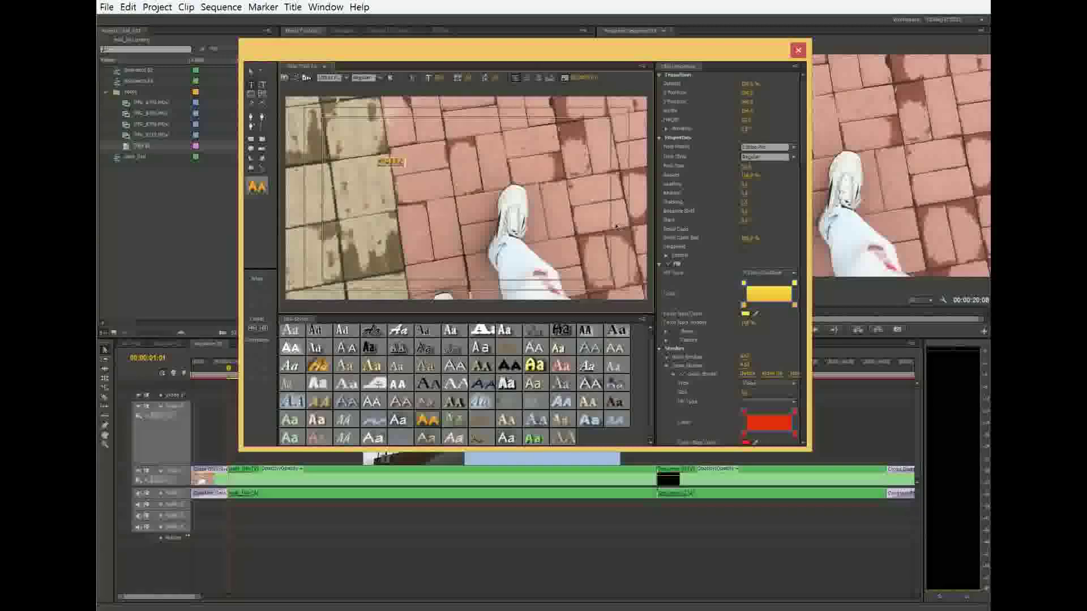
{"action": "type", "text": "TRAVEL"}
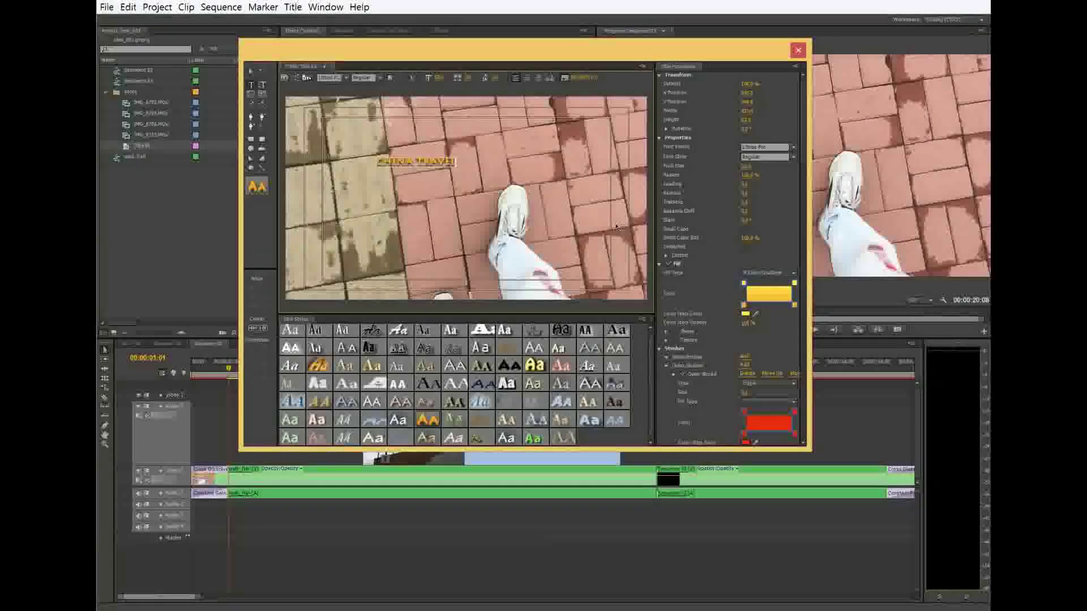
Step: Delete the CHINA TRAVEL text from the title canvas
{"action": "key", "text": "BackSpace"}
{"action": "key", "text": "BackSpace"}
{"action": "key", "text": "BackSpace"}
{"action": "key", "text": "BackSpace"}
{"action": "key", "text": "BackSpace"}
{"action": "key", "text": "BackSpace"}
{"action": "key", "text": "BackSpace"}
{"action": "key", "text": "BackSpace"}
{"action": "key", "text": "BackSpace"}
{"action": "key", "text": "BackSpace"}
{"action": "key", "text": "BackSpace"}
{"action": "key", "text": "BackSpace"}
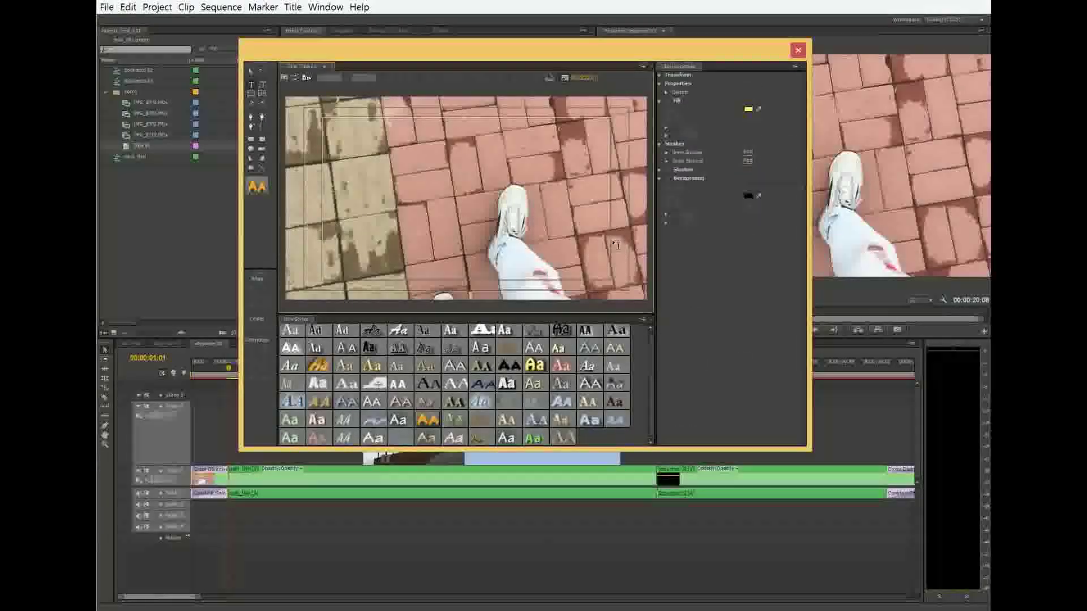
{"action": "left_click", "coordinate": [387, 164]}
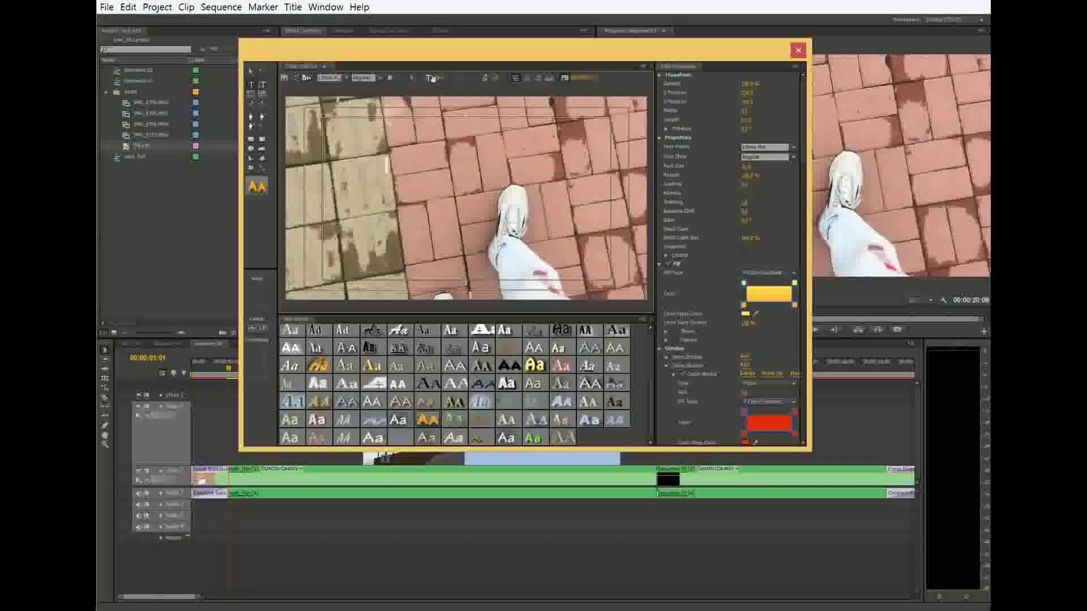
{"action": "left_click", "coordinate": [437, 166]}
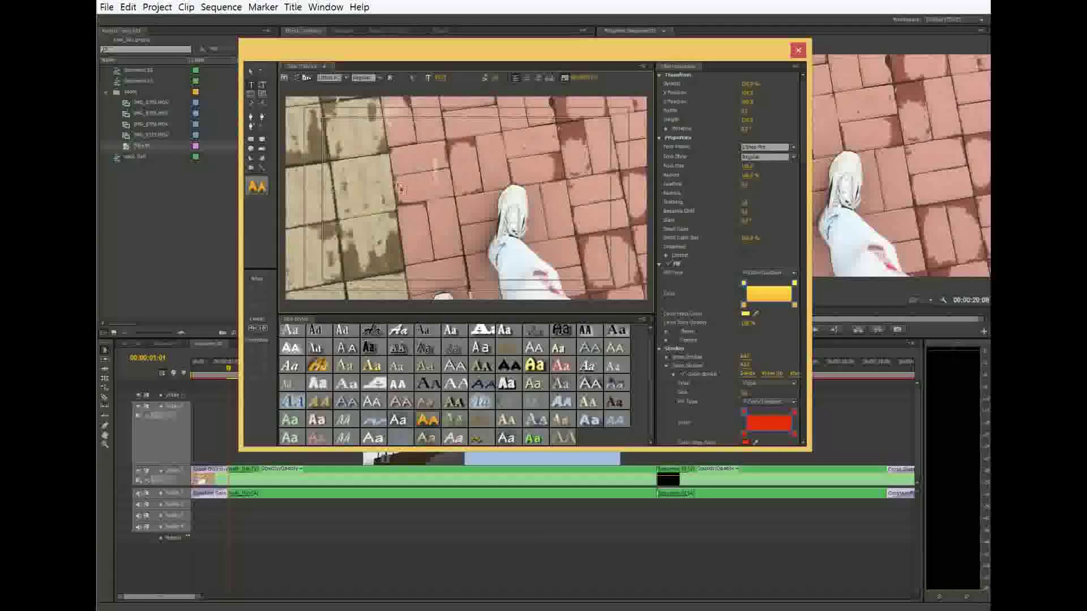
{"action": "left_click_drag", "start_coordinate": [349, 170], "coordinate": [498, 171]}
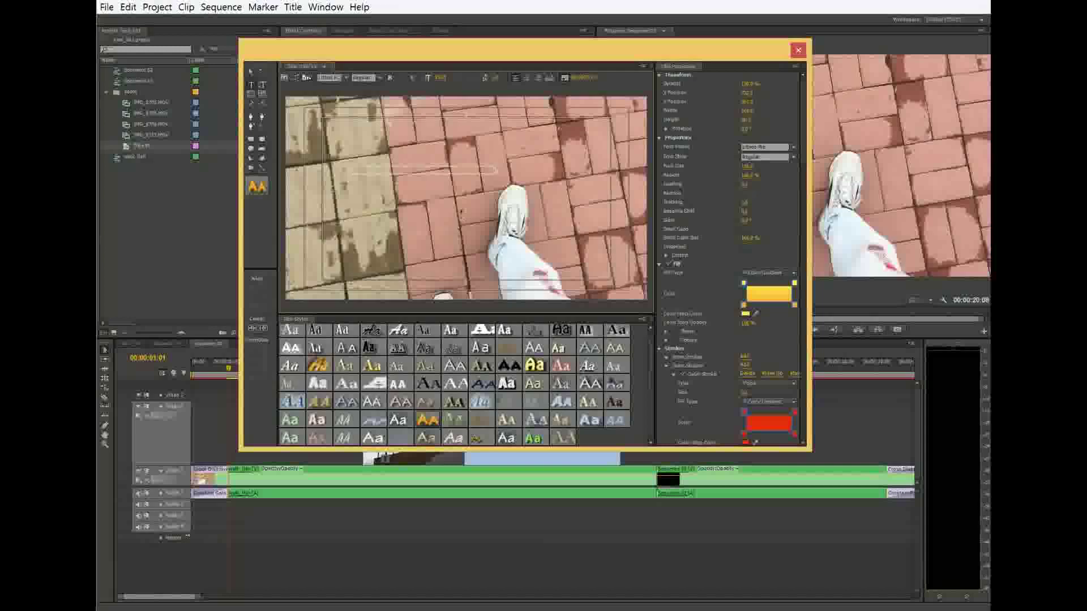
{"action": "left_click", "coordinate": [463, 212]}
Step: Try entering two non-Latin characters in the orange gradient style near the upper part of the canvas and erase them
{"action": "left_click", "coordinate": [251, 85]}
{"action": "left_click", "coordinate": [391, 150]}
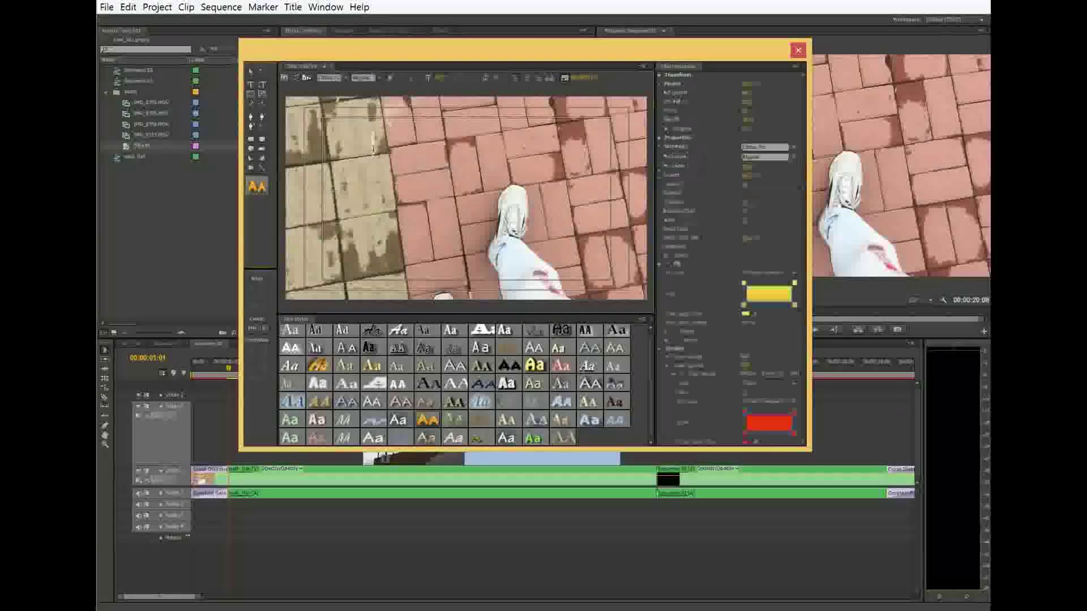
{"action": "type", "text": "☒"}
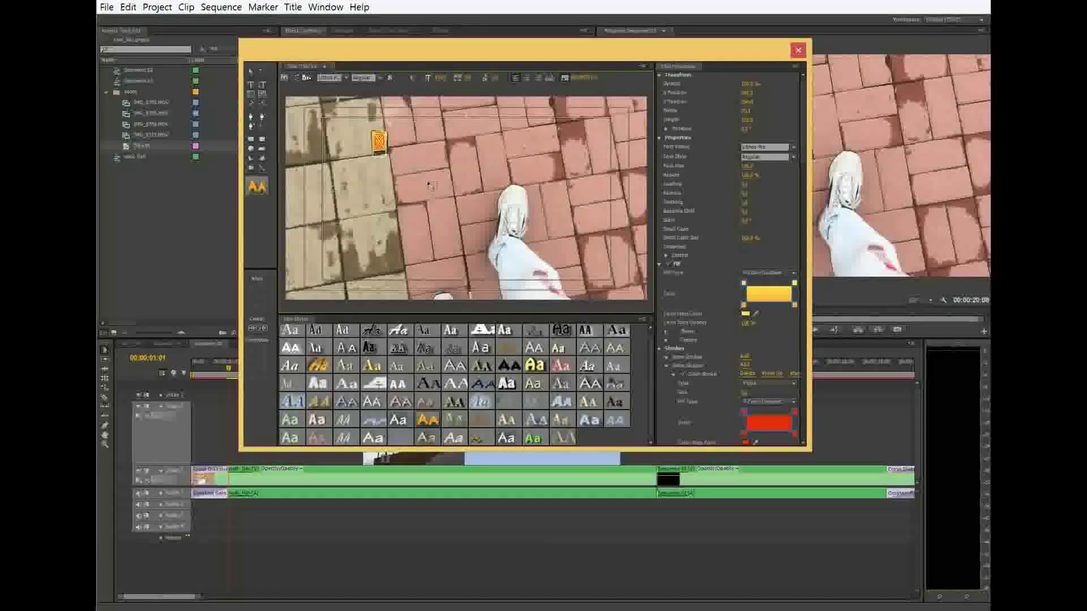
{"action": "type", "text": "☒"}
{"action": "key", "text": "Return"}
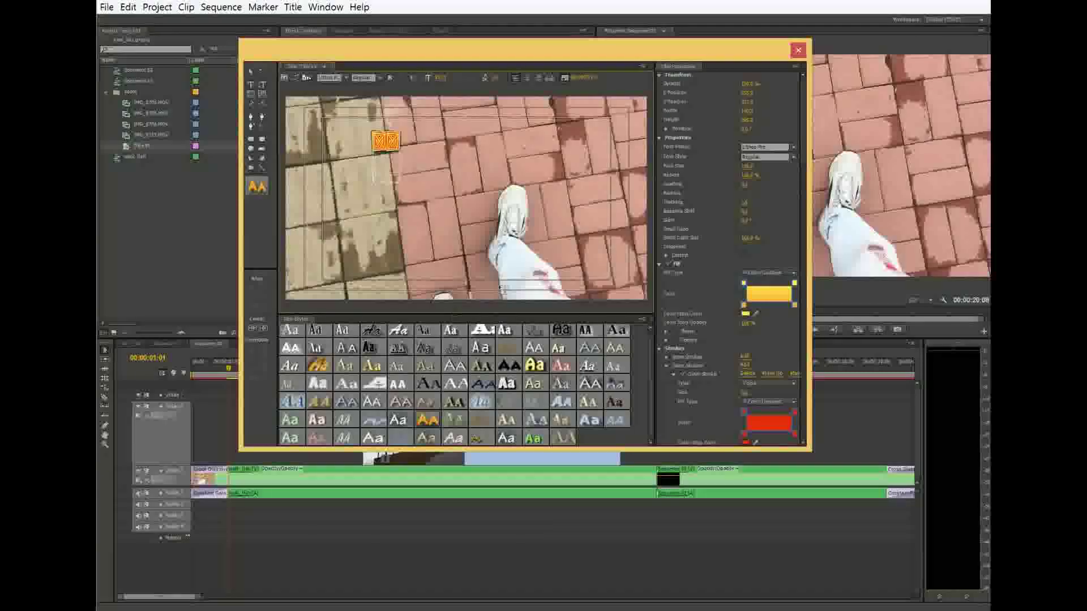
{"action": "key", "text": "BackSpace"}
{"action": "key", "text": "BackSpace"}
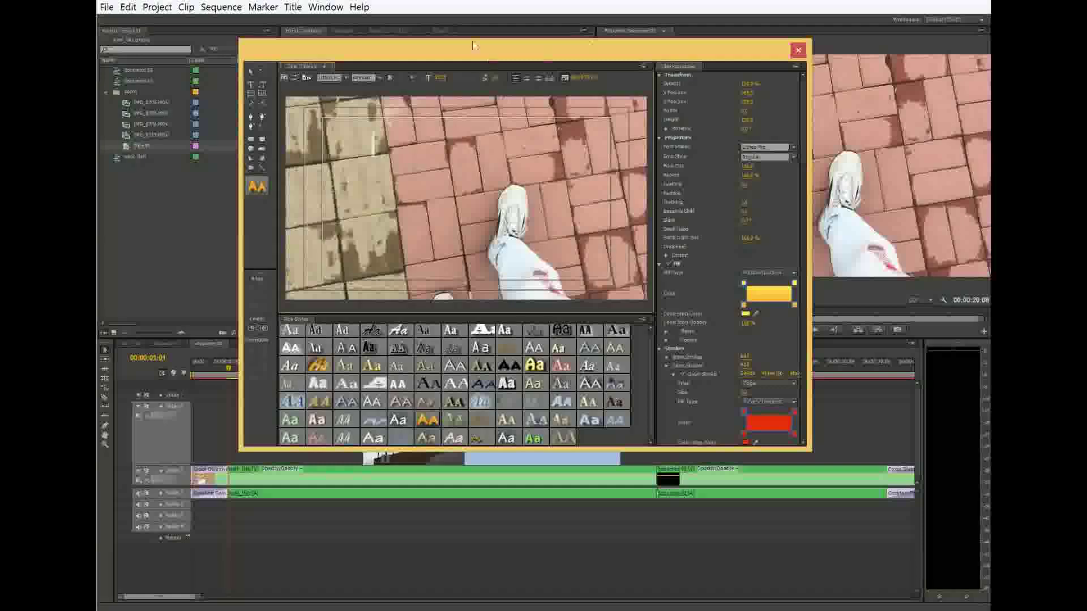
Step: Switch the title text to the slanted gold gradient style
{"action": "left_click", "coordinate": [794, 147]}
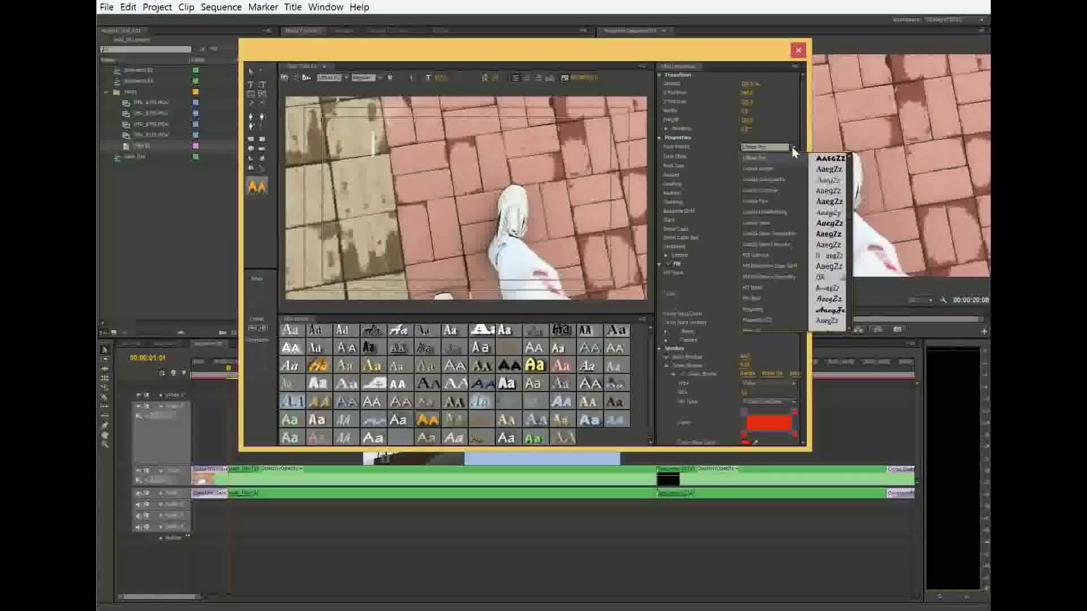
{"action": "left_click", "coordinate": [318, 366]}
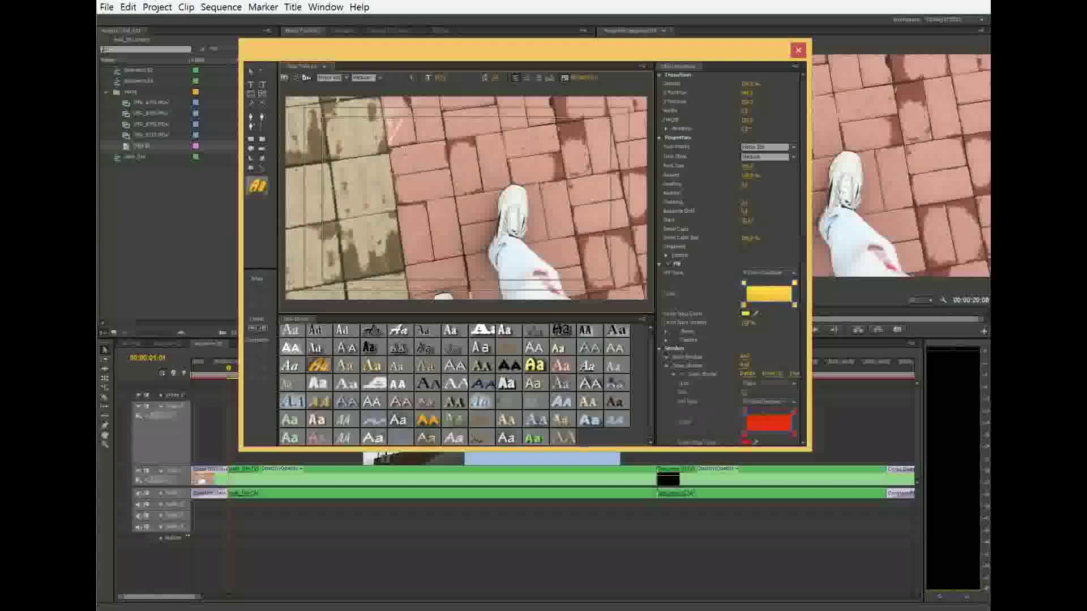
{"action": "left_click", "coordinate": [251, 72]}
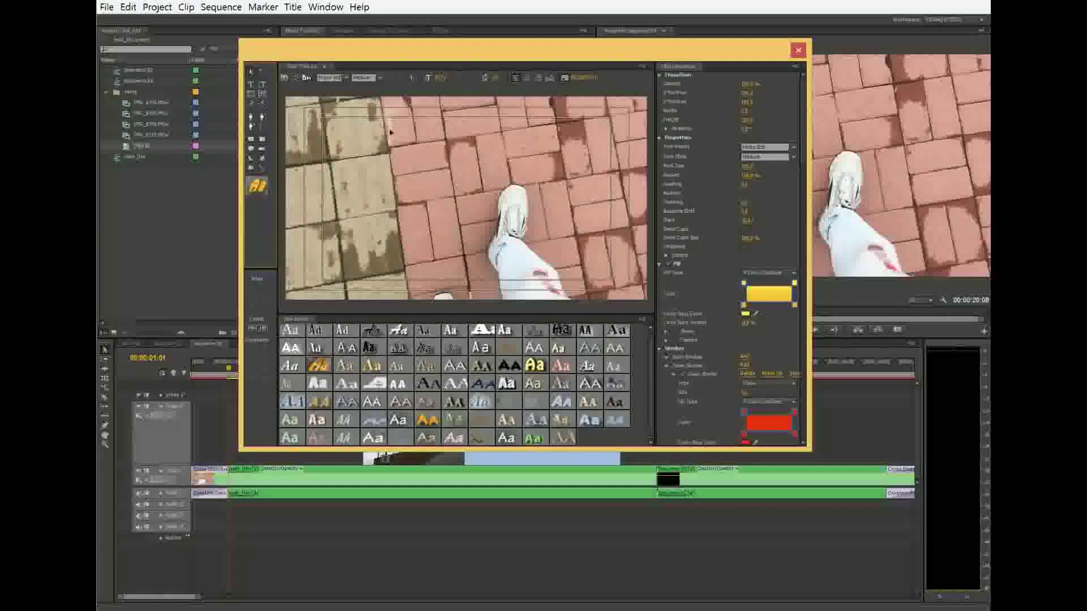
{"action": "left_click", "coordinate": [250, 87]}
{"action": "left_click", "coordinate": [390, 144]}
{"action": "key", "text": "a"}
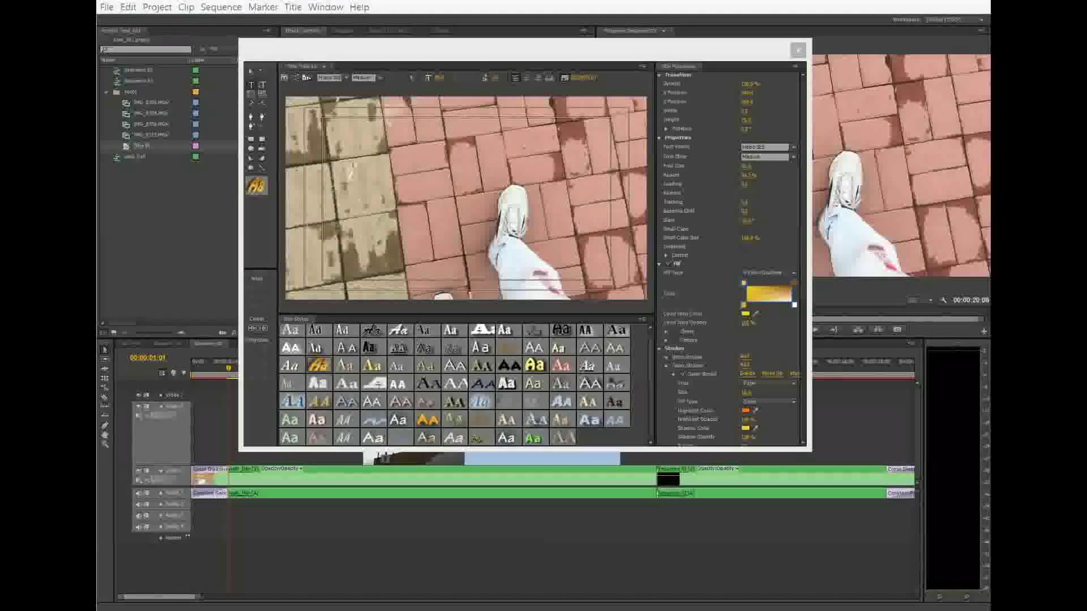
Step: Enter the text Jilin Animation University in China across the upper half of the title canvas
{"action": "left_click", "coordinate": [351, 176]}
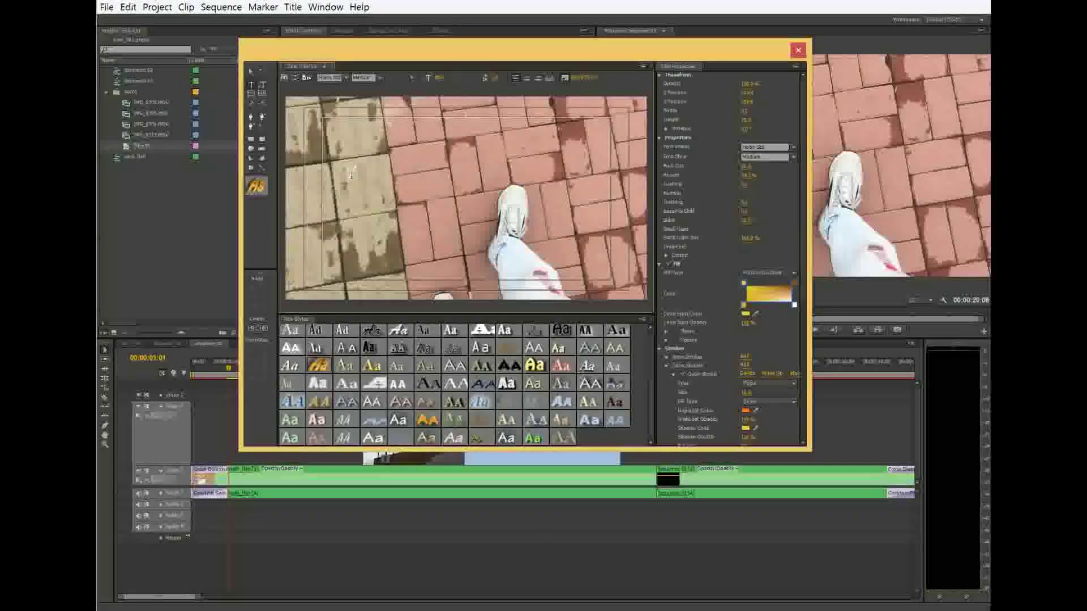
{"action": "type", "text": "Ohun"}
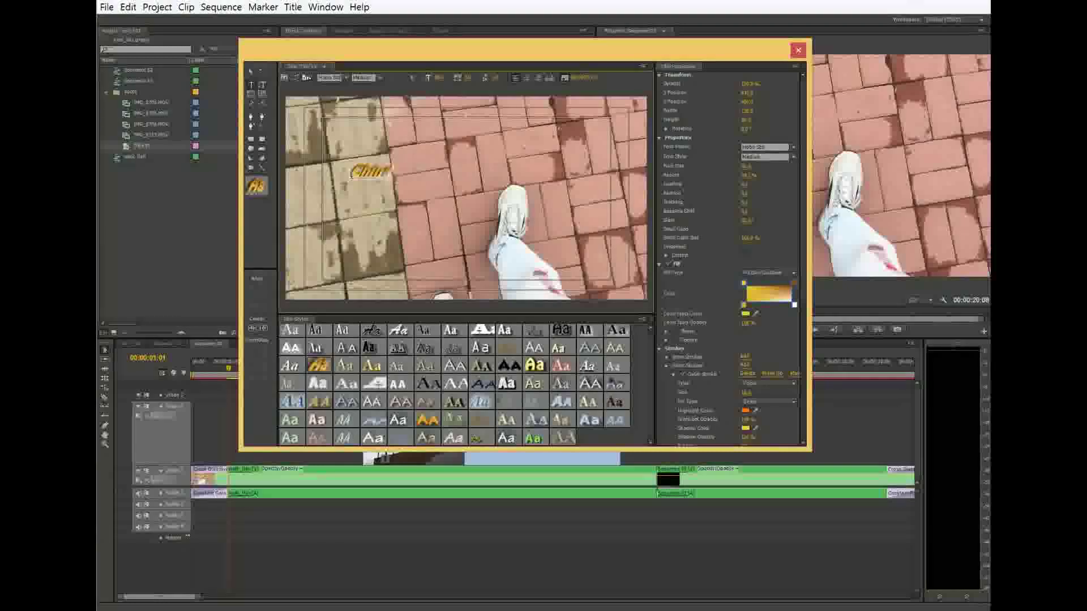
{"action": "type", "text": "e"}
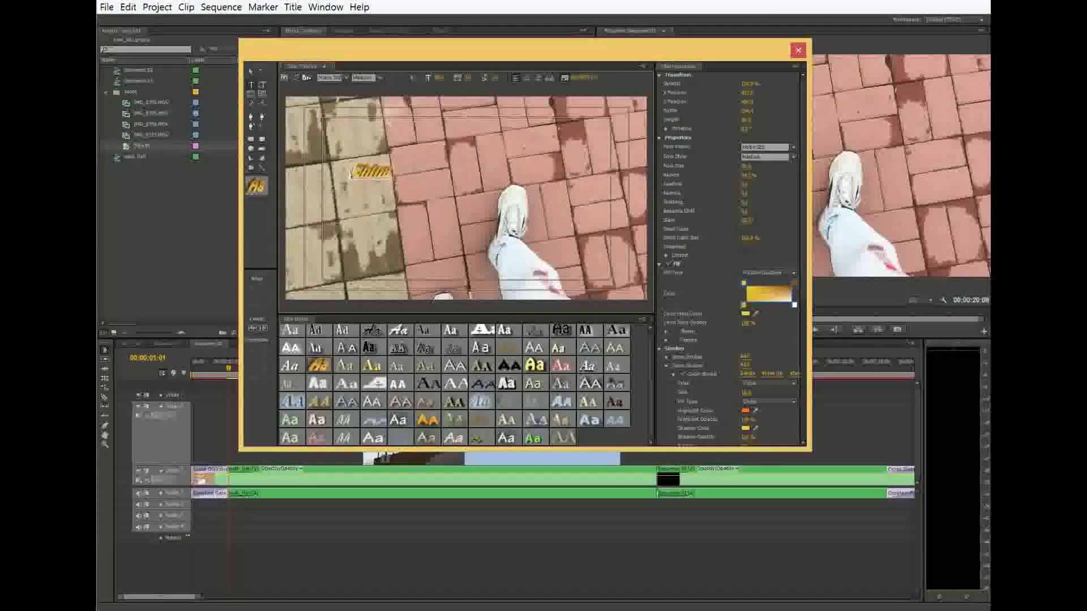
{"action": "type", "text": " June"}
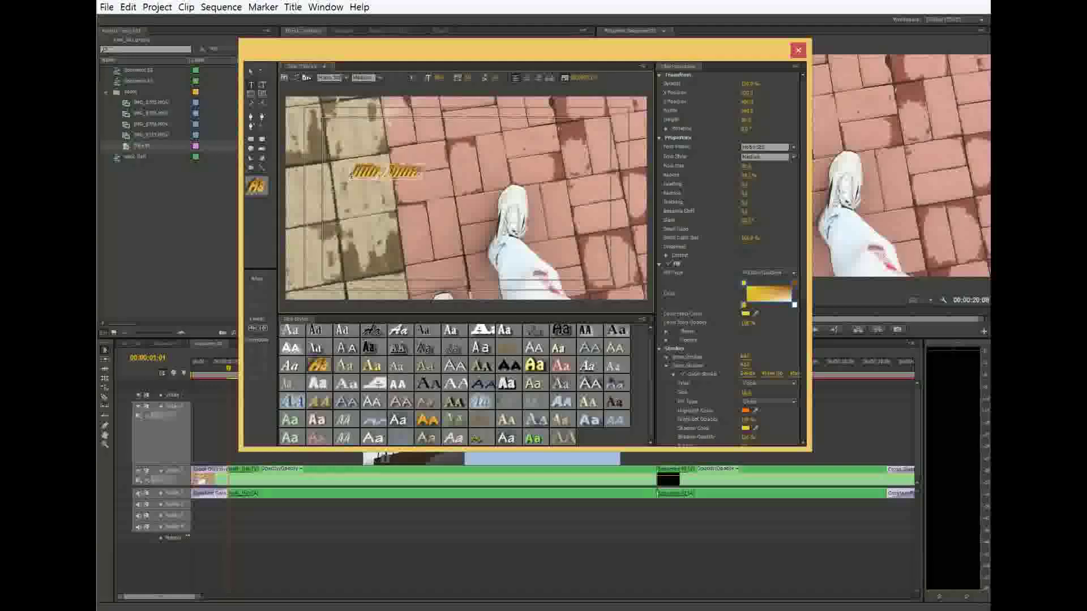
{"action": "type", "text": "Culture "}
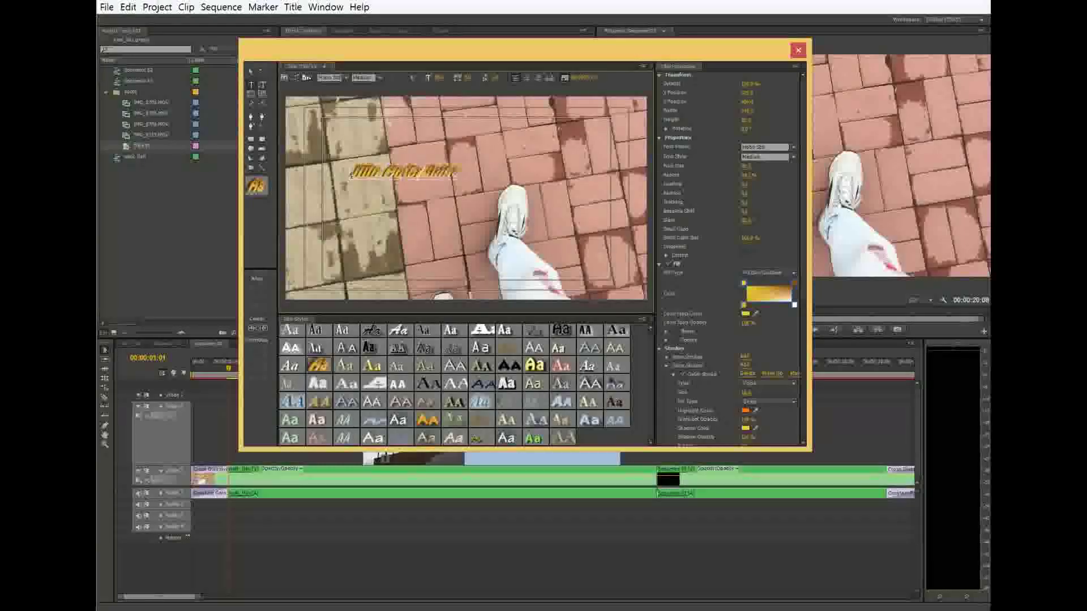
{"action": "type", "text": "ion "}
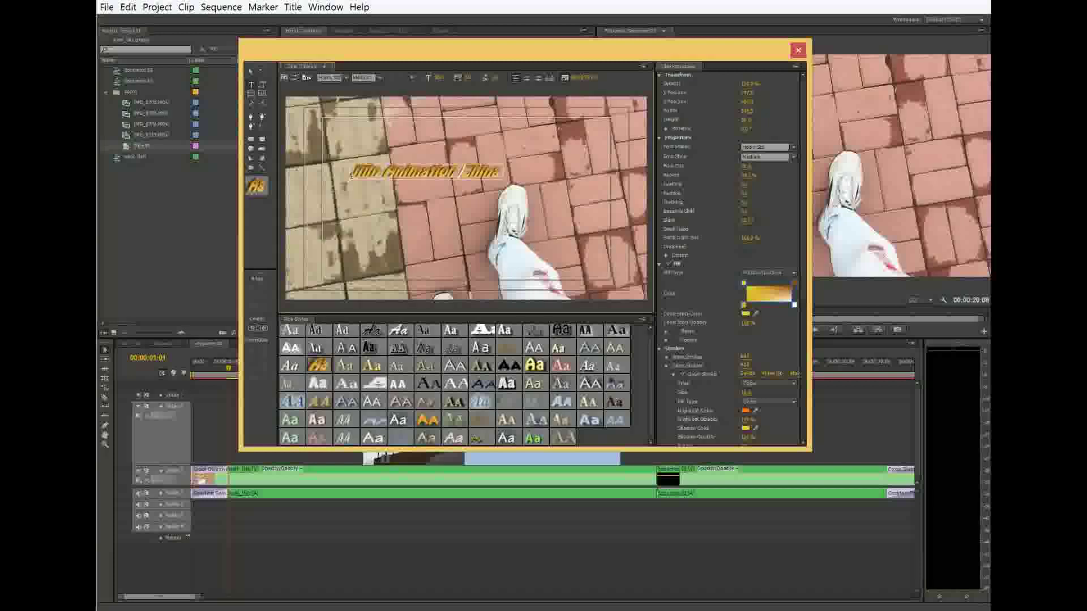
{"action": "type", "text": "Univer "}
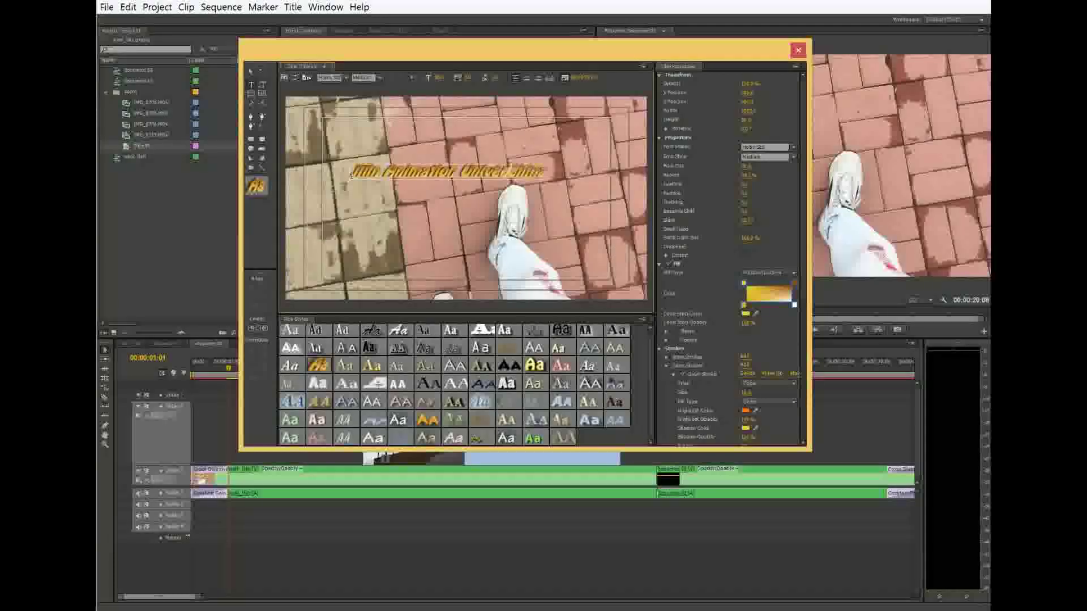
{"action": "type", "text": "ity in China"}
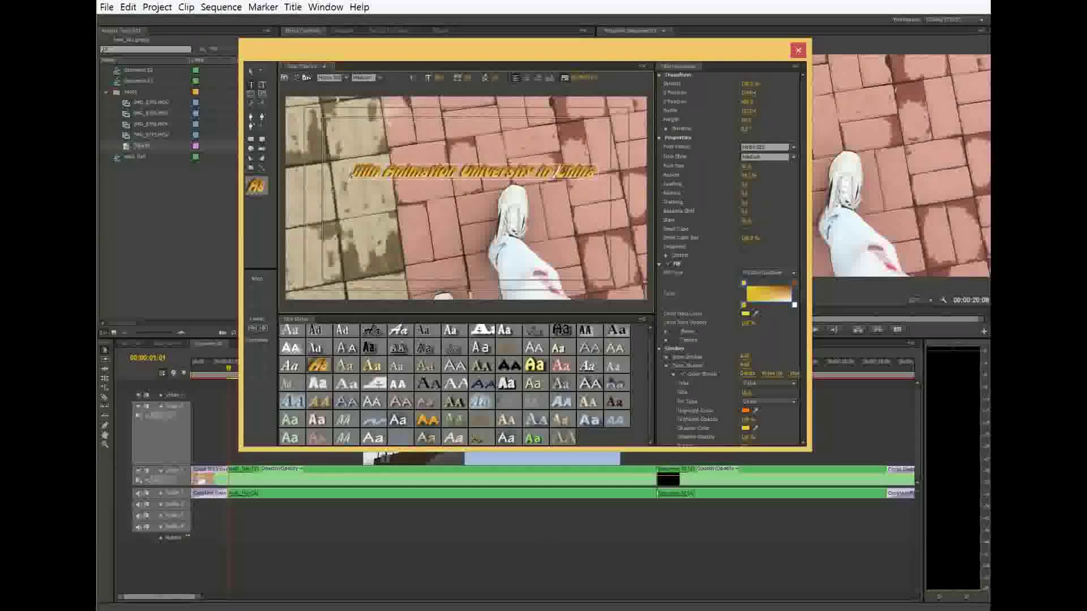
Step: Move the Jilin Animation University in China text higher on the canvas and roughly centre it horizontally
{"action": "left_click", "coordinate": [252, 71]}
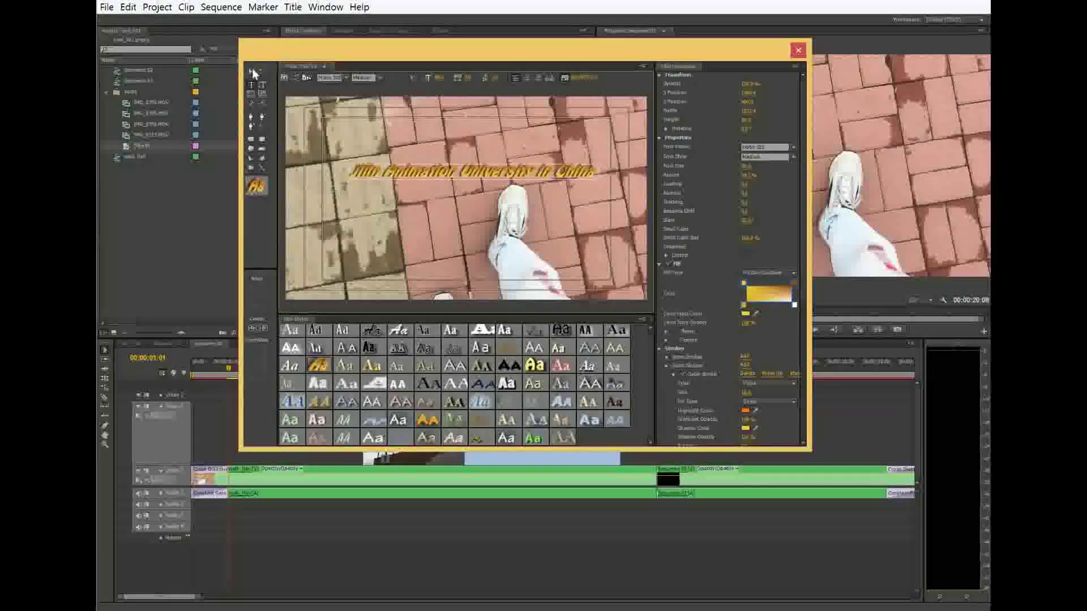
{"action": "left_click_drag", "start_coordinate": [493, 190], "coordinate": [477, 152]}
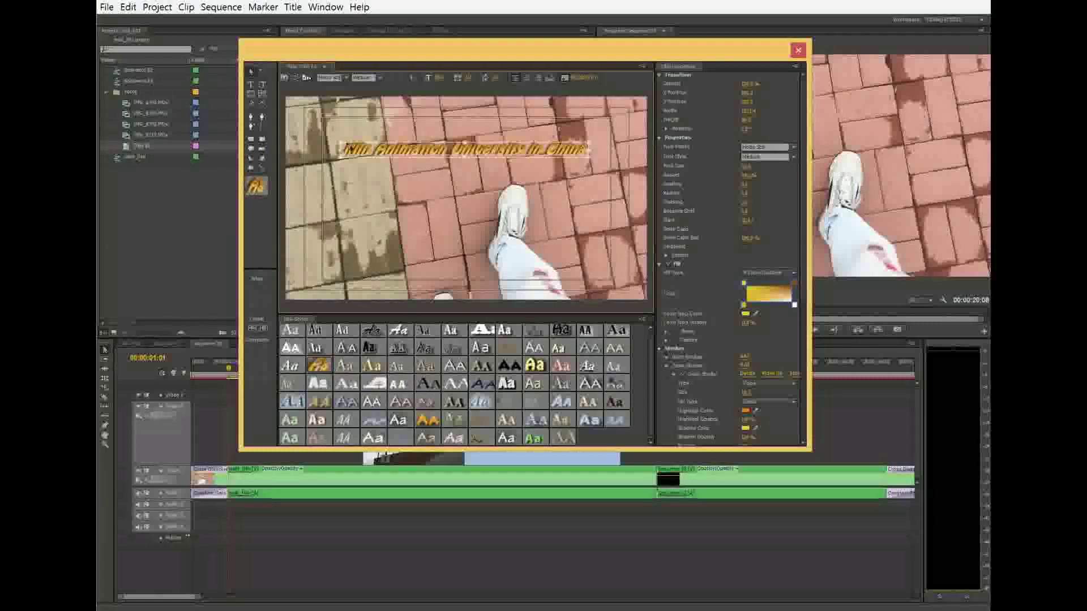
{"action": "left_click_drag", "start_coordinate": [406, 162], "coordinate": [437, 152]}
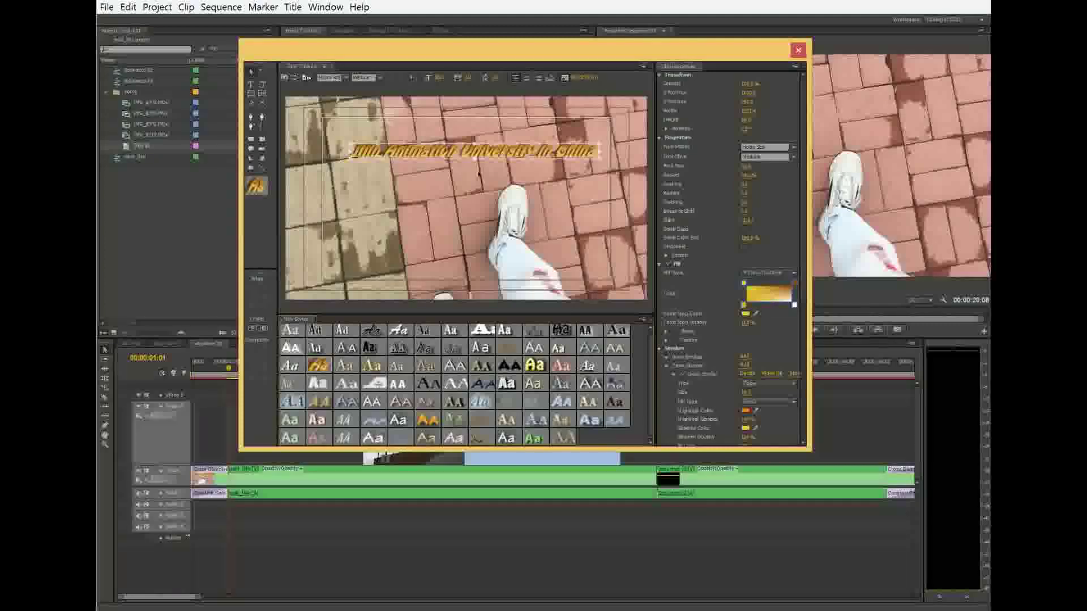
Step: Review the title's fill, stroke and shadow properties and close the title editor
{"action": "scroll", "coordinate": [732, 324], "scroll_direction": "down", "scroll_amount": 1}
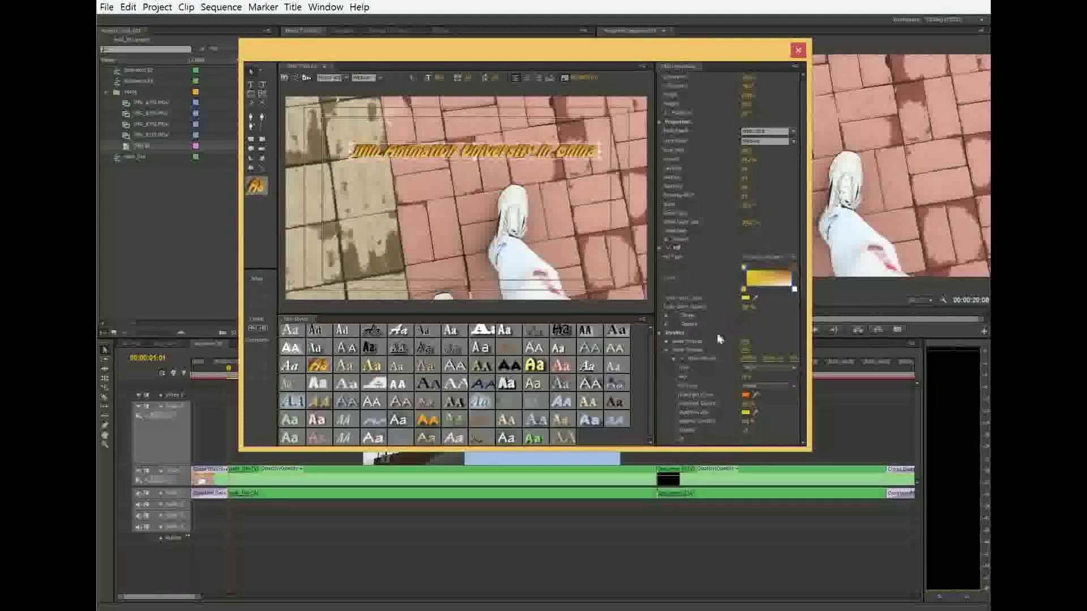
{"action": "scroll", "coordinate": [685, 344], "scroll_direction": "down", "scroll_amount": 8}
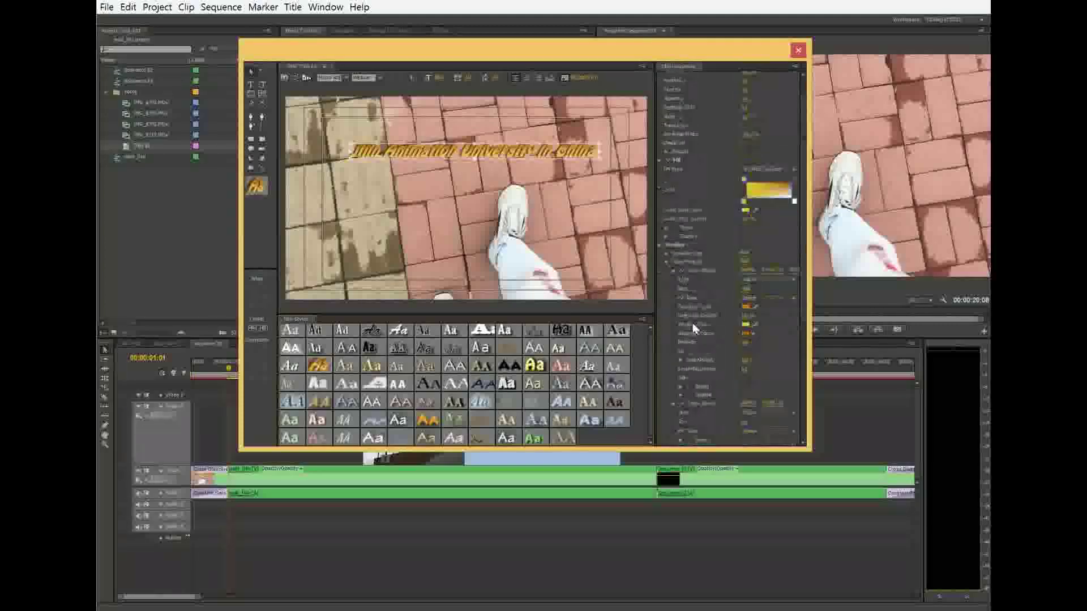
{"action": "scroll", "coordinate": [686, 362], "scroll_direction": "down", "scroll_amount": 4}
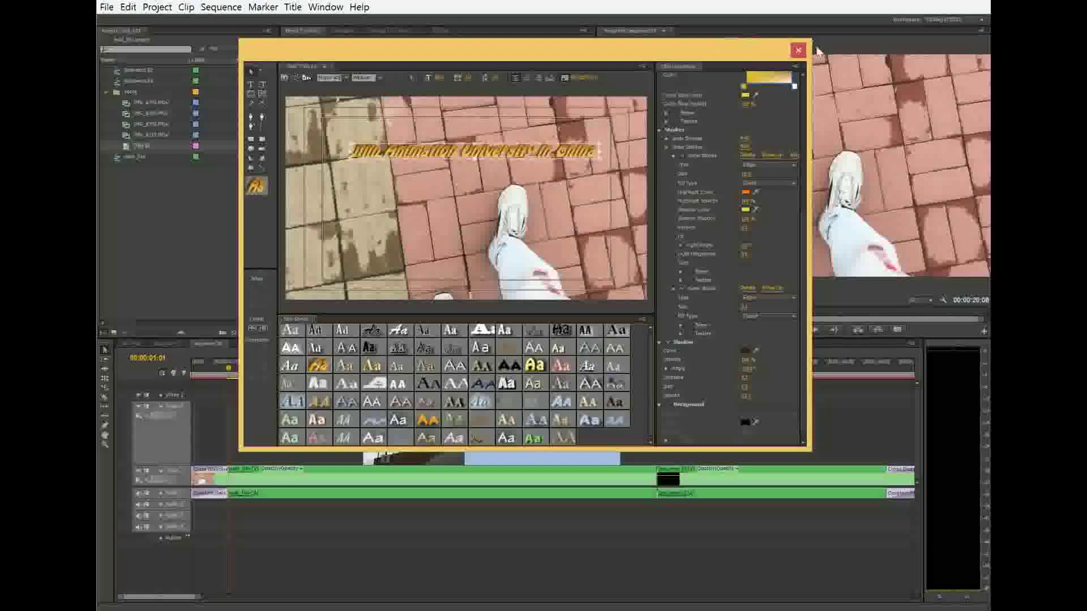
{"action": "left_click", "coordinate": [798, 51]}
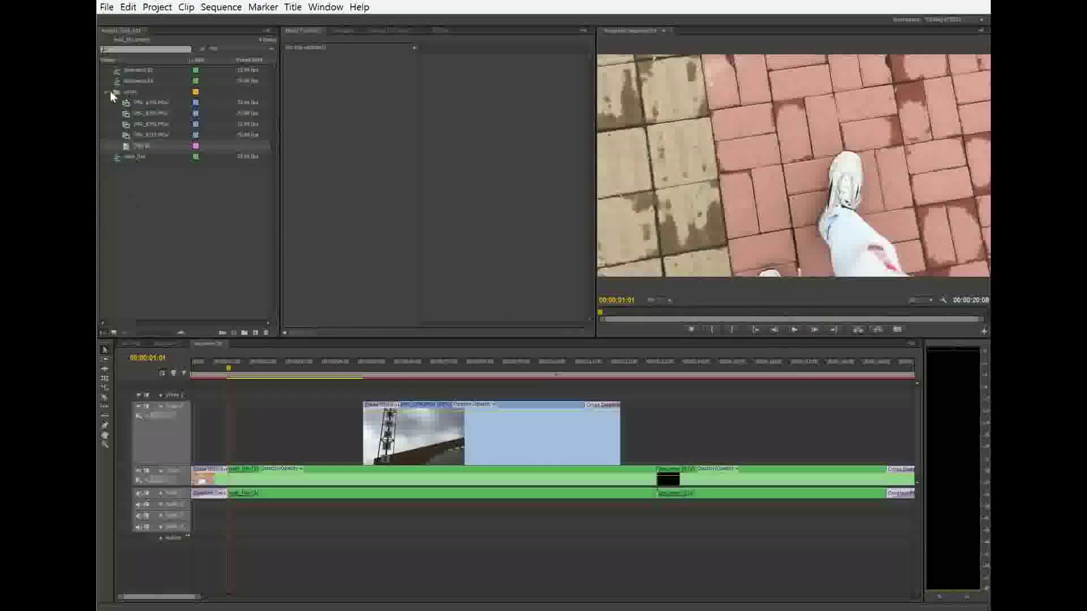
Step: Move the title out of the footage folder and place it, shortened, on the track above the walking footage from 00:00:01:01
{"action": "left_click_drag", "start_coordinate": [135, 146], "coordinate": [147, 207]}
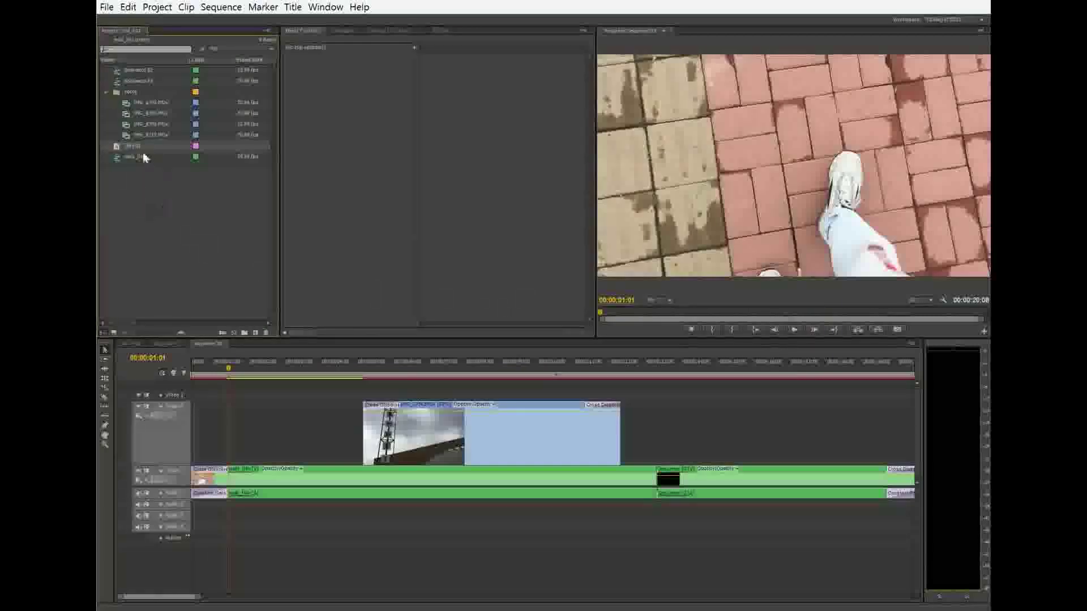
{"action": "left_click", "coordinate": [106, 92]}
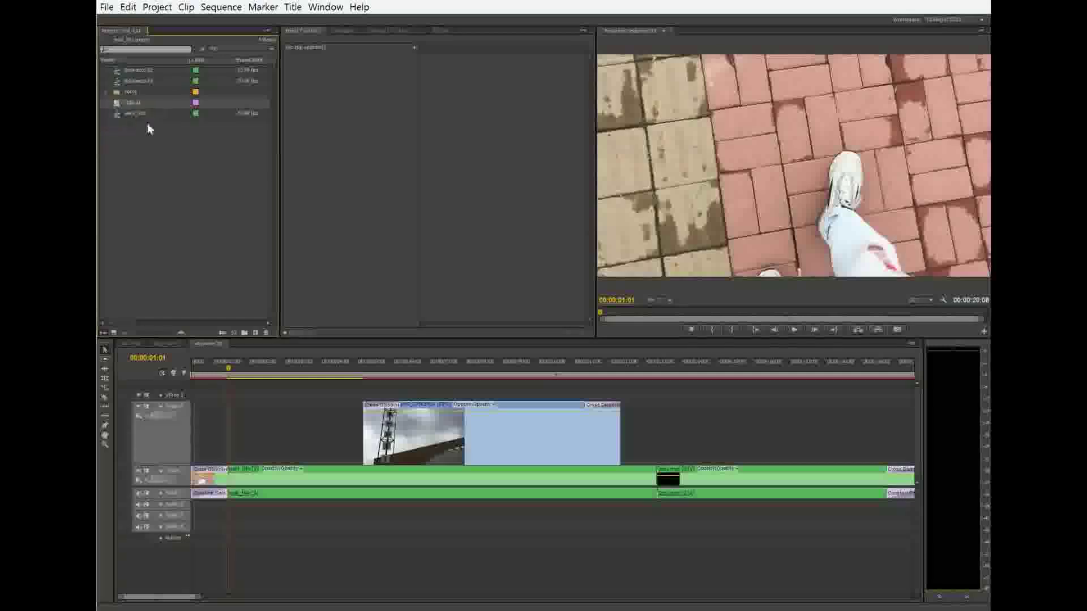
{"action": "left_click_drag", "start_coordinate": [118, 105], "coordinate": [634, 418]}
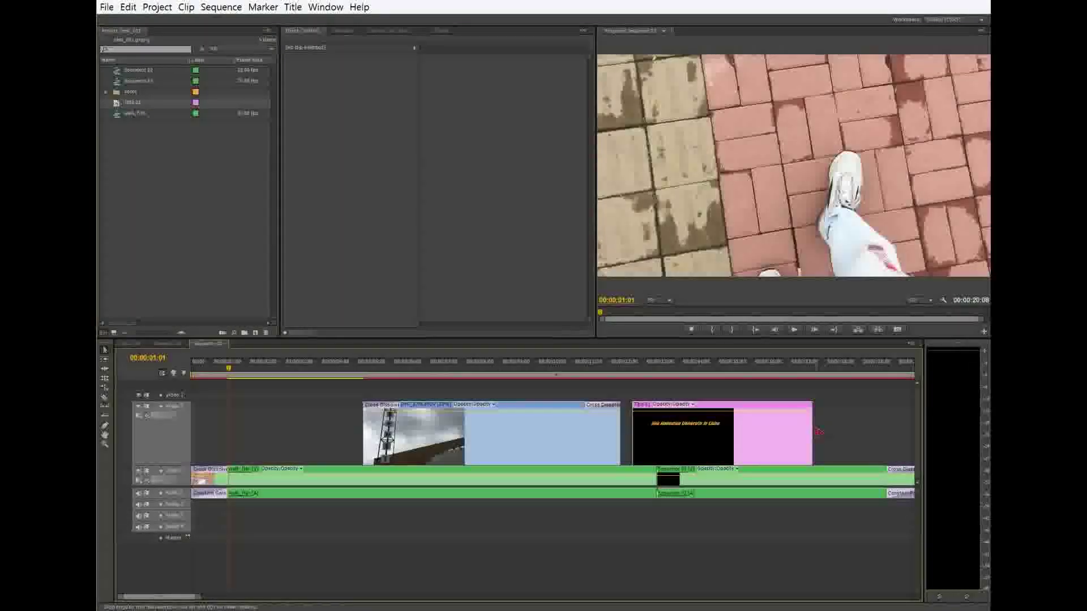
{"action": "left_click_drag", "start_coordinate": [808, 432], "coordinate": [258, 412]}
Step: Play the parent sequence from just before the title clip to preview the text over the walking footage
{"action": "left_click", "coordinate": [210, 368]}
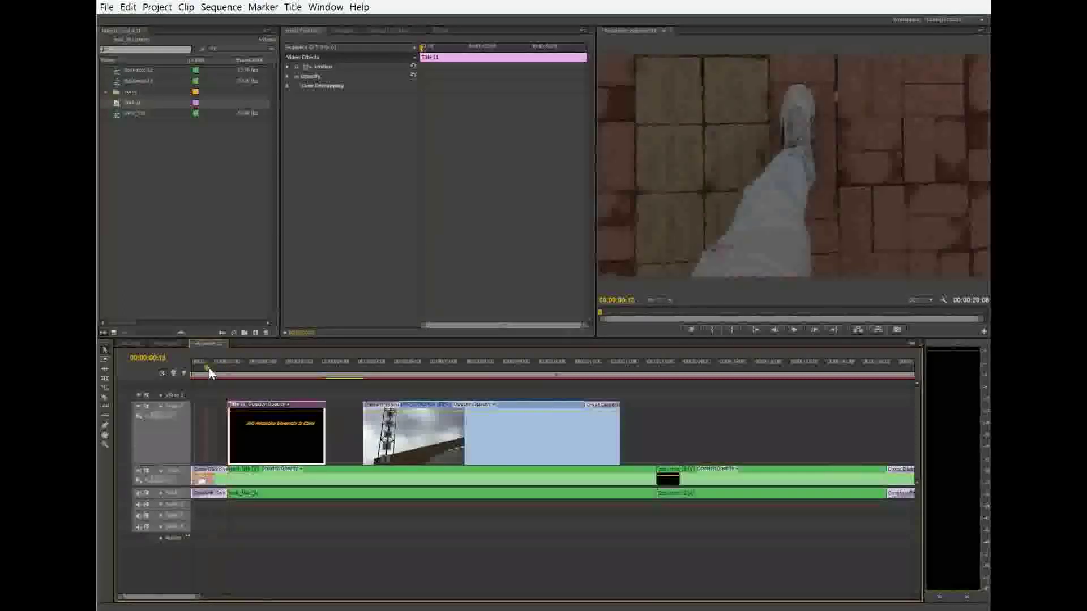
{"action": "key", "text": "space"}
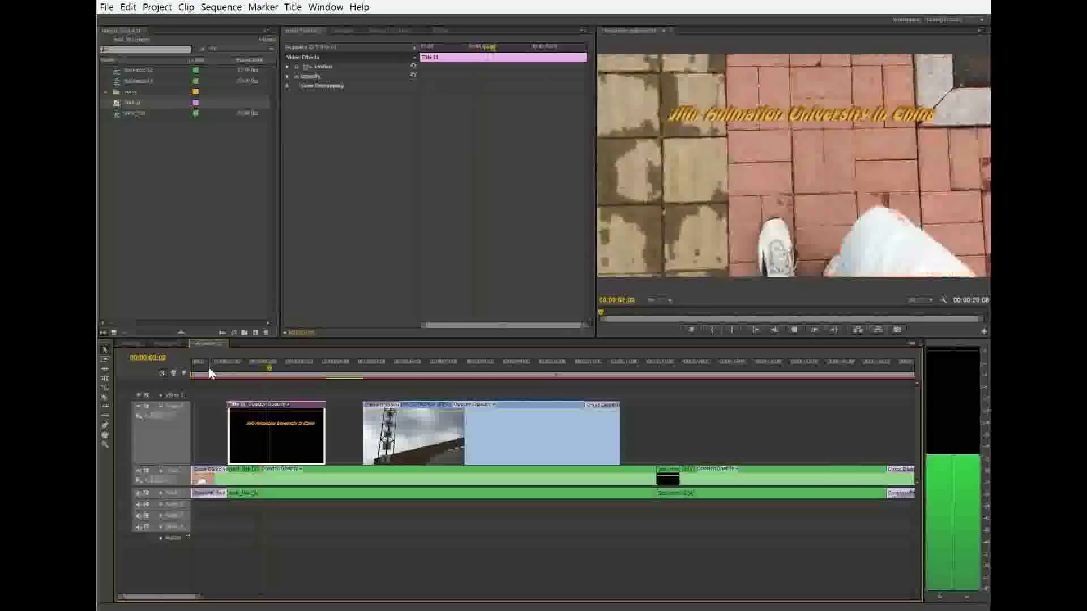
{"action": "key", "text": "space"}
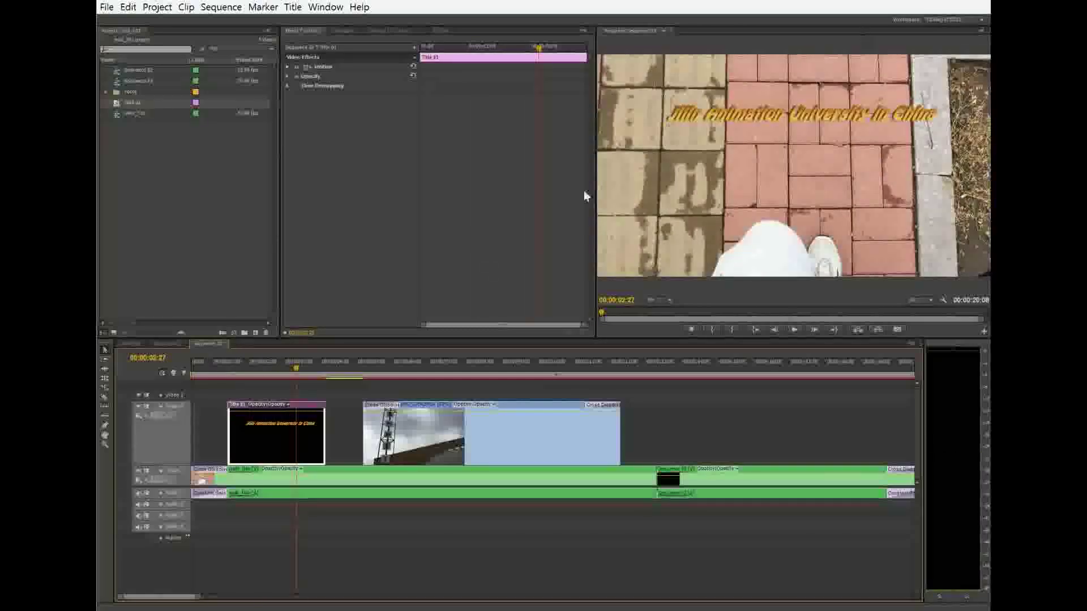
Step: Set the playhead to the start of the title clip at 00:00:01:01
{"action": "left_click_drag", "start_coordinate": [294, 367], "coordinate": [229, 376]}
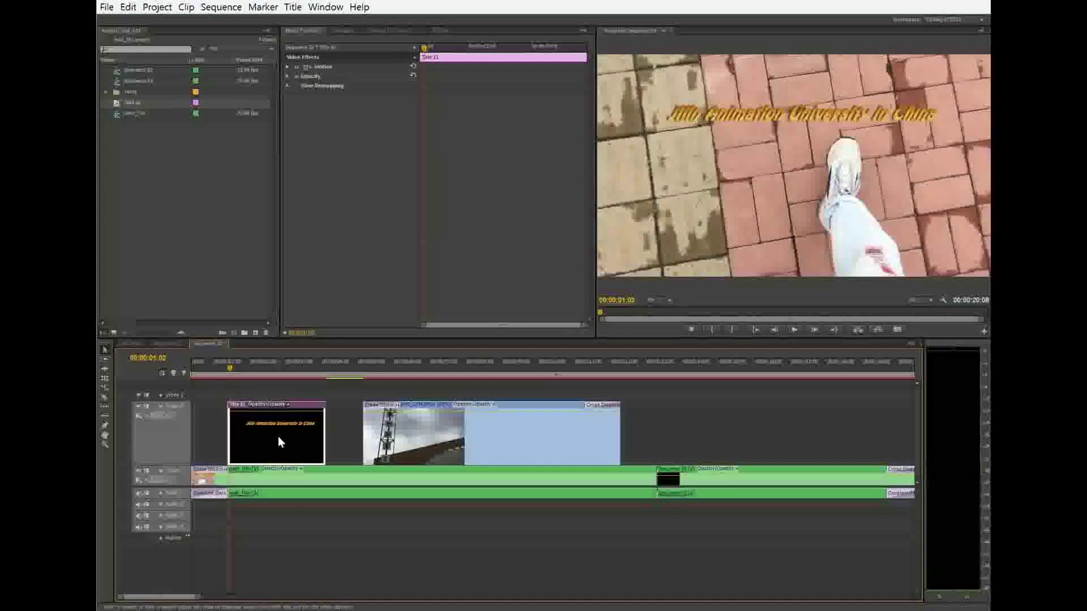
{"action": "left_click", "coordinate": [230, 368]}
{"action": "left_click_drag", "start_coordinate": [229, 368], "coordinate": [228, 369]}
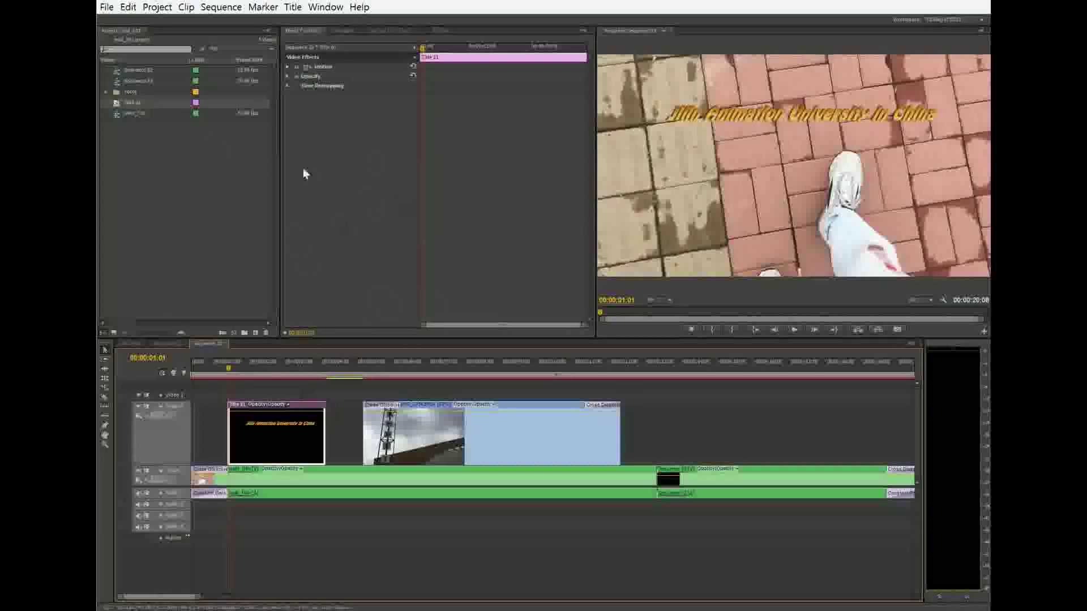
Step: Apply the Cross Dissolve transition to both the start and the end of the title clip
{"action": "left_click", "coordinate": [263, 7]}
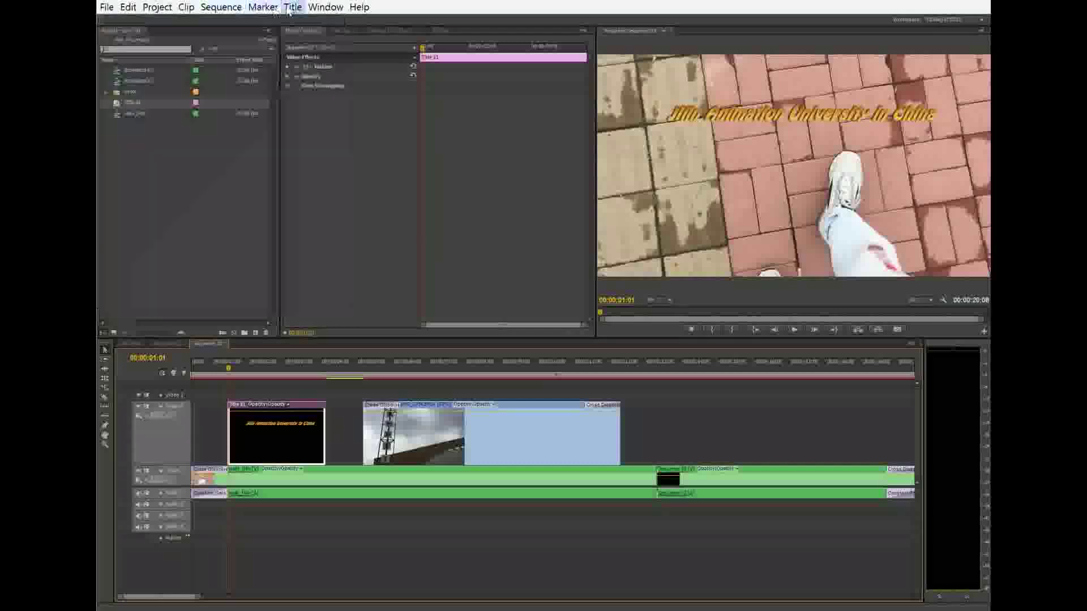
{"action": "left_click", "coordinate": [379, 83]}
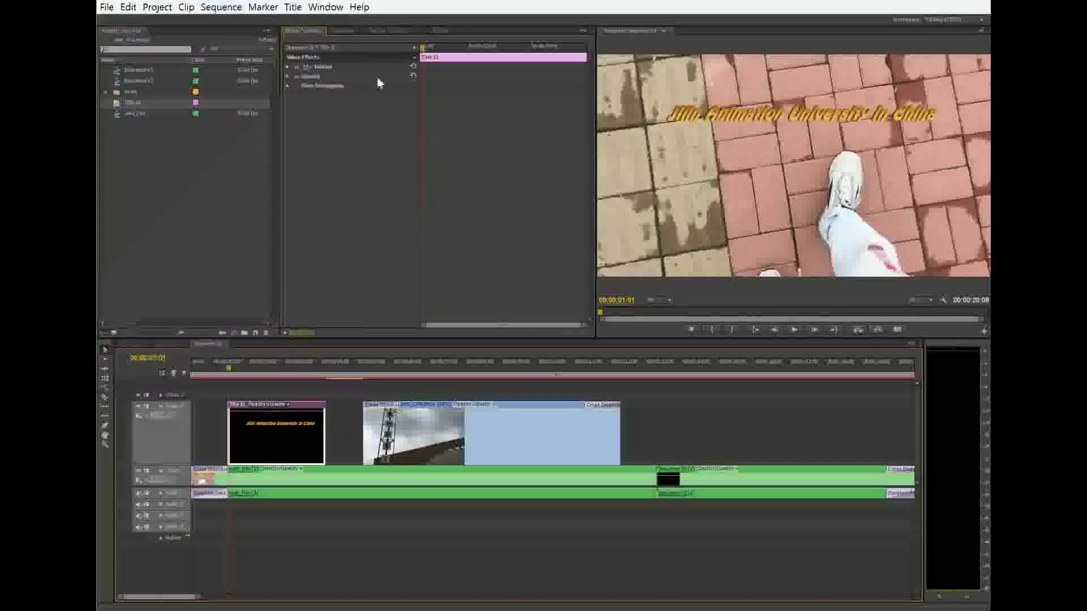
{"action": "left_click", "coordinate": [431, 31]}
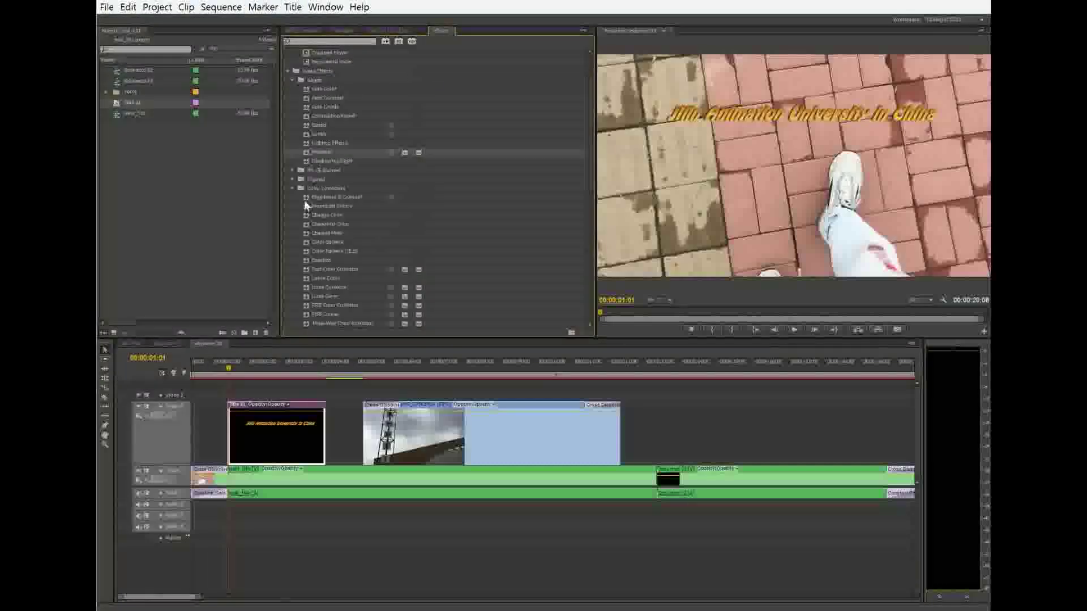
{"action": "left_click", "coordinate": [288, 72]}
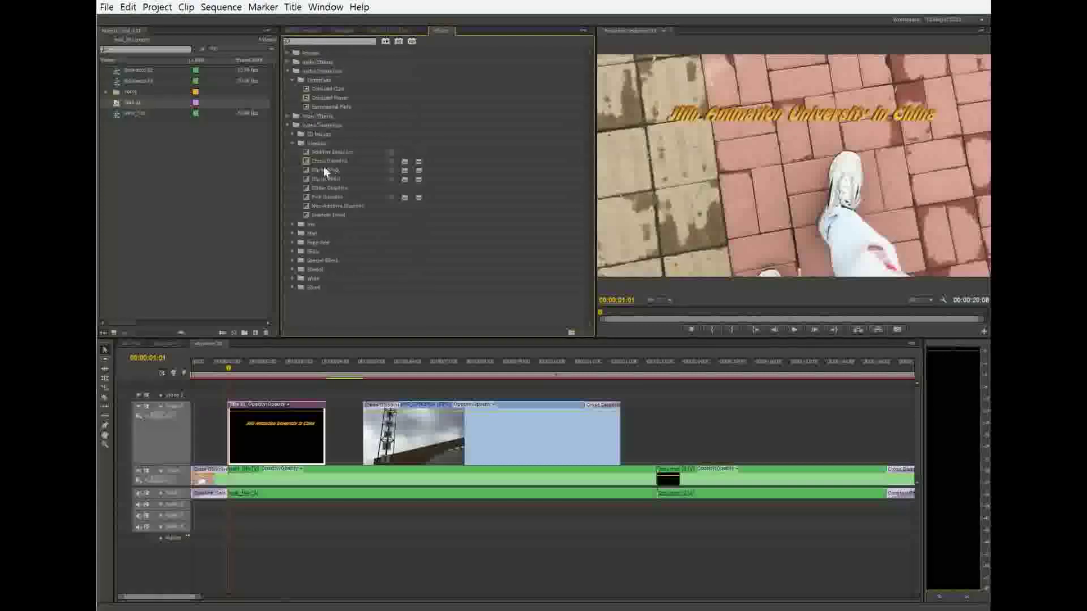
{"action": "left_click", "coordinate": [317, 162]}
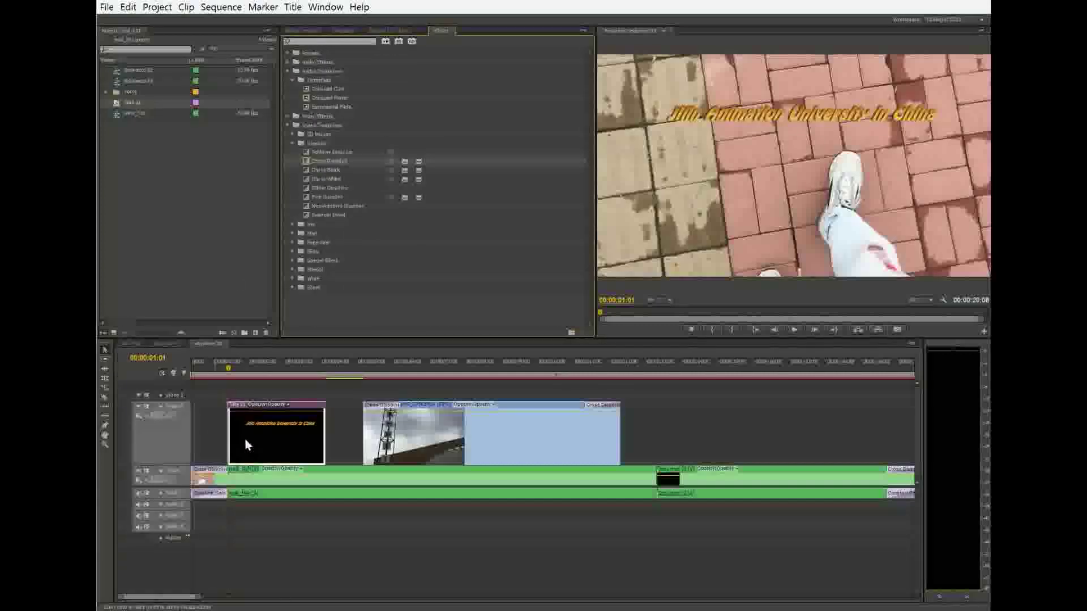
{"action": "left_click_drag", "start_coordinate": [248, 444], "coordinate": [244, 444]}
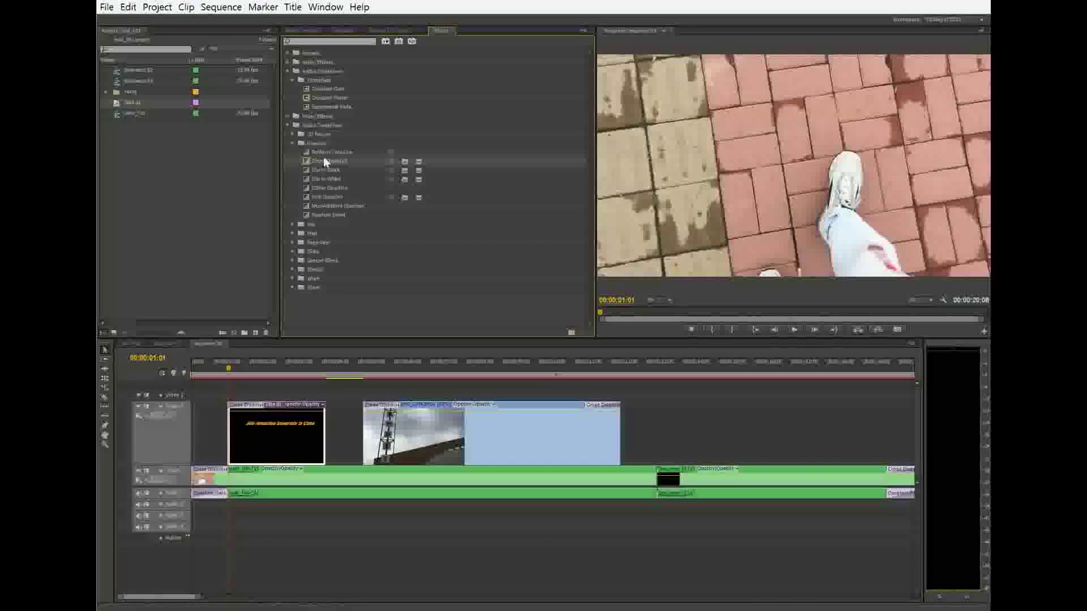
{"action": "left_click_drag", "start_coordinate": [306, 159], "coordinate": [320, 423]}
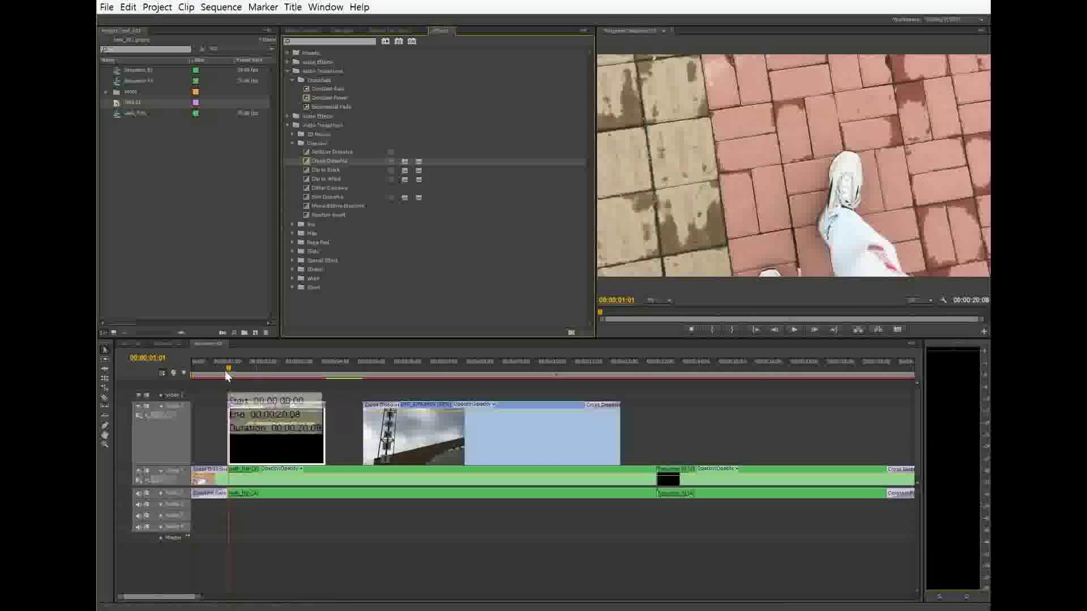
Step: Play the parent sequence from the beginning to preview the title dissolving in and out
{"action": "left_click_drag", "start_coordinate": [228, 370], "coordinate": [181, 369]}
{"action": "key", "text": "space"}
{"action": "key", "text": "space"}
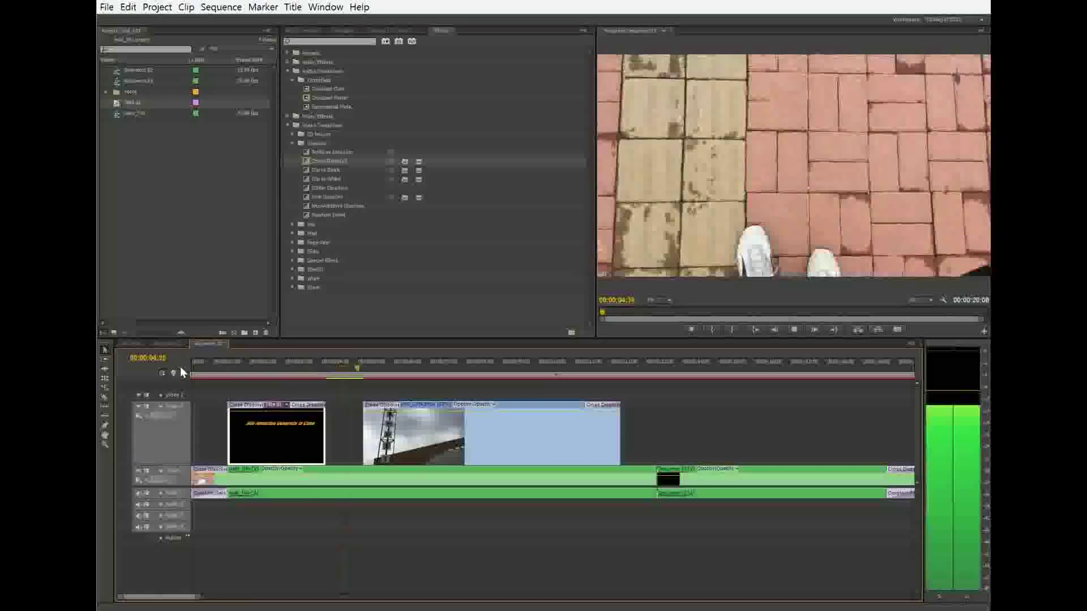
{"action": "key", "text": "space"}
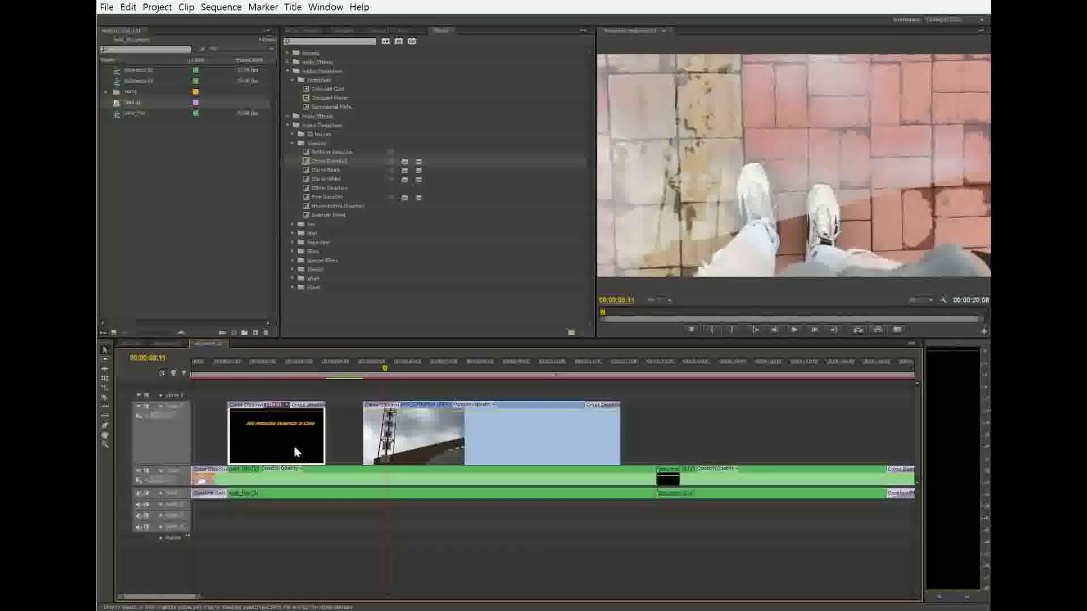
Step: Remove the Cross Dissolve transitions from both ends of the title clip
{"action": "mouse_move", "coordinate": [294, 446]}
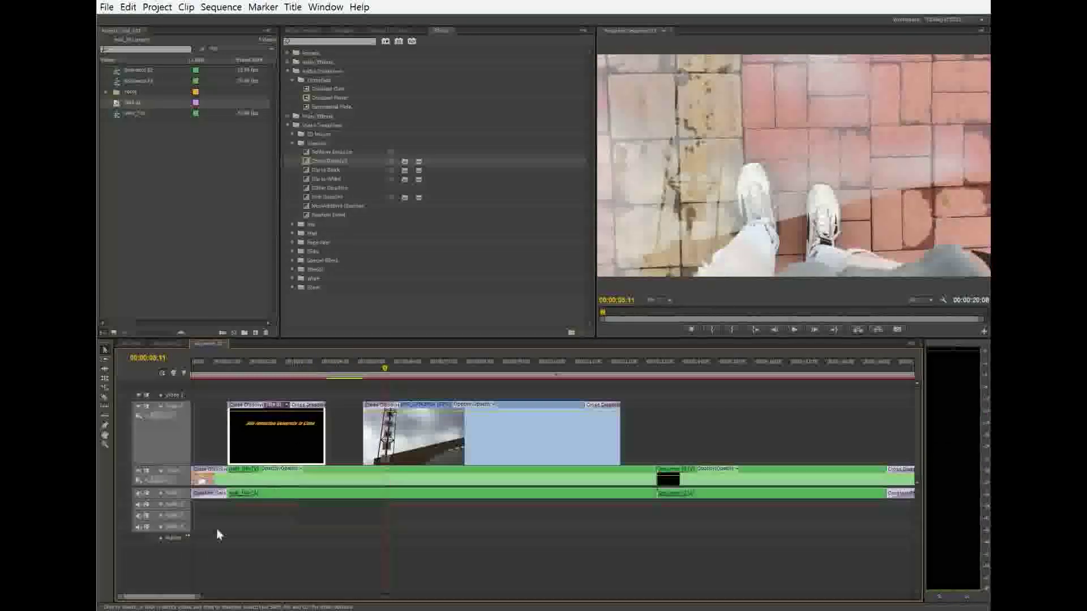
{"action": "left_click", "coordinate": [311, 404]}
{"action": "left_click", "coordinate": [253, 437]}
{"action": "left_click", "coordinate": [250, 405]}
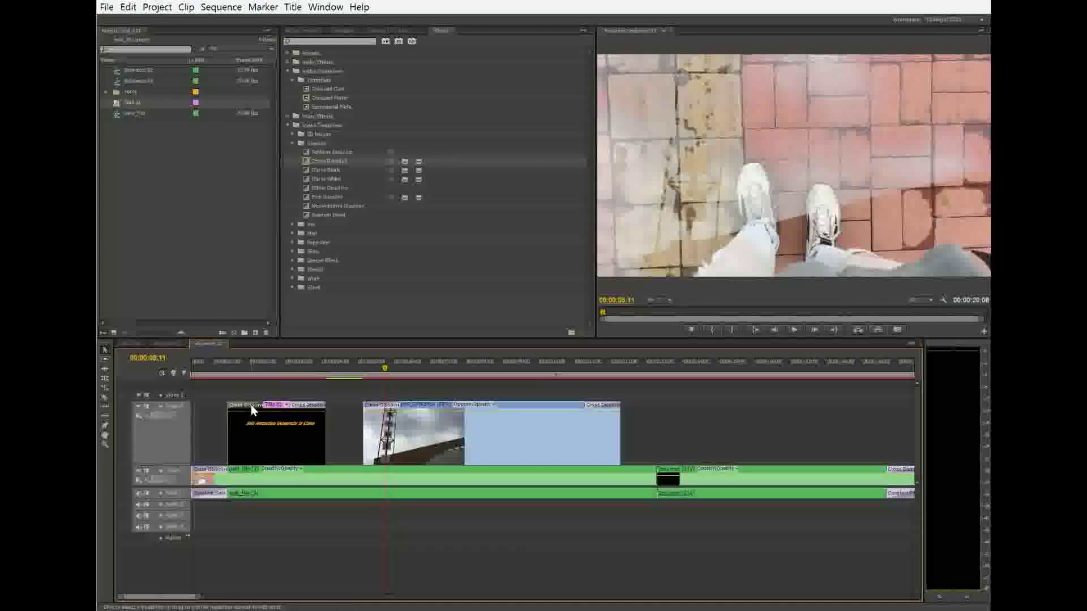
{"action": "key", "text": "Delete"}
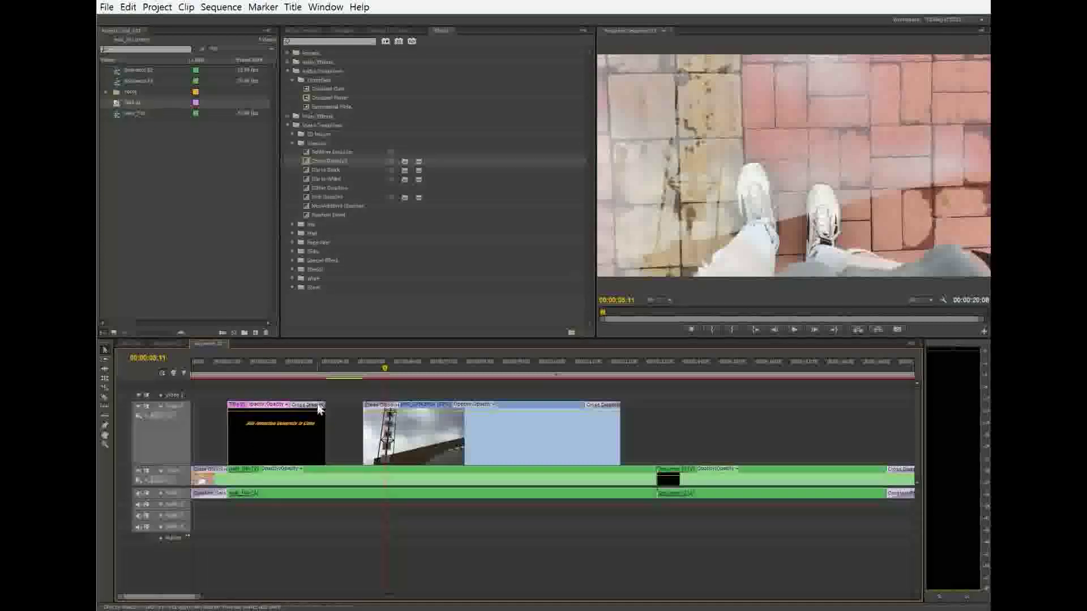
{"action": "left_click", "coordinate": [318, 406]}
{"action": "key", "text": "Delete"}
Step: Show the title clip's Motion properties with the playhead at 00:00:01:16 and set the program monitor zoom to 25%
{"action": "left_click", "coordinate": [289, 435]}
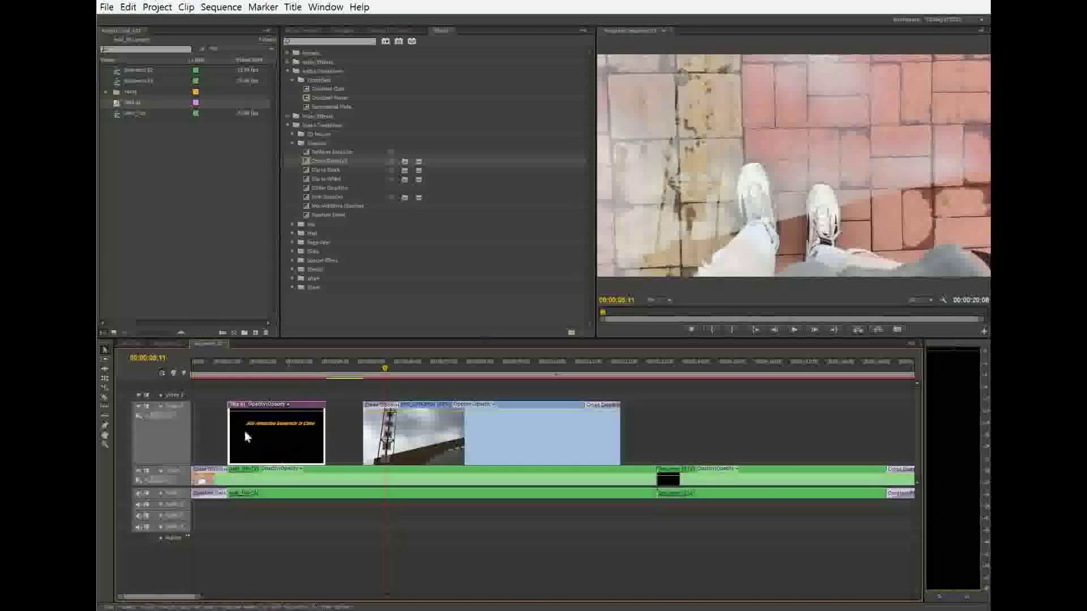
{"action": "left_click", "coordinate": [247, 368]}
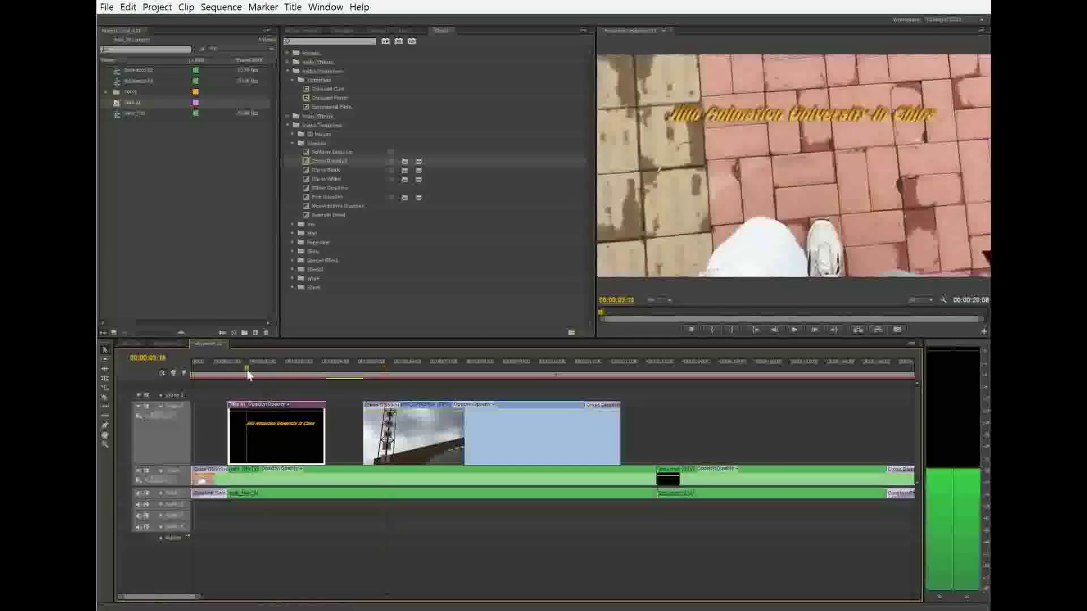
{"action": "left_click", "coordinate": [315, 30]}
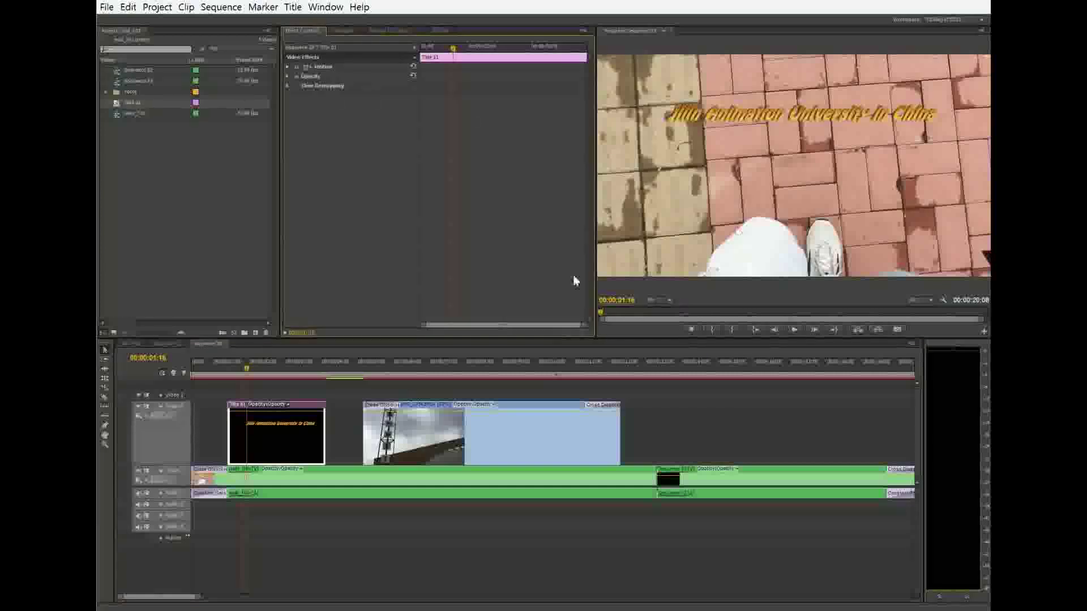
{"action": "left_click", "coordinate": [286, 66]}
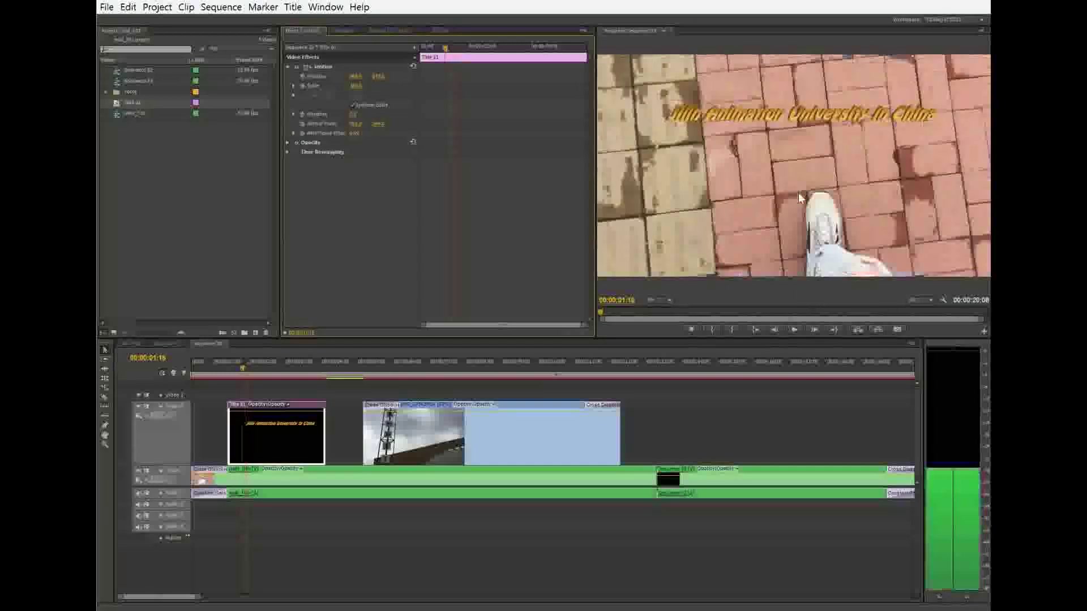
{"action": "left_click", "coordinate": [661, 300]}
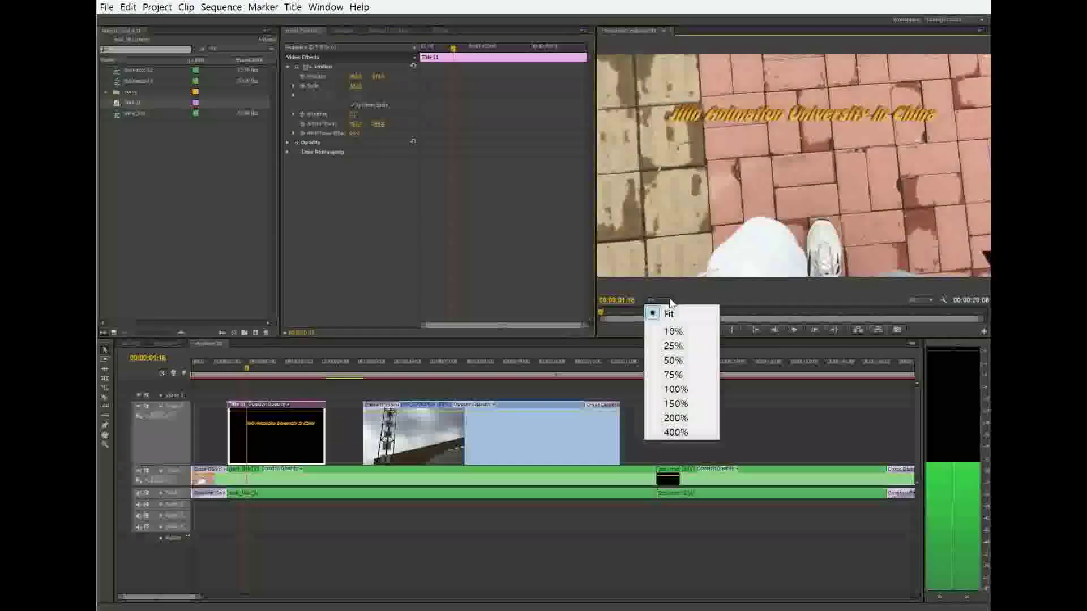
{"action": "left_click", "coordinate": [679, 376]}
{"action": "left_click", "coordinate": [670, 300]}
{"action": "left_click", "coordinate": [680, 347]}
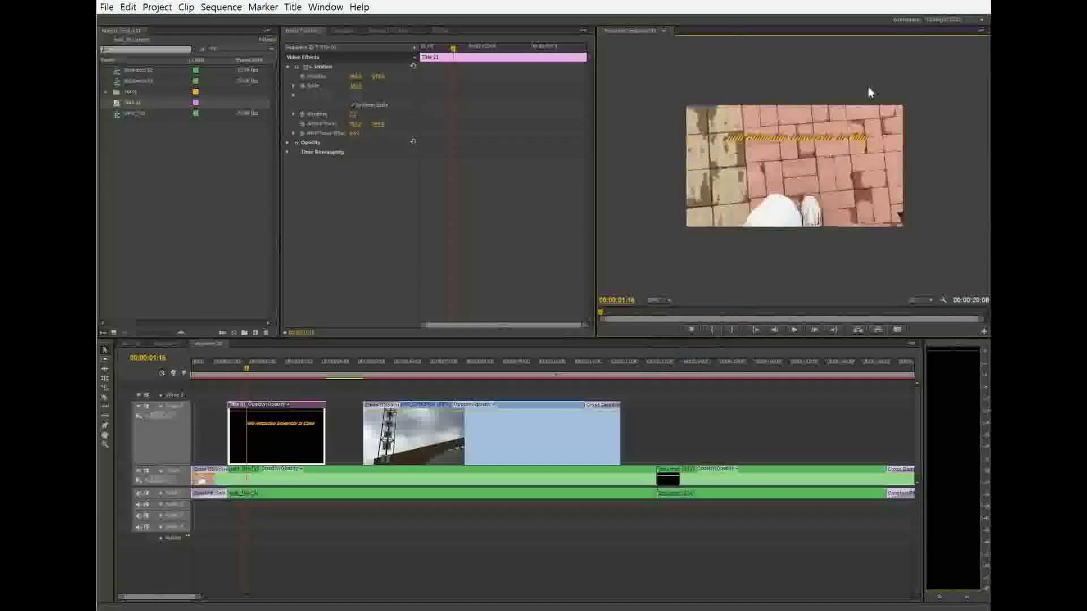
Step: Move the title up out of the frame and enable Position keyframing at the start of the title clip
{"action": "left_click", "coordinate": [306, 67]}
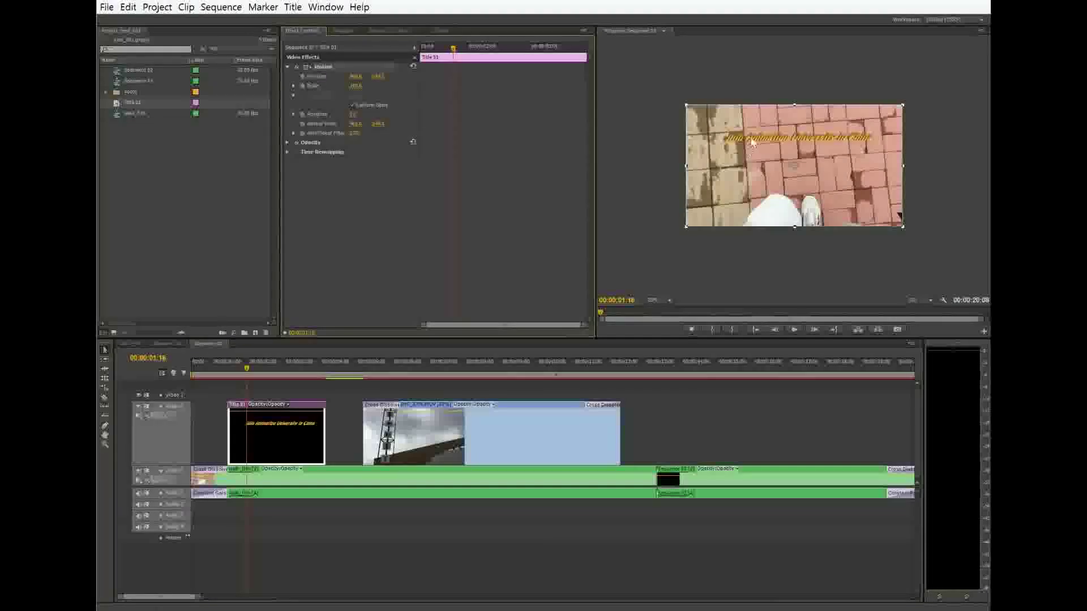
{"action": "left_click_drag", "start_coordinate": [751, 129], "coordinate": [752, 87]}
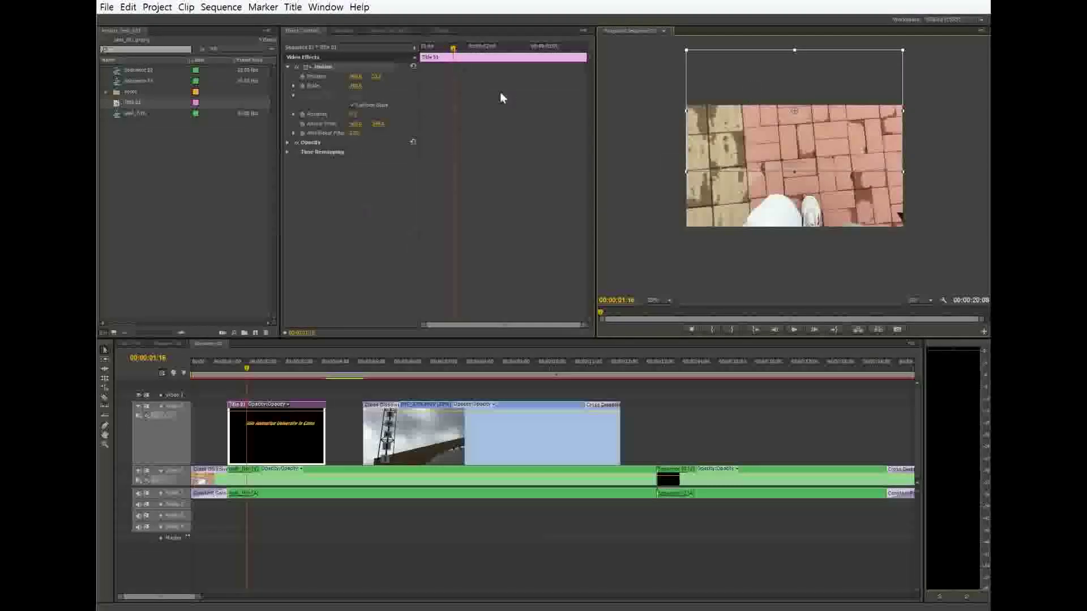
{"action": "left_click_drag", "start_coordinate": [247, 369], "coordinate": [230, 372]}
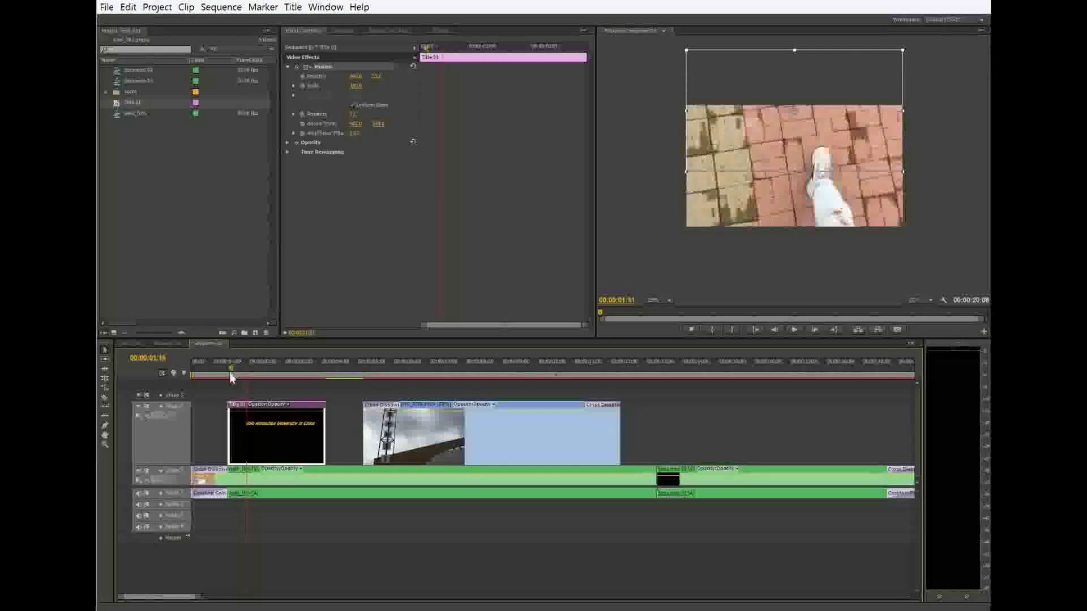
{"action": "left_click", "coordinate": [301, 76]}
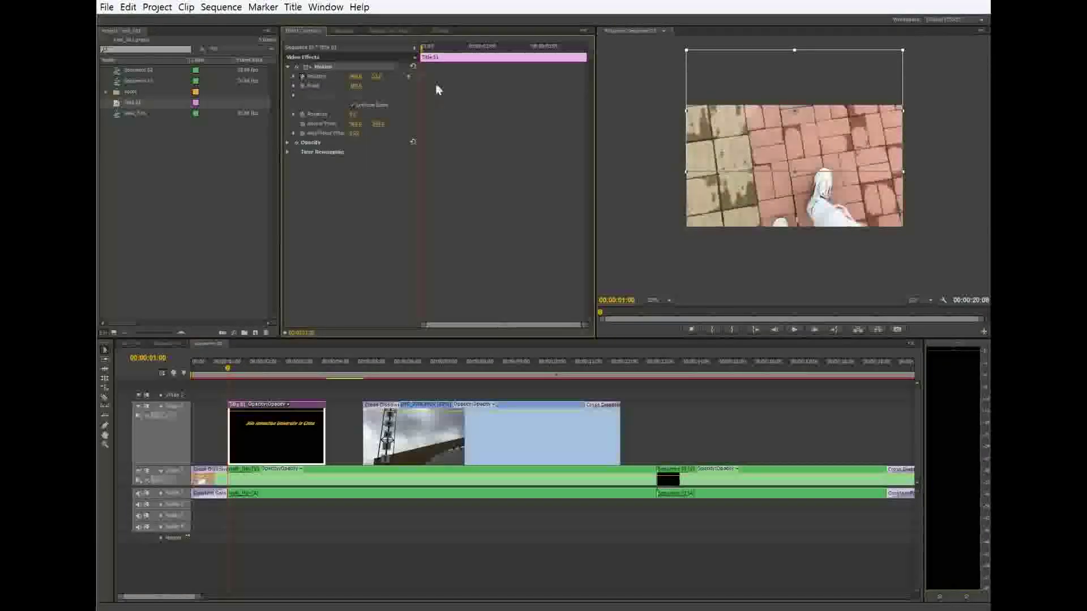
Step: Keyframe the title's Position at 00:00:02:19 by moving it down into the upper part of the frame, and preview the drop
{"action": "left_click_drag", "start_coordinate": [425, 50], "coordinate": [522, 69]}
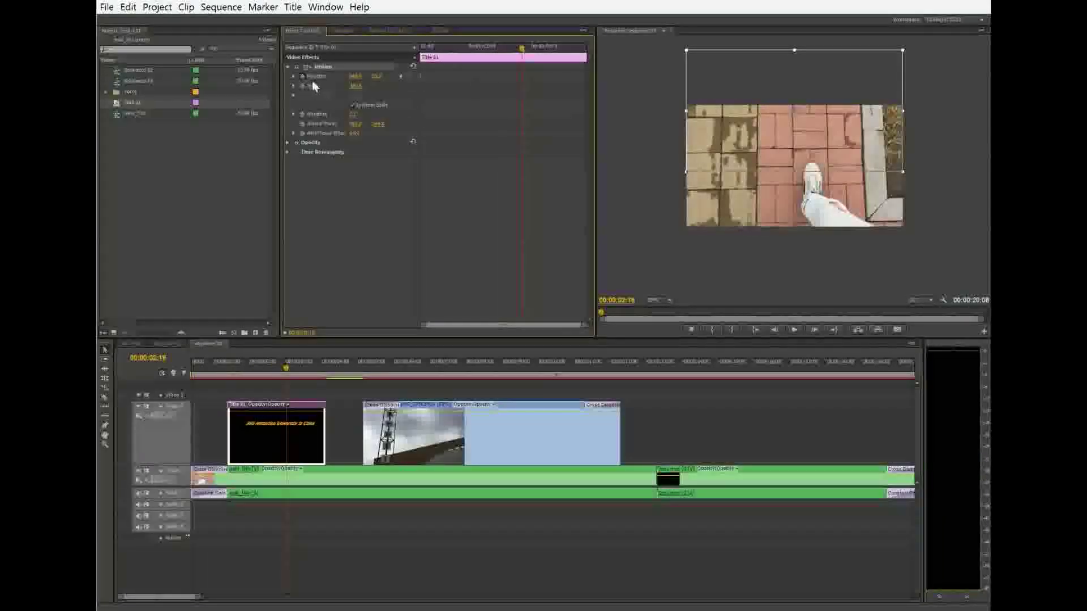
{"action": "left_click_drag", "start_coordinate": [733, 116], "coordinate": [786, 178]}
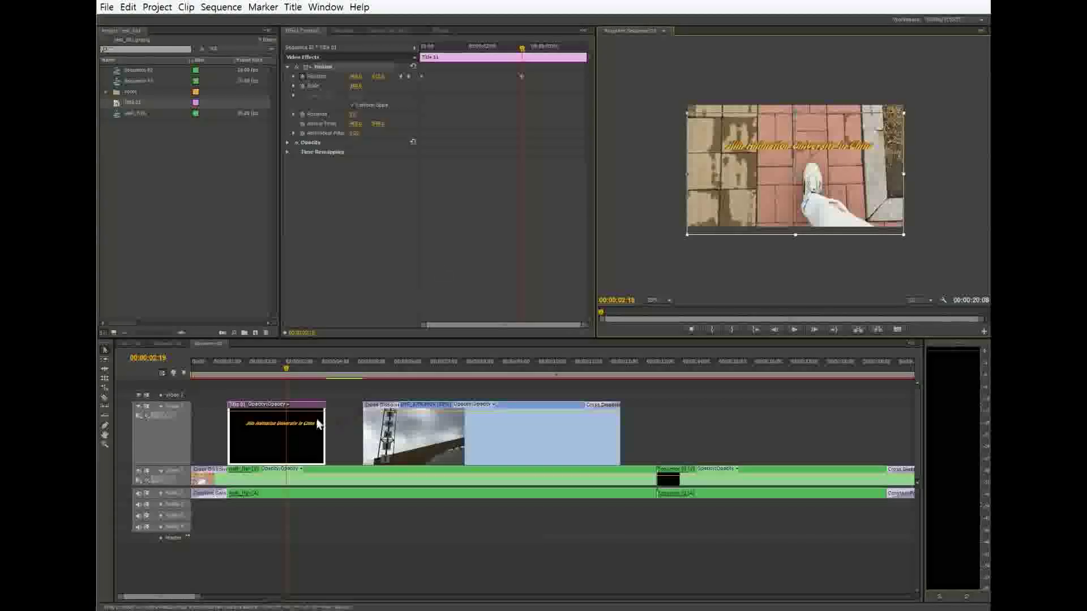
{"action": "left_click_drag", "start_coordinate": [280, 364], "coordinate": [259, 375]}
{"action": "key", "text": "space"}
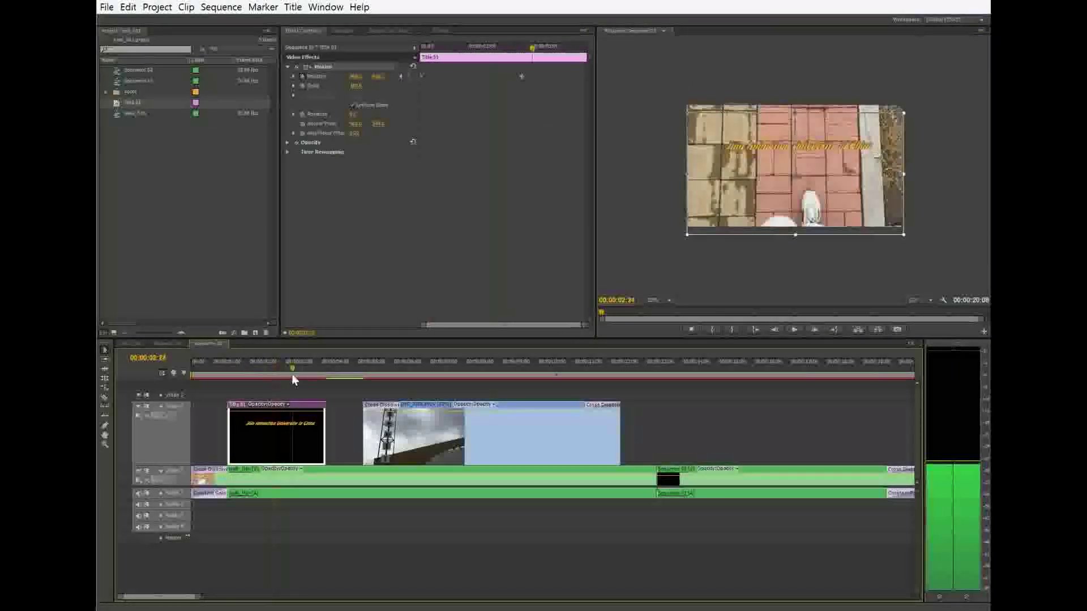
Step: Keyframe the title's Opacity to fade from 100% at 00:00:03:00 to 0% at the end of the title clip
{"action": "mouse_move", "coordinate": [280, 374]}
{"action": "left_mouse_down"}
{"action": "mouse_move", "coordinate": [233, 369]}
{"action": "mouse_move", "coordinate": [300, 378]}
{"action": "left_mouse_up"}
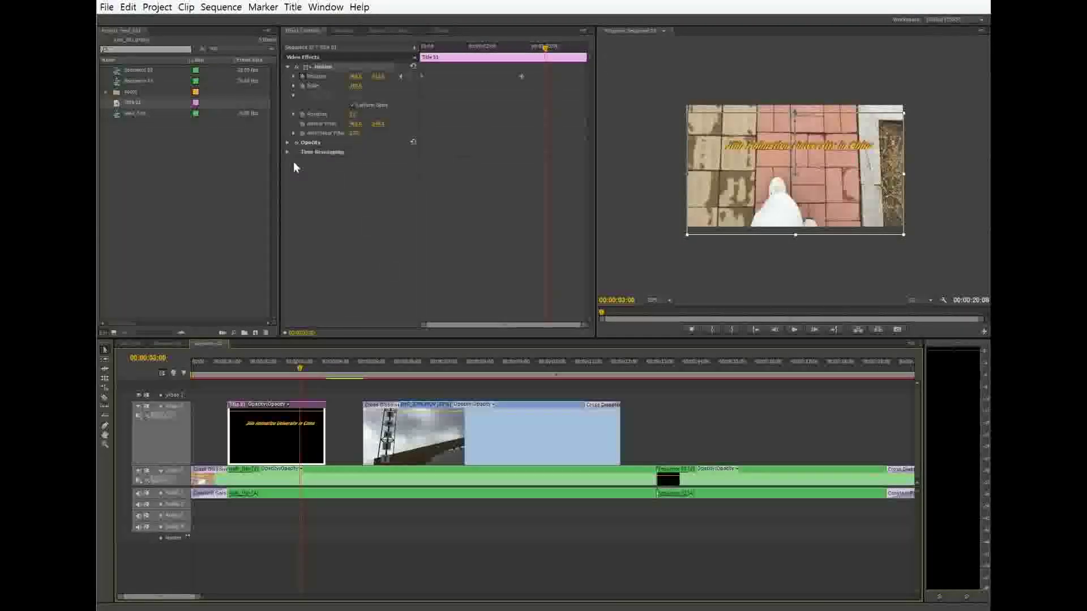
{"action": "left_click", "coordinate": [287, 142]}
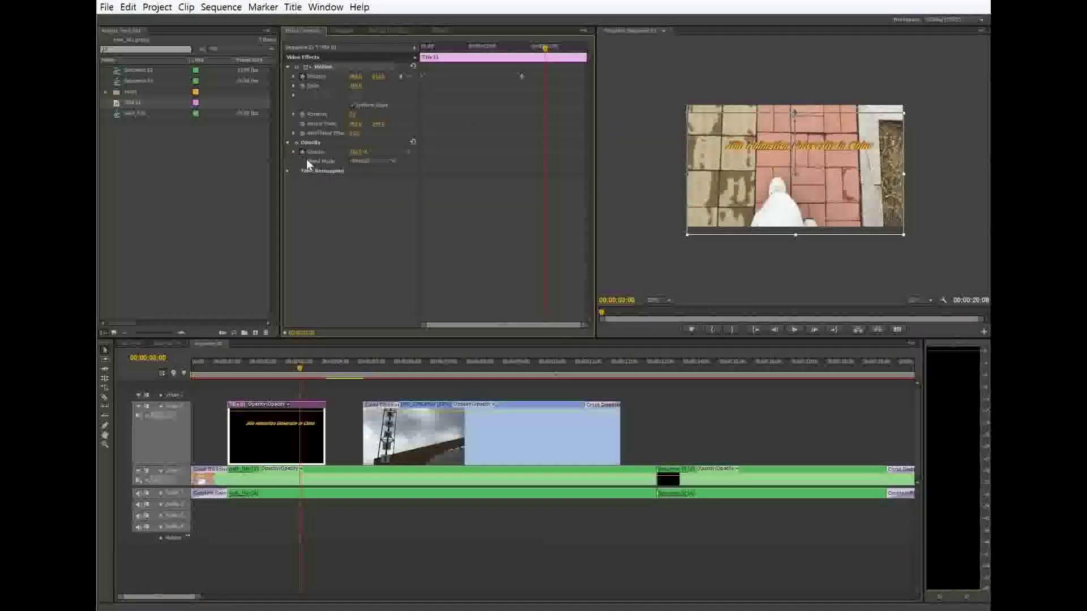
{"action": "left_click", "coordinate": [409, 152]}
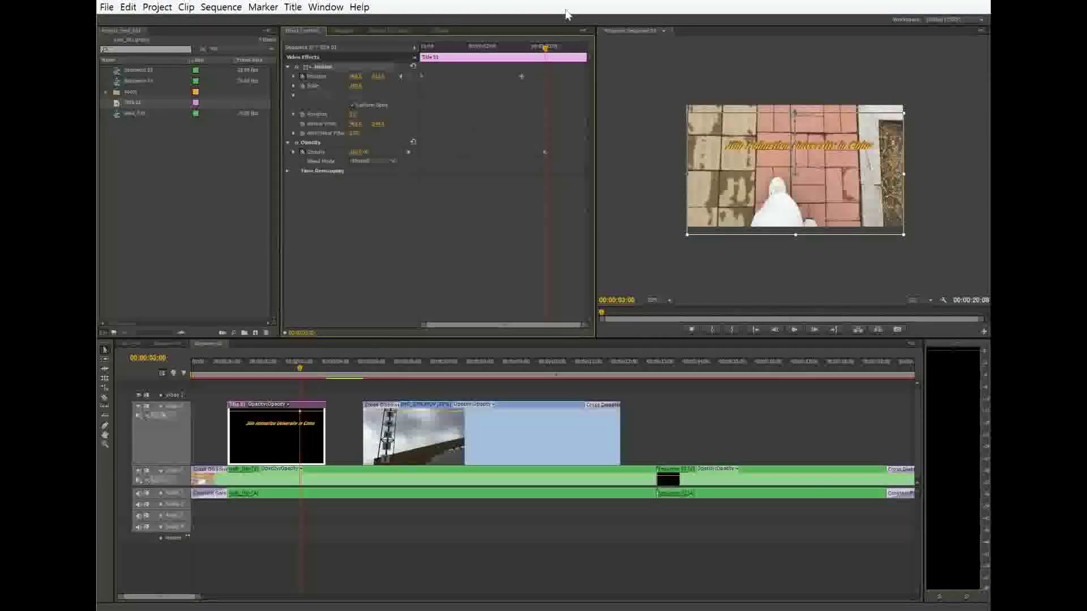
{"action": "left_click_drag", "start_coordinate": [547, 50], "coordinate": [585, 60]}
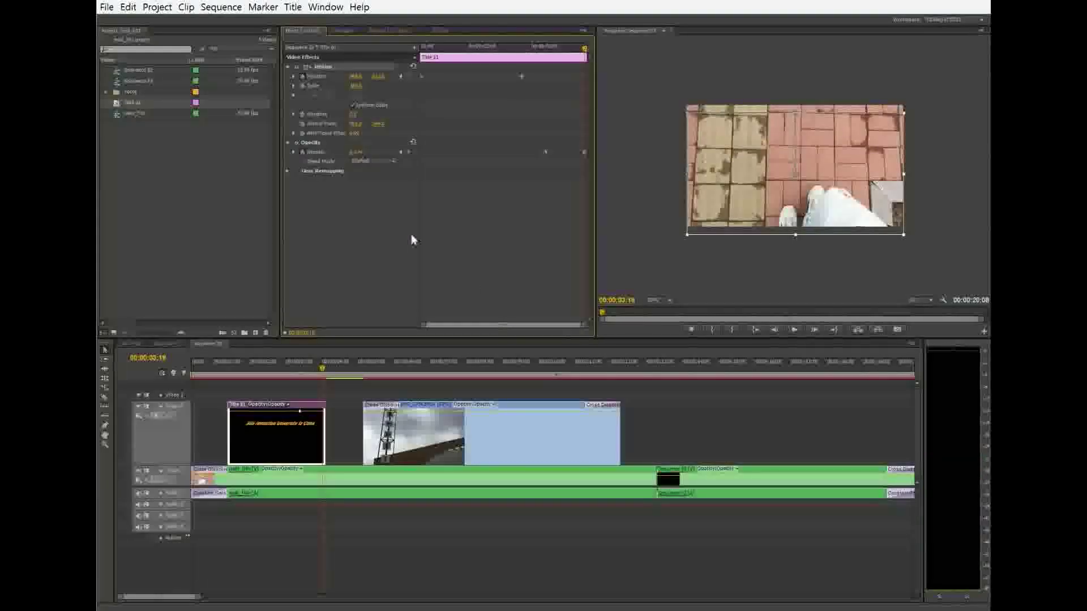
Step: Play the sequence from just before the title clip and scrub back through the title's drop to check the animation
{"action": "left_click_drag", "start_coordinate": [226, 373], "coordinate": [217, 365]}
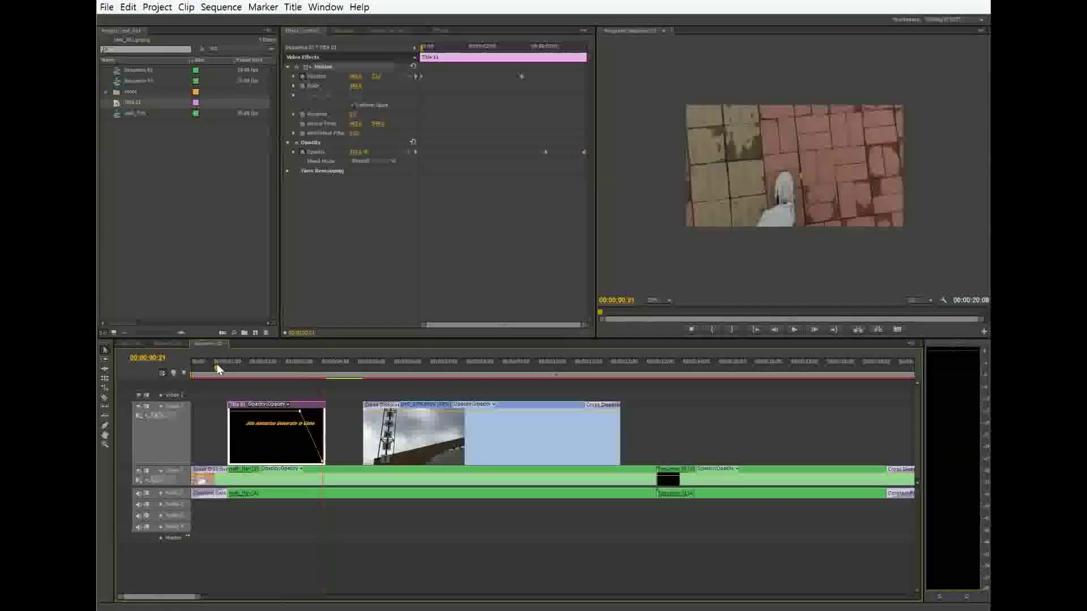
{"action": "left_click", "coordinate": [794, 329]}
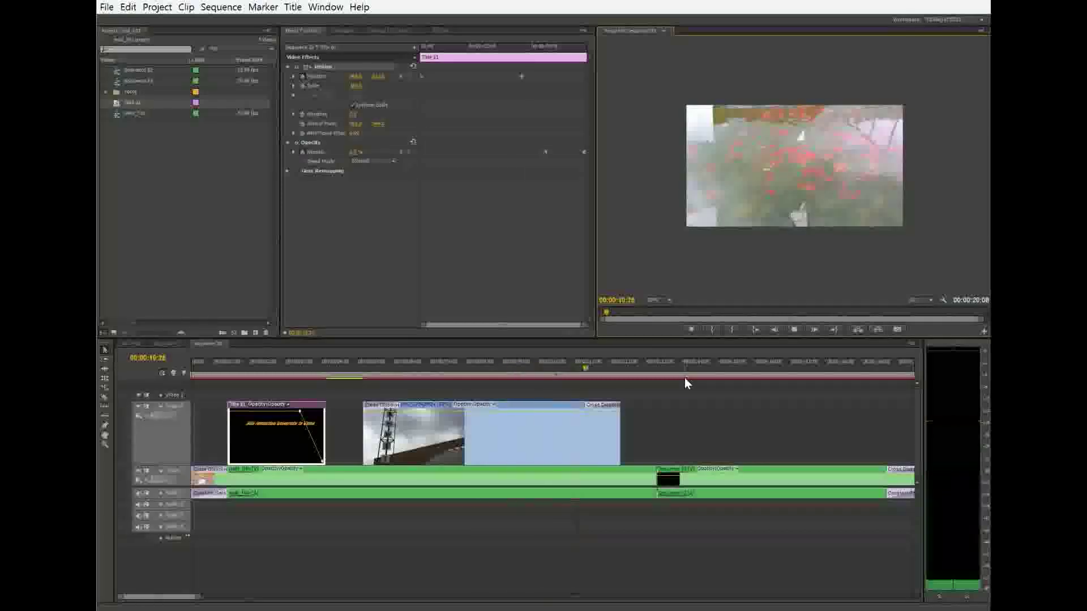
{"action": "mouse_move", "coordinate": [243, 367]}
{"action": "left_mouse_down"}
{"action": "mouse_move", "coordinate": [233, 367]}
{"action": "mouse_move", "coordinate": [263, 367]}
{"action": "left_mouse_up"}
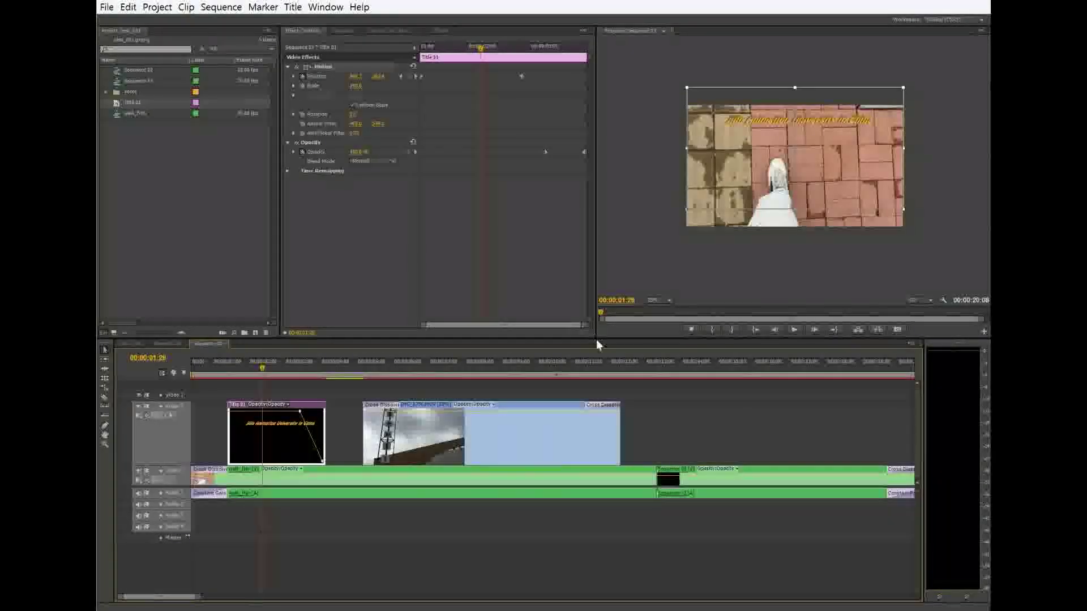
Step: Widen the program monitor and set its zoom level to Fit
{"action": "left_click_drag", "start_coordinate": [595, 338], "coordinate": [474, 341]}
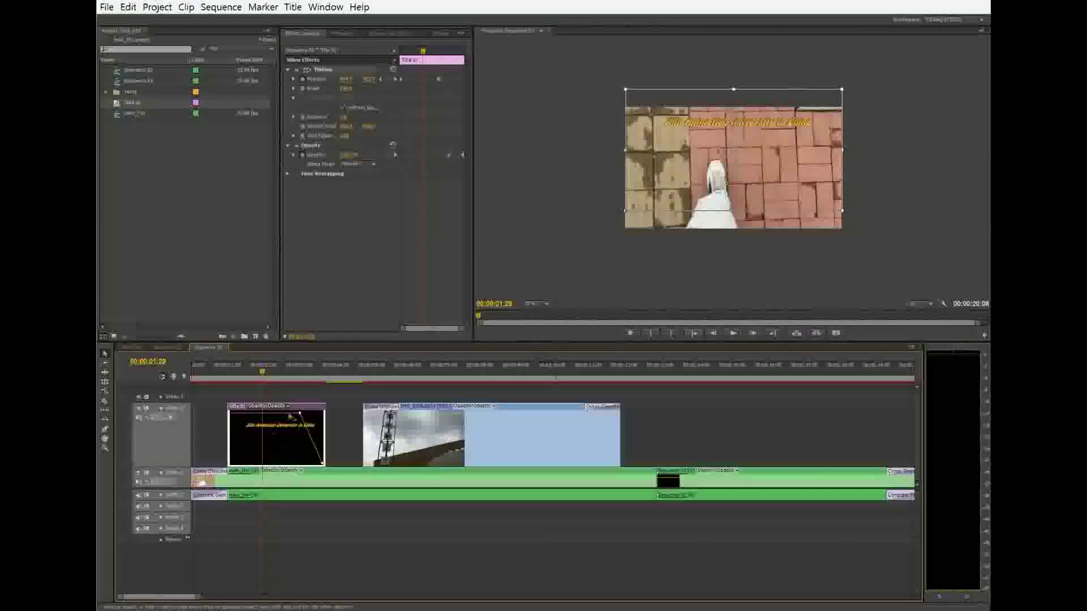
{"action": "left_click", "coordinate": [544, 306]}
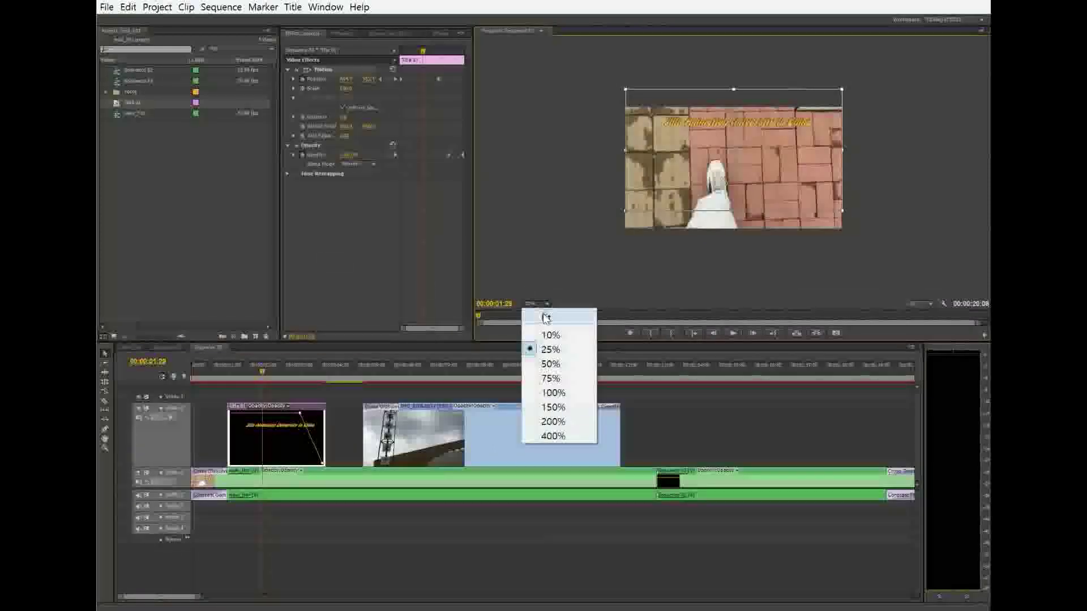
{"action": "left_click", "coordinate": [544, 316]}
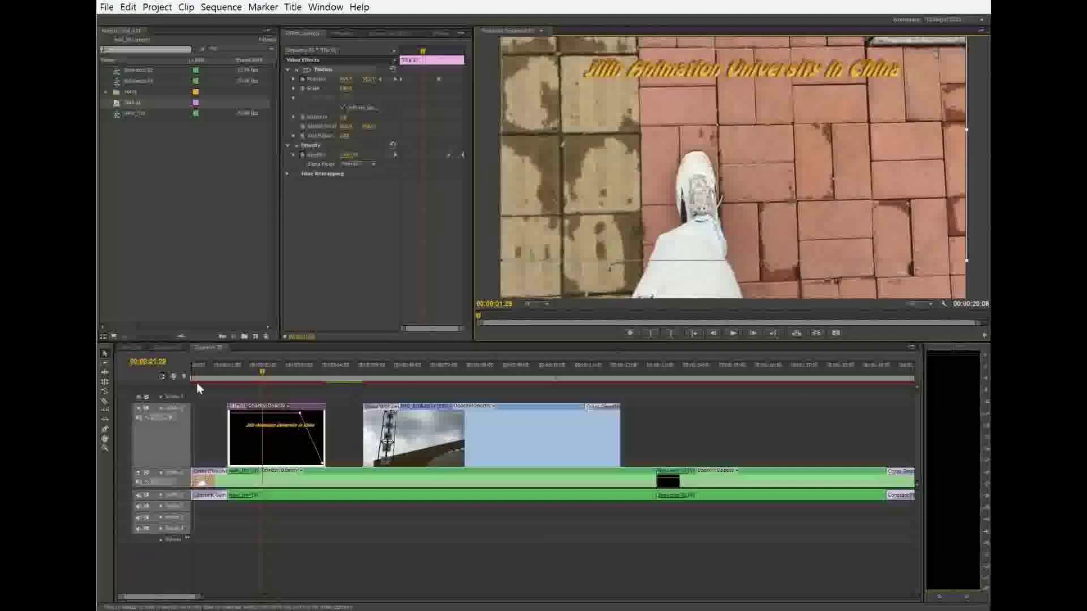
Step: Play the sequence from near its start in the enlarged monitor to preview the title's drop-in and fade-out
{"action": "left_click_drag", "start_coordinate": [219, 369], "coordinate": [202, 365]}
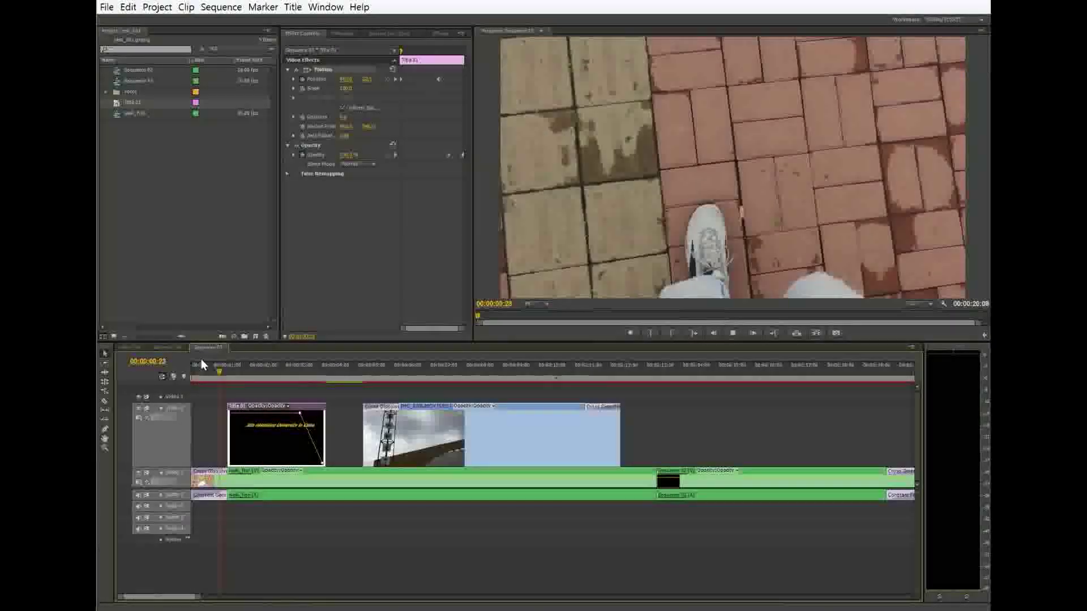
{"action": "key", "text": "space"}
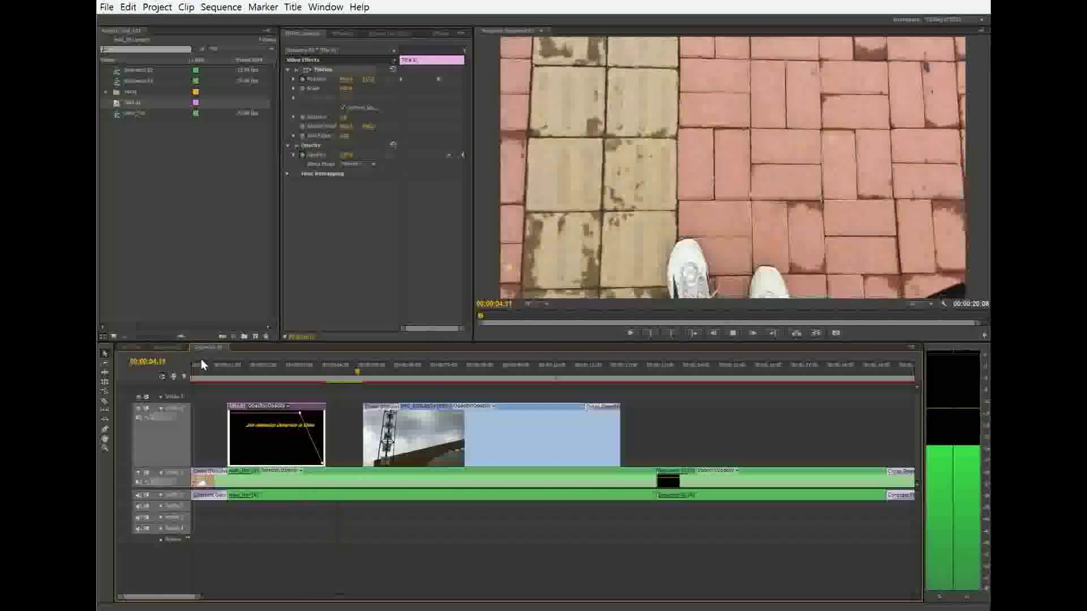
{"action": "key", "text": "space"}
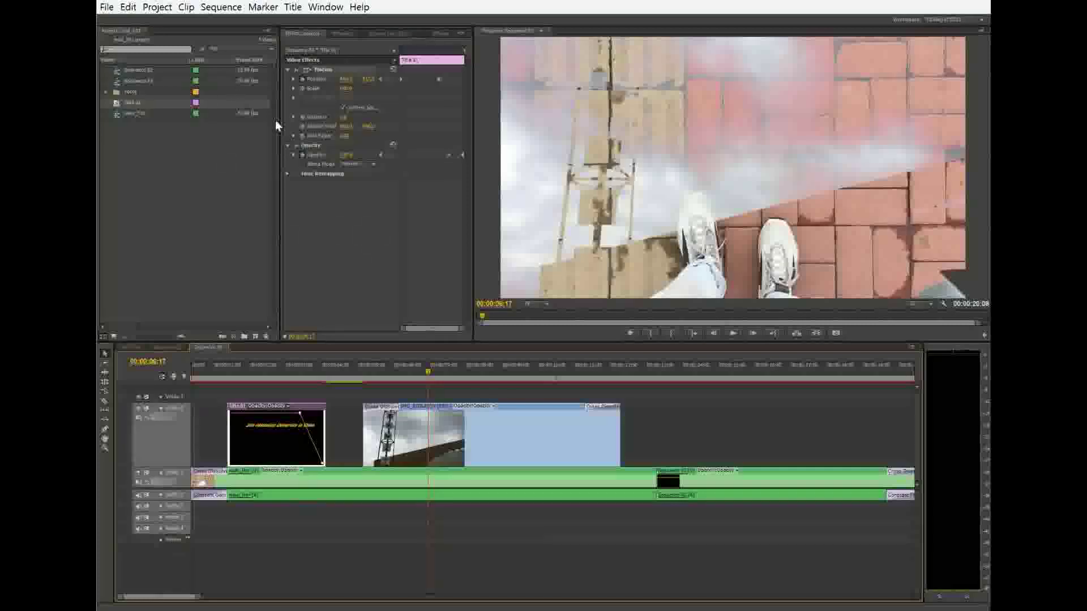
Step: Create a new title with the default video settings and name
{"action": "left_click", "coordinate": [106, 8]}
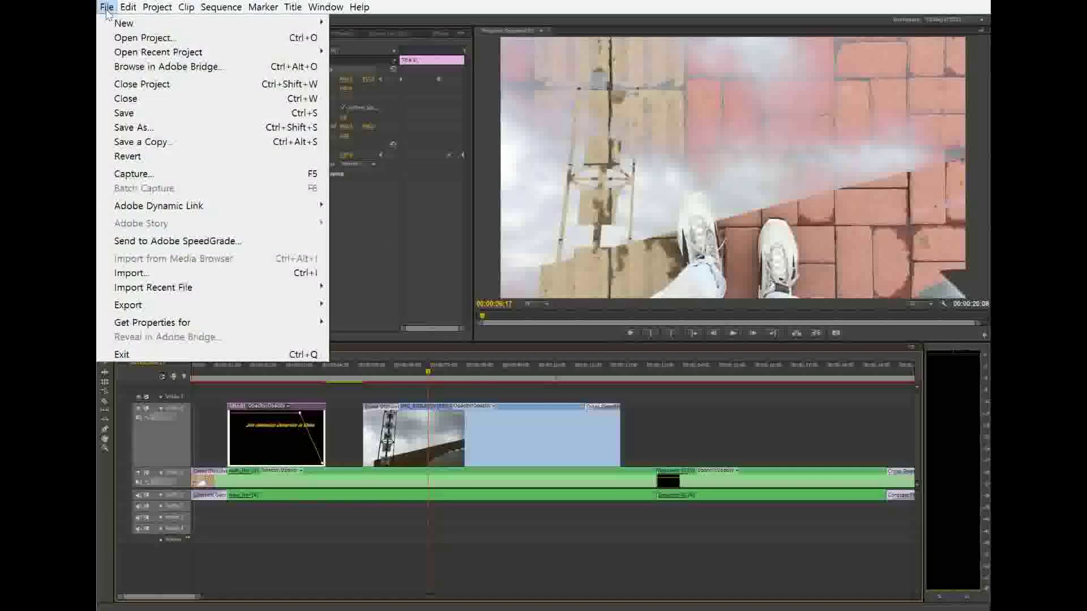
{"action": "mouse_move", "coordinate": [129, 22]}
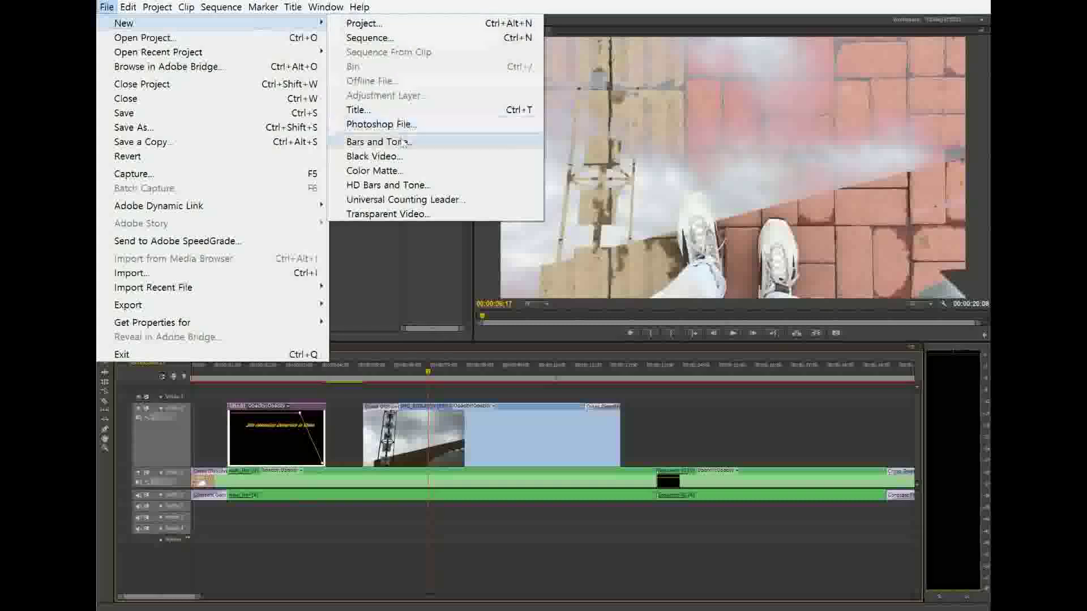
{"action": "left_click", "coordinate": [411, 115]}
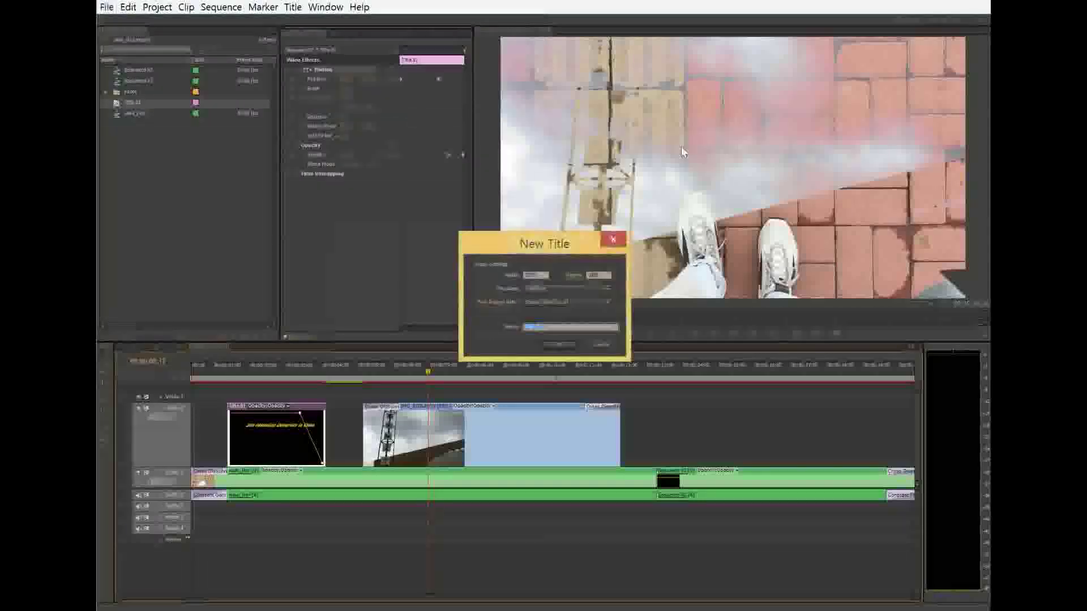
{"action": "left_click", "coordinate": [560, 348]}
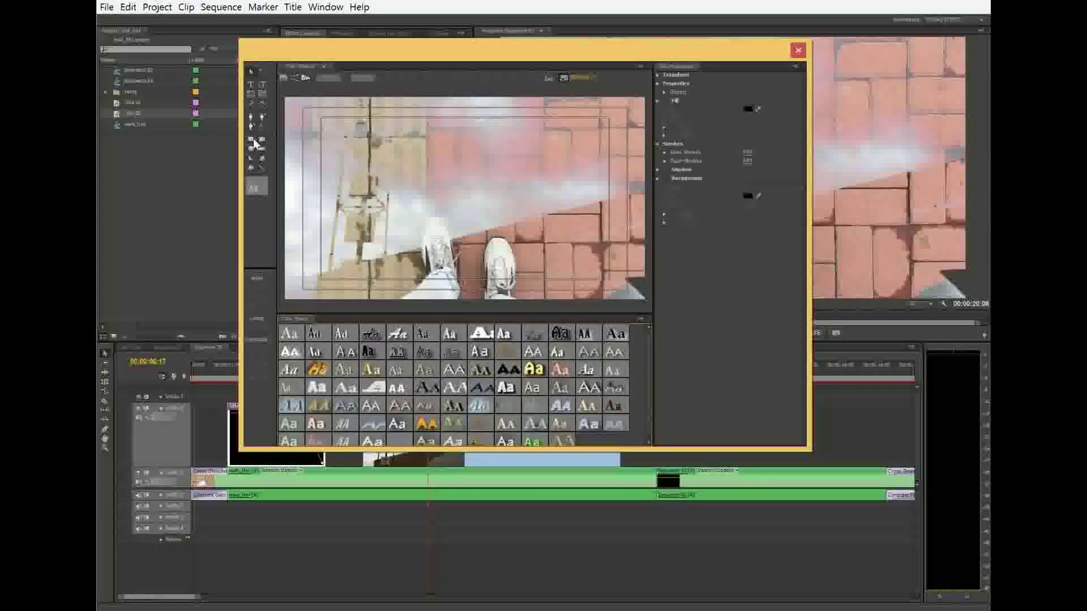
Step: Draw a large white ellipse in the title, move it to the frame's upper-right area and shrink it to roughly half the frame width
{"action": "left_click", "coordinate": [251, 169]}
{"action": "left_click_drag", "start_coordinate": [302, 139], "coordinate": [572, 247]}
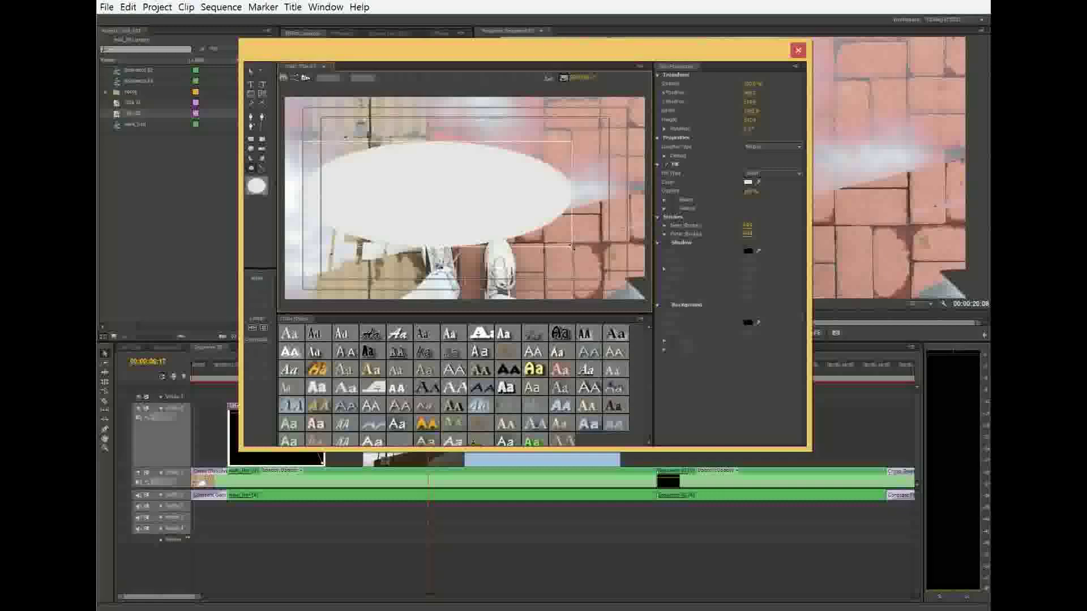
{"action": "left_click", "coordinate": [252, 75]}
{"action": "left_click_drag", "start_coordinate": [410, 185], "coordinate": [507, 165]}
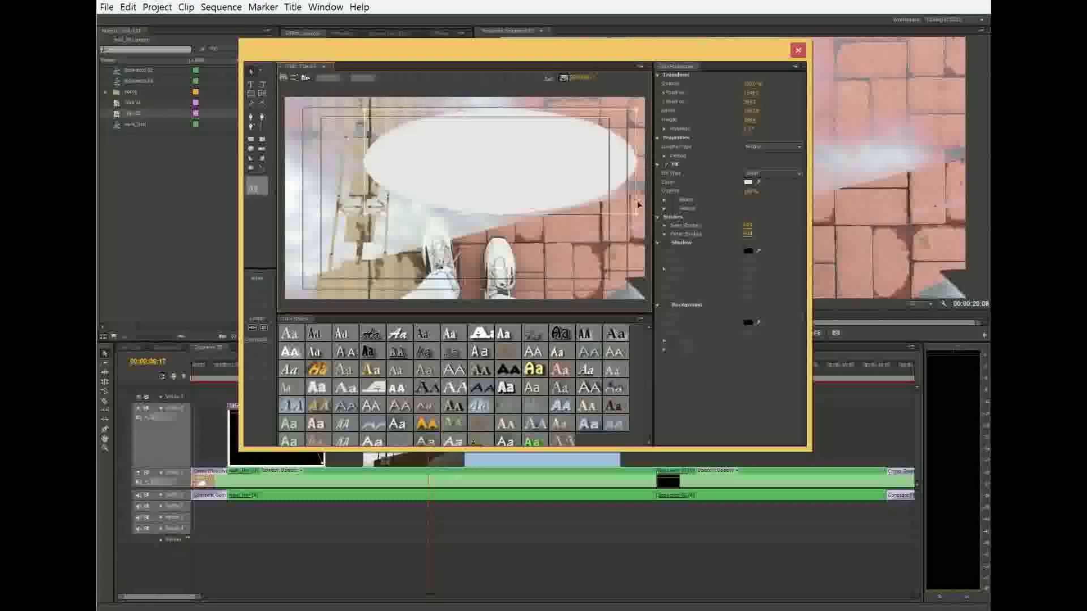
{"action": "left_click_drag", "start_coordinate": [634, 215], "coordinate": [575, 141]}
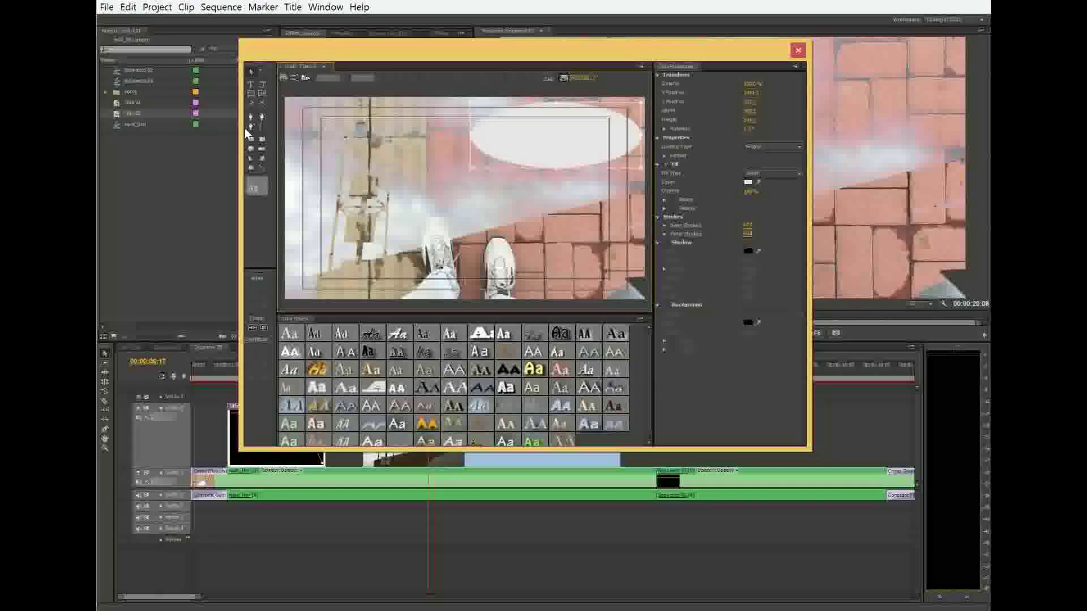
Step: Try to draw a pointed speech-bubble tail under the white ellipse with the Pen tool
{"action": "left_click", "coordinate": [264, 146]}
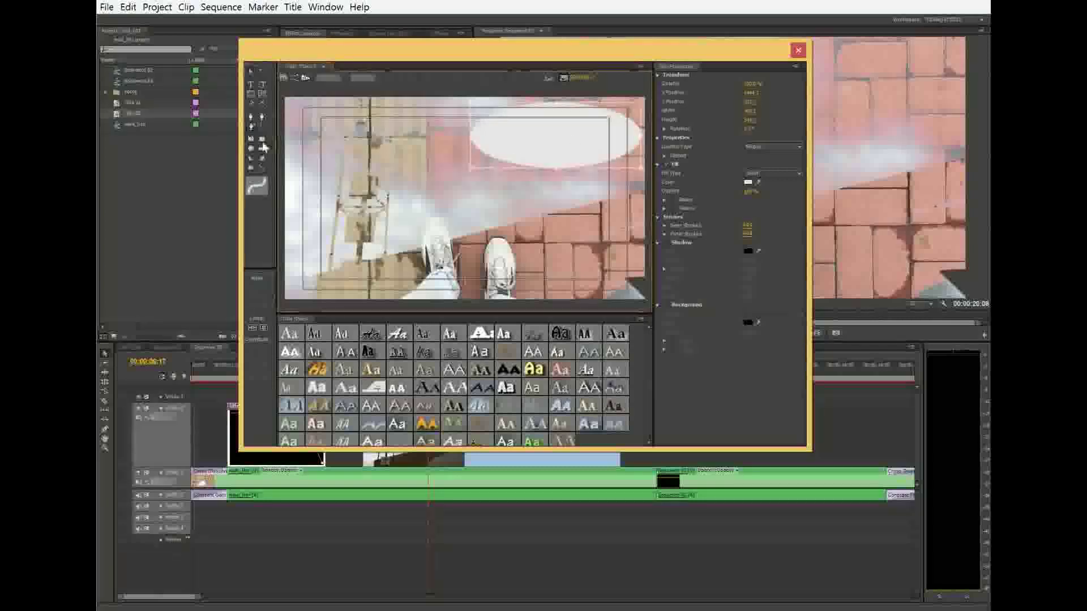
{"action": "left_click", "coordinate": [502, 162]}
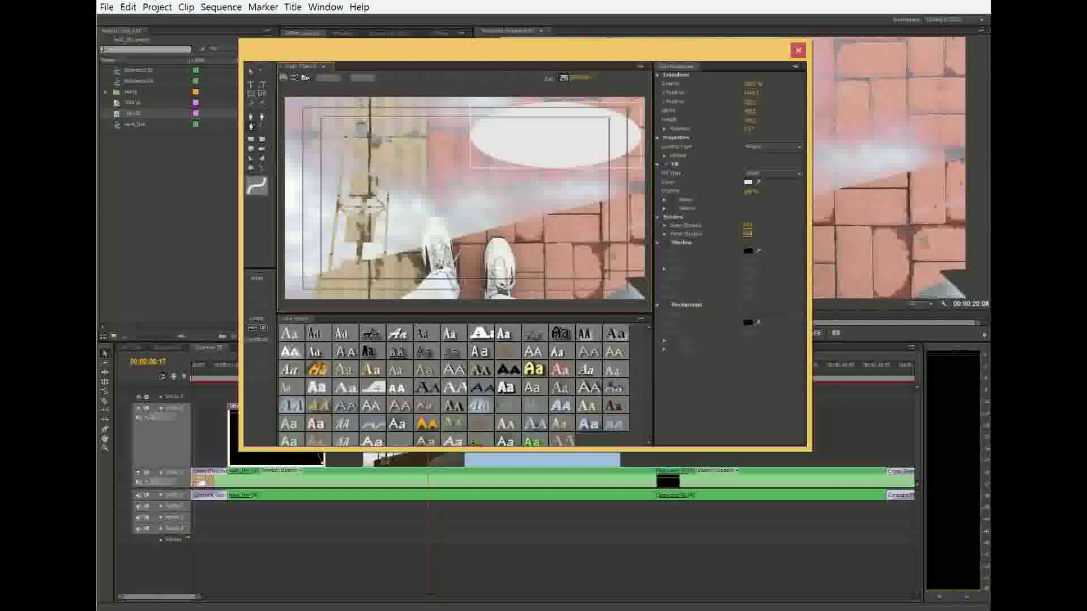
{"action": "left_click", "coordinate": [511, 161]}
{"action": "left_click", "coordinate": [492, 182]}
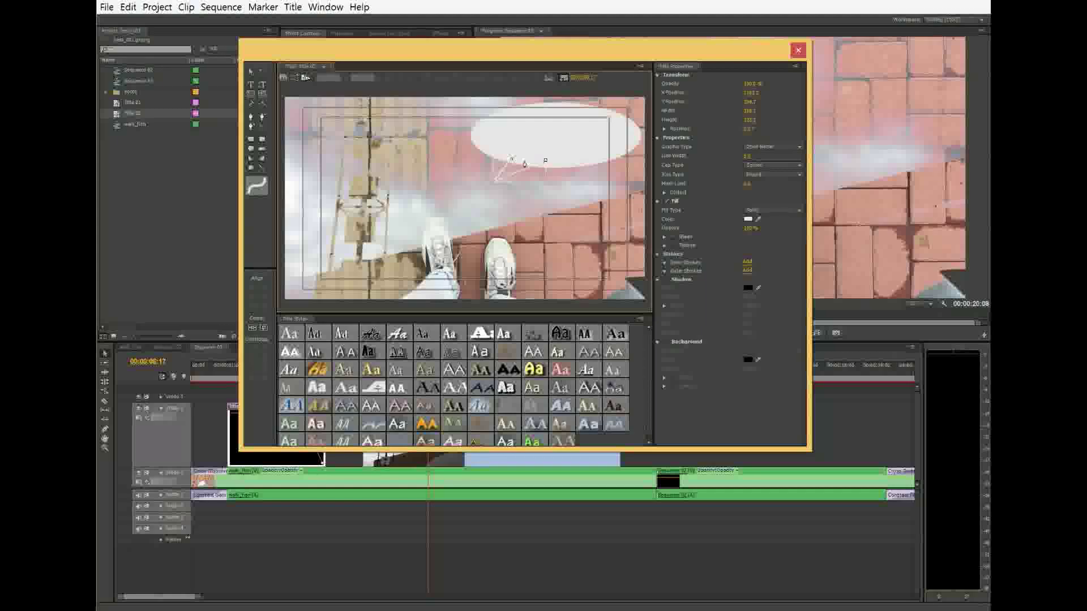
{"action": "left_click", "coordinate": [511, 161]}
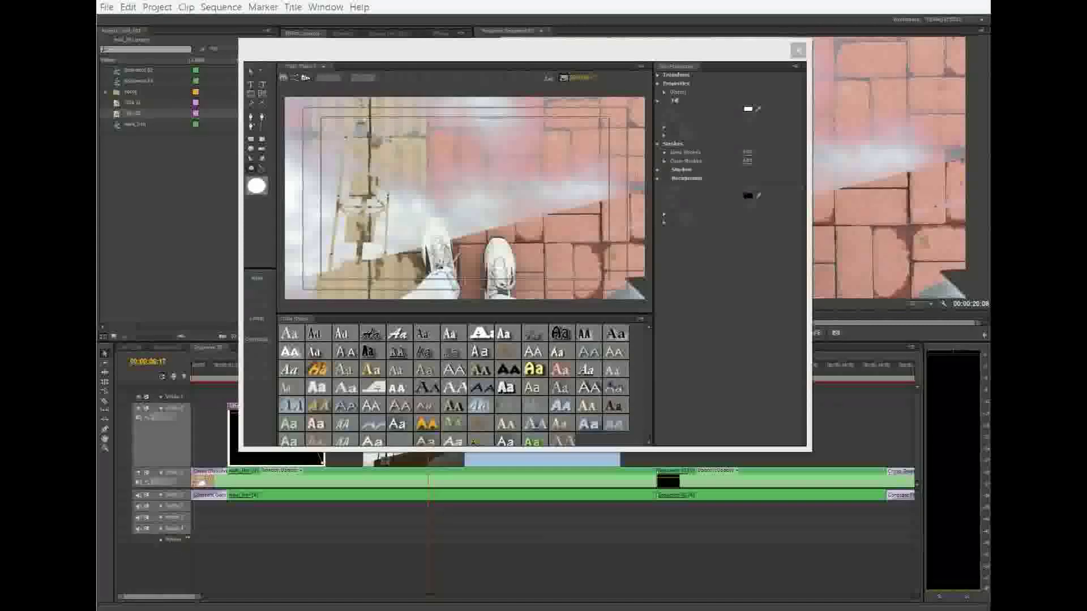
Step: Draw a white ellipse as a speech bubble in the frame's upper-right area and a small white wedge beneath it
{"action": "left_click", "coordinate": [259, 151]}
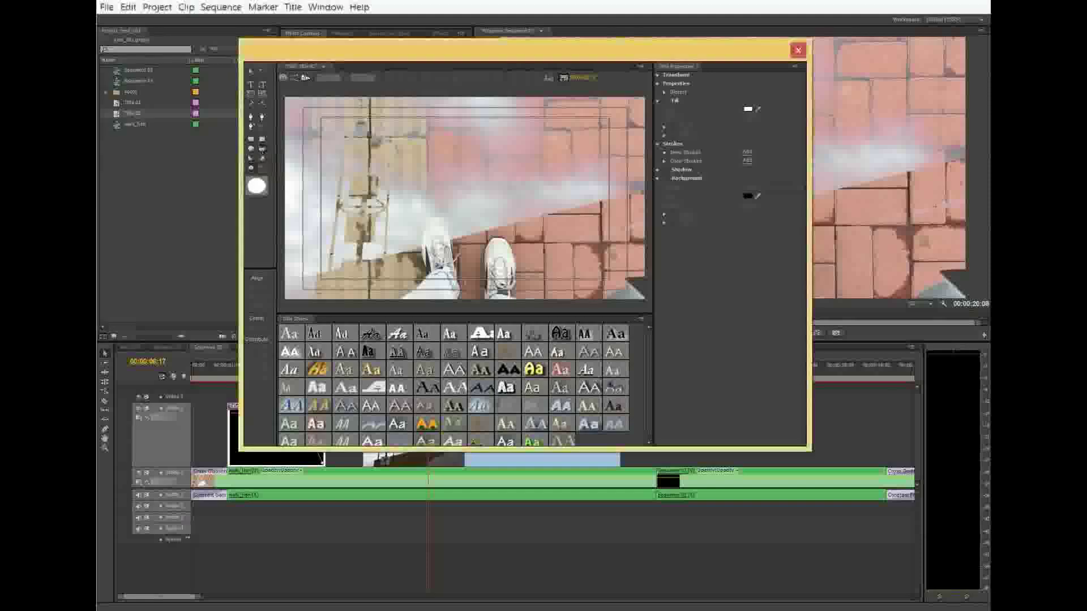
{"action": "left_click_drag", "start_coordinate": [456, 120], "coordinate": [628, 215]}
{"action": "left_click", "coordinate": [251, 160]}
{"action": "left_click_drag", "start_coordinate": [483, 225], "coordinate": [541, 212]}
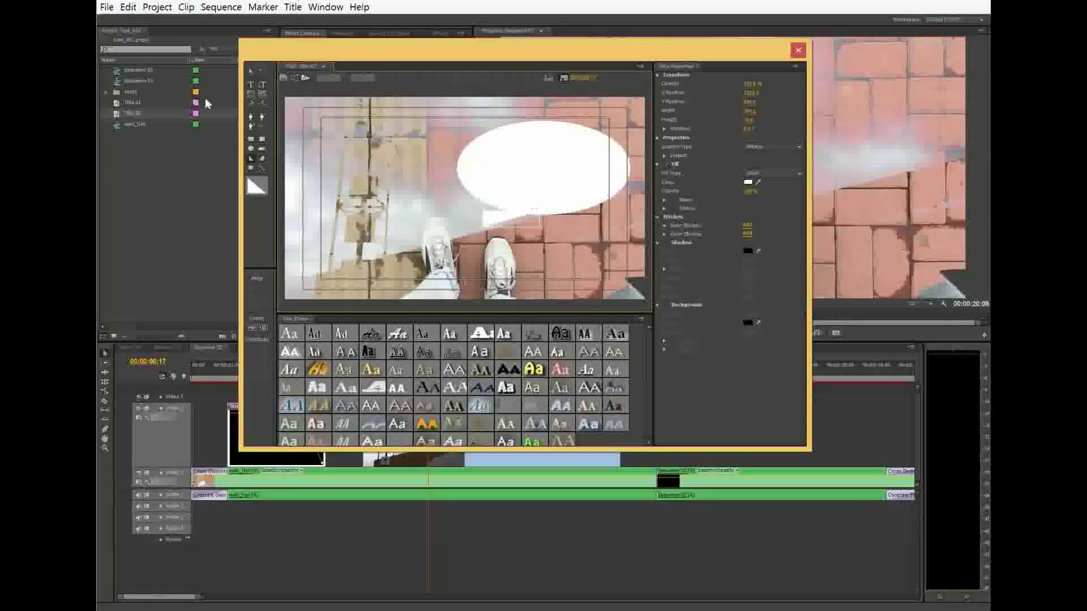
Step: Rotate the wedge to point down and away from the ellipse, and attach it to the ellipse's lower-left edge as the tail
{"action": "left_click", "coordinate": [263, 74]}
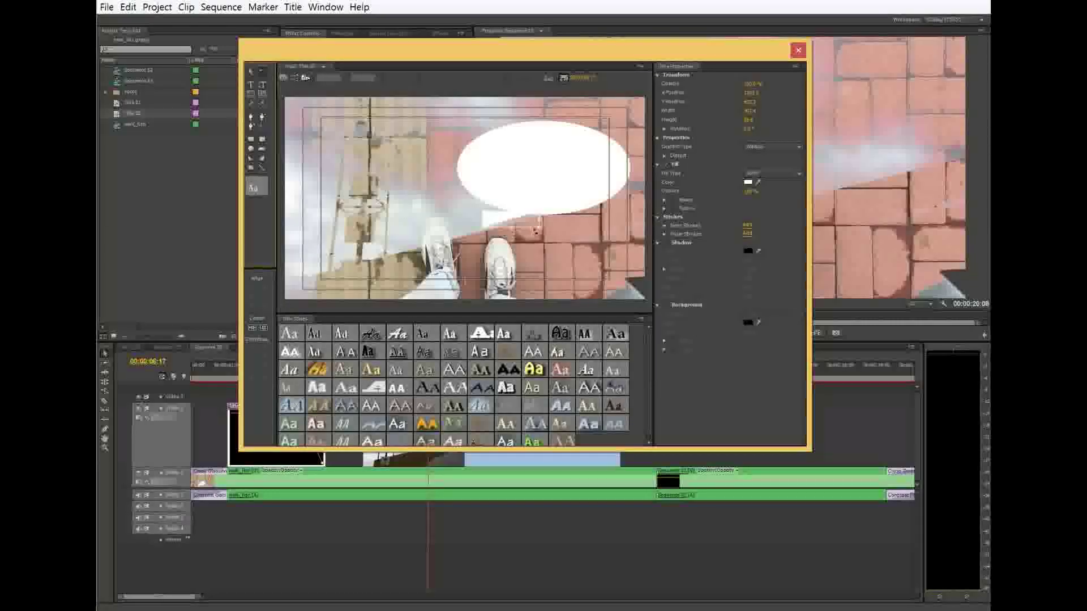
{"action": "left_click_drag", "start_coordinate": [548, 231], "coordinate": [532, 226]}
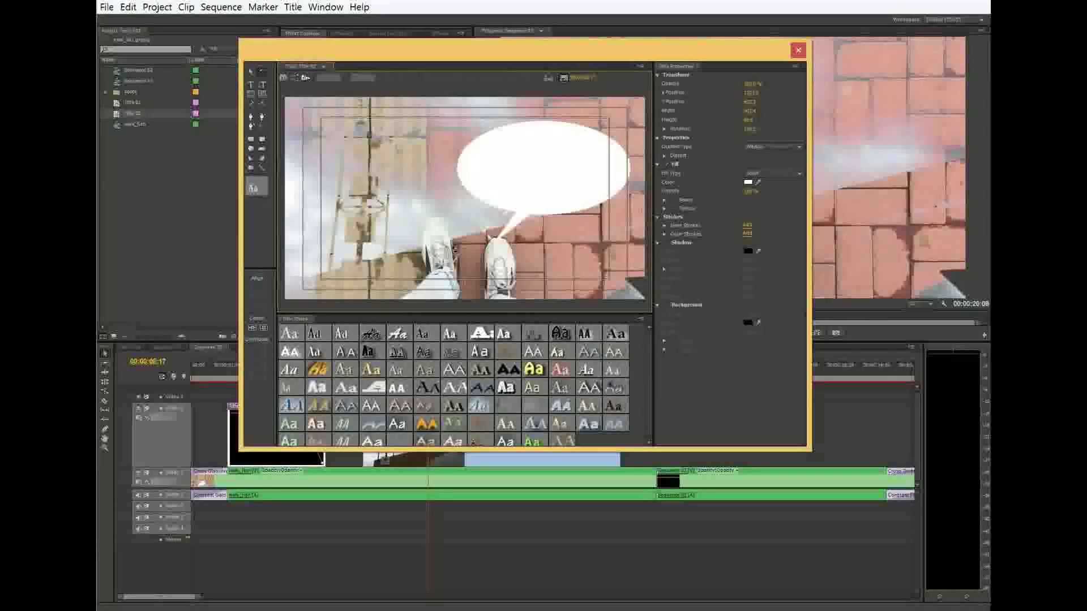
{"action": "left_click", "coordinate": [253, 74]}
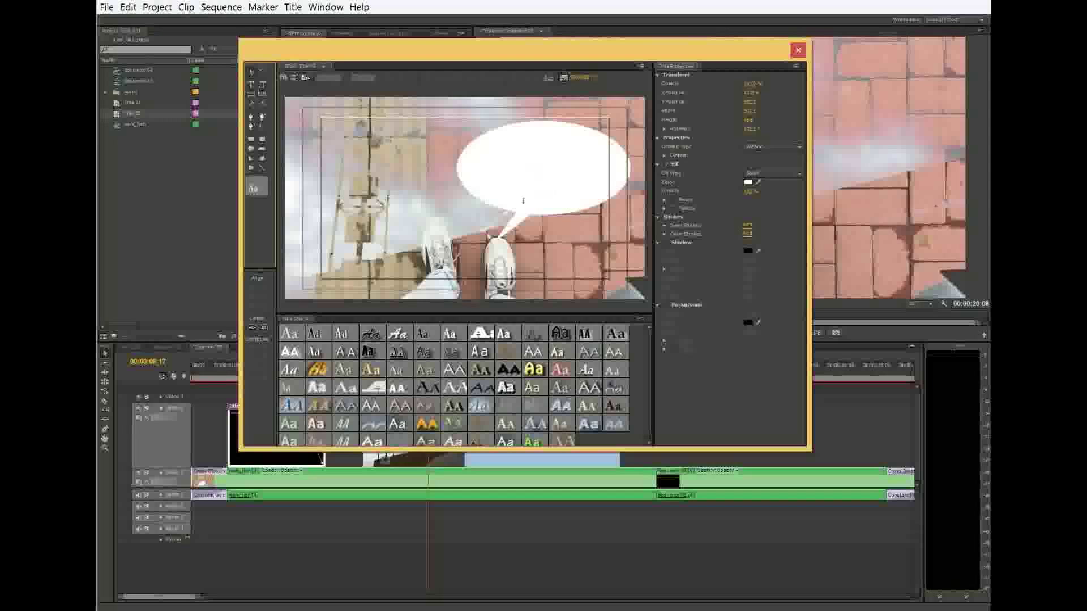
{"action": "left_click_drag", "start_coordinate": [494, 213], "coordinate": [488, 212]}
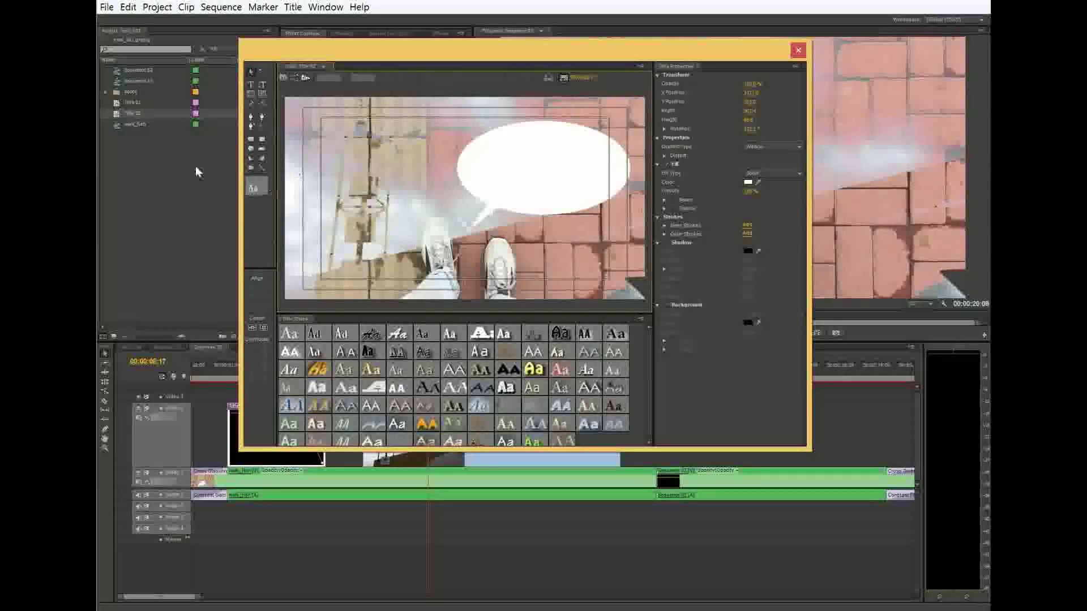
Step: Try a heavy black title style on the bubble's tail and undo it
{"action": "left_click", "coordinate": [369, 353]}
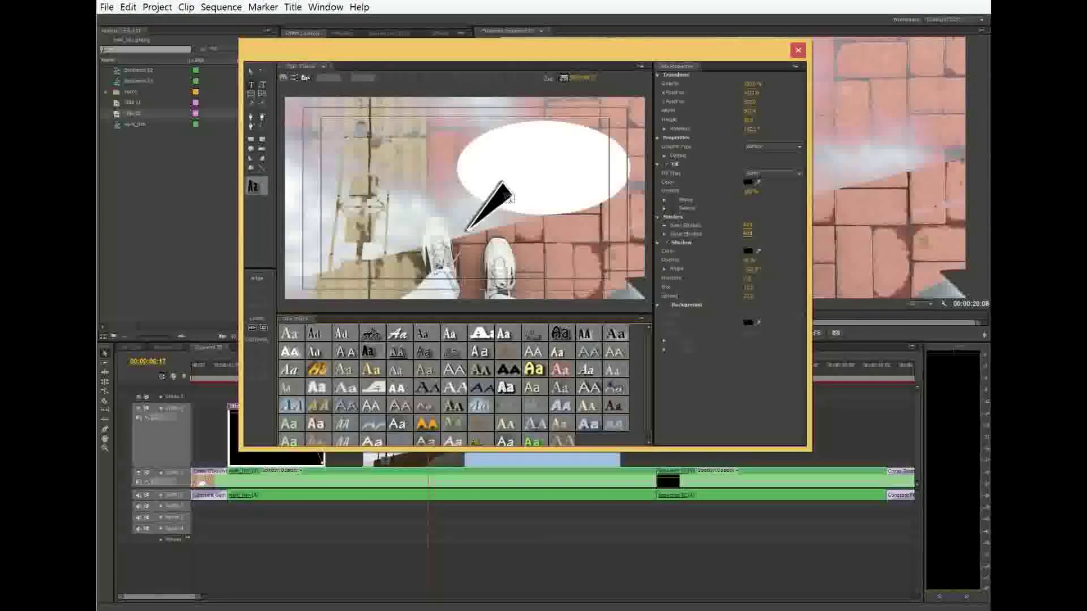
{"action": "key", "text": "ctrl+z"}
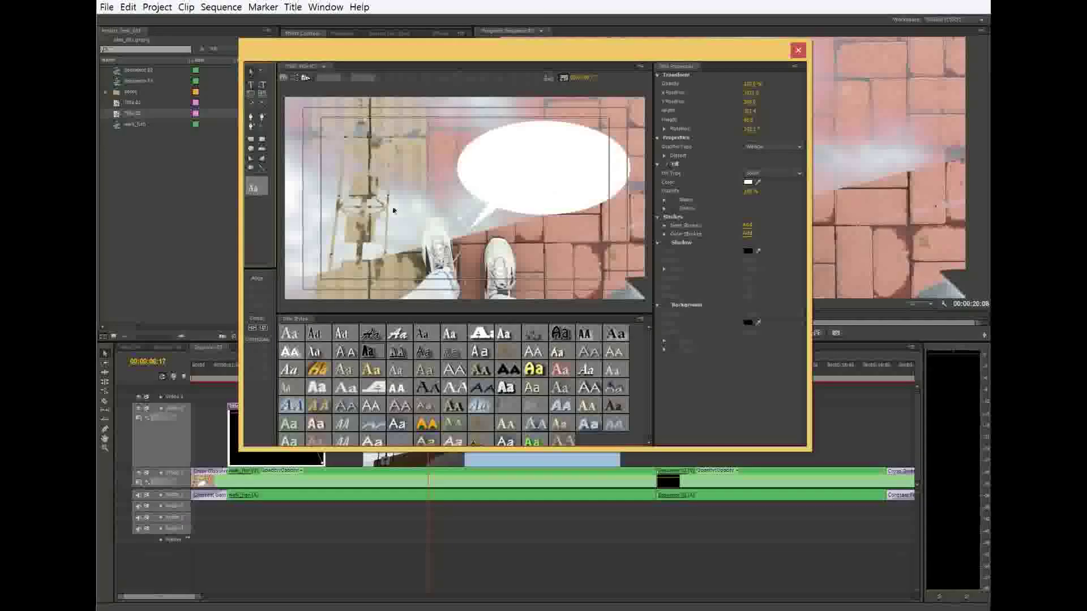
Step: Add the text FISH inside the speech bubble in the heavy black title style
{"action": "left_click", "coordinate": [559, 279]}
{"action": "left_click", "coordinate": [251, 86]}
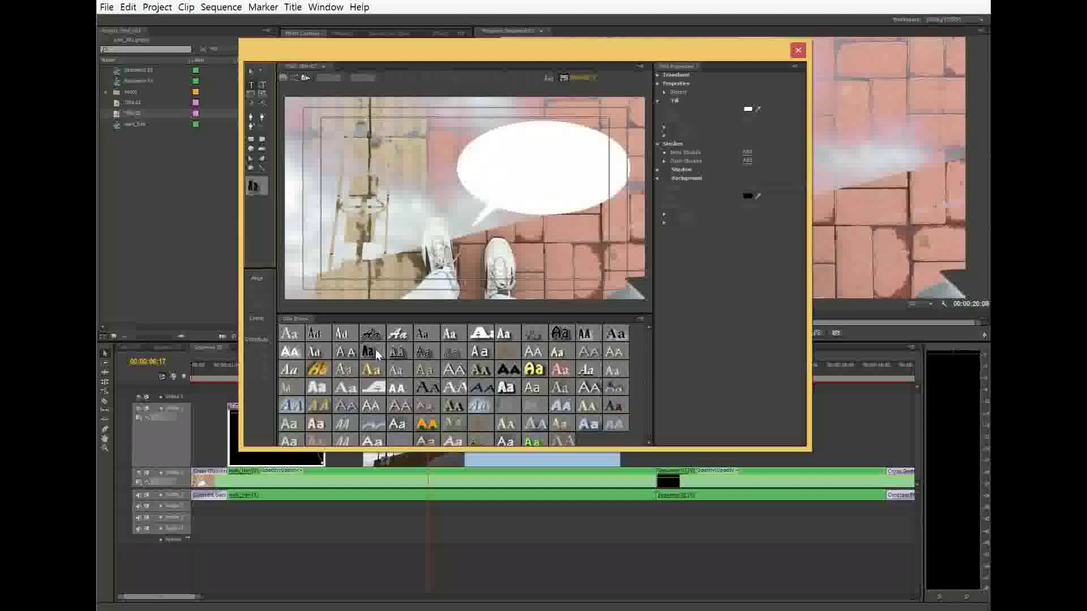
{"action": "left_click", "coordinate": [504, 188]}
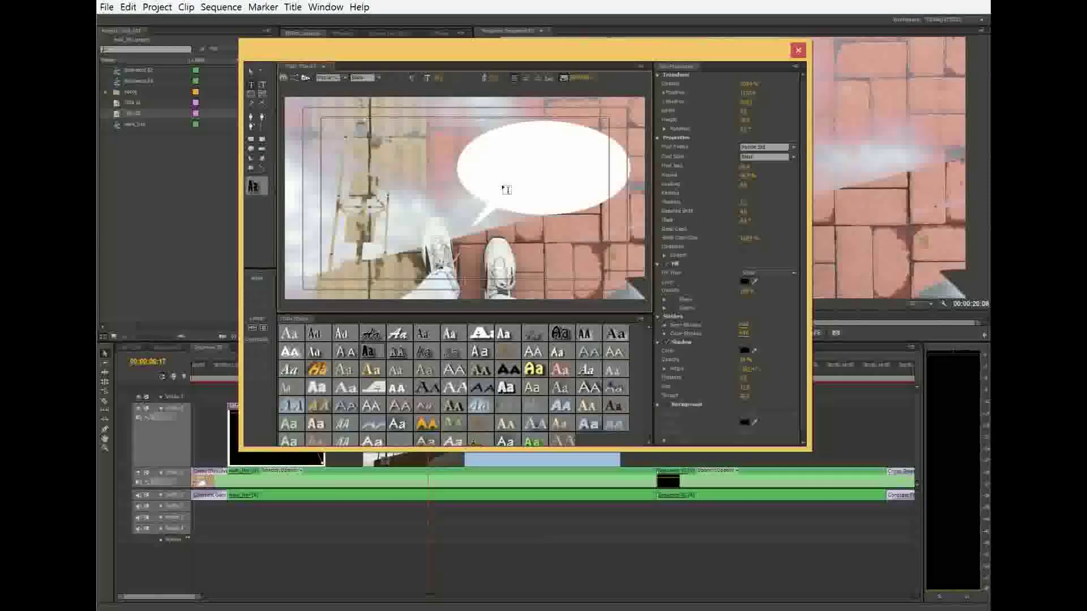
{"action": "type", "text": "FiSH"}
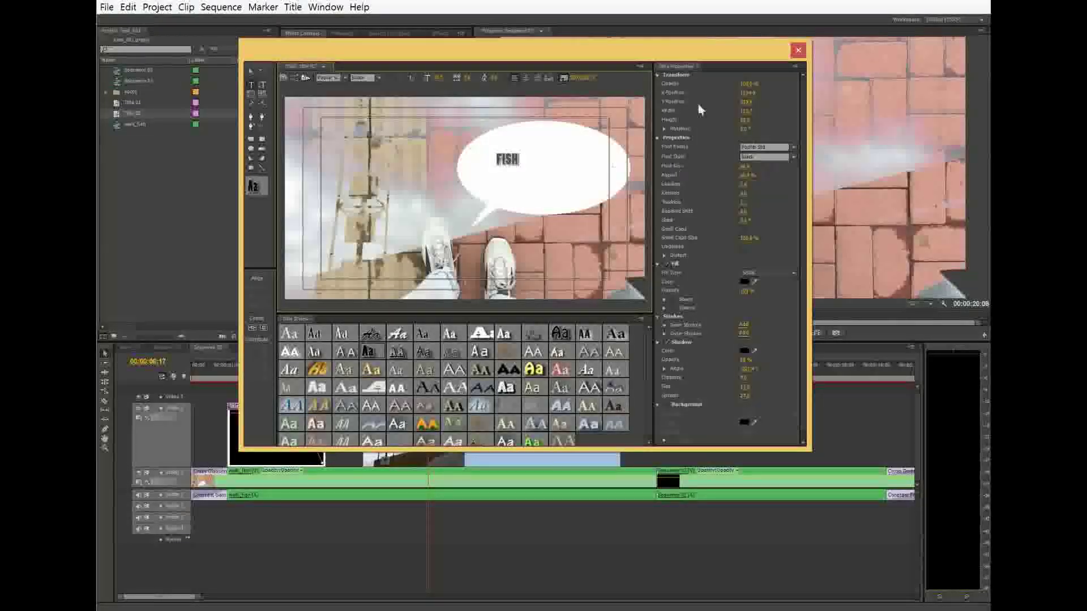
Step: Enlarge the FISH text to fill the bubble's middle, centre it in the ellipse and close the title window
{"action": "left_click_drag", "start_coordinate": [745, 166], "coordinate": [818, 167]}
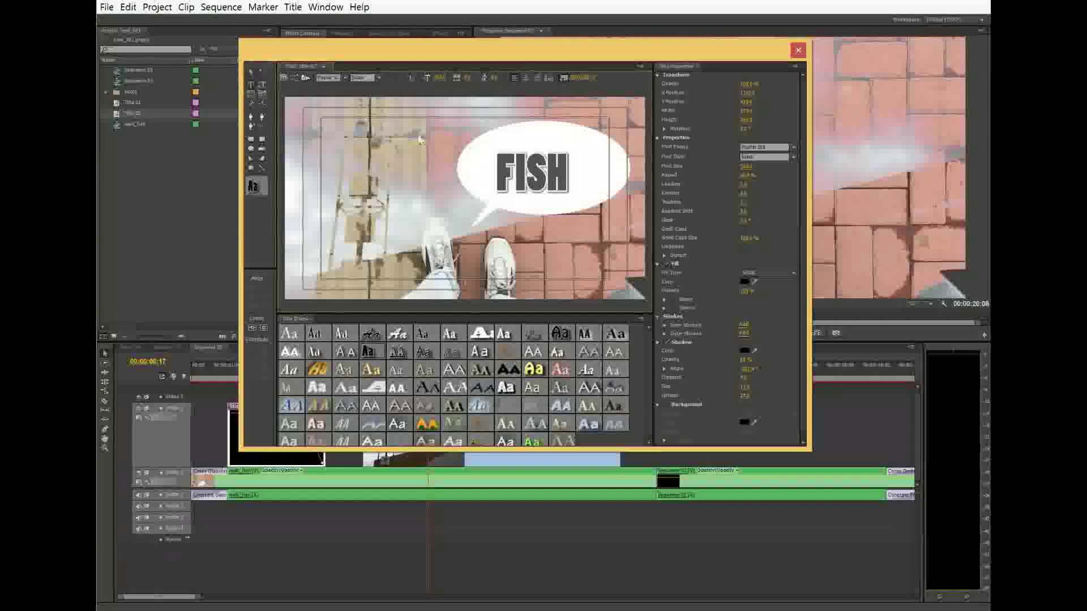
{"action": "left_click_drag", "start_coordinate": [550, 170], "coordinate": [556, 163]}
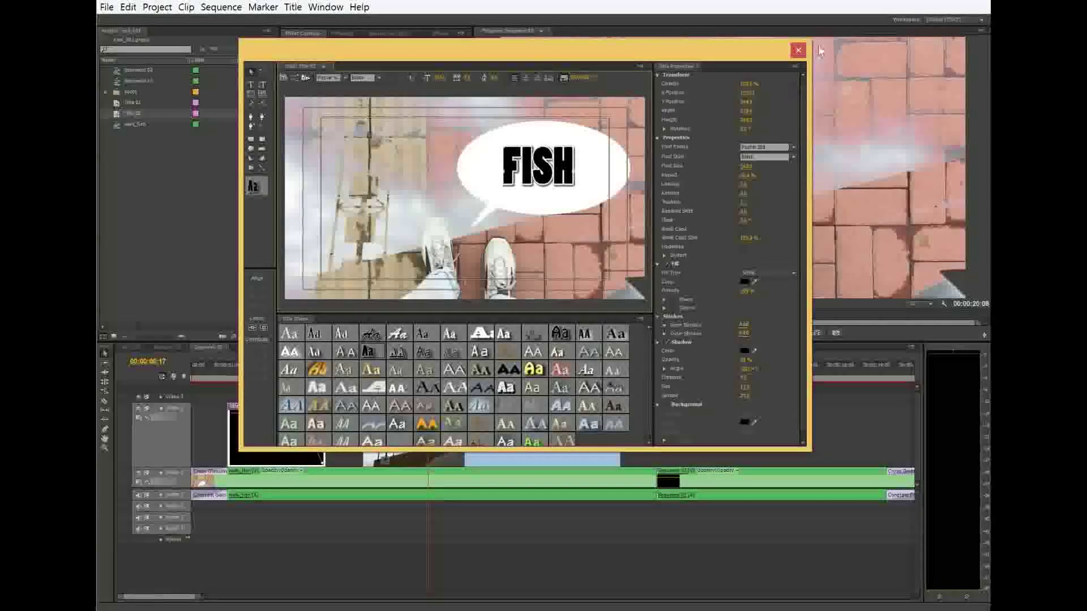
{"action": "left_click", "coordinate": [798, 50]}
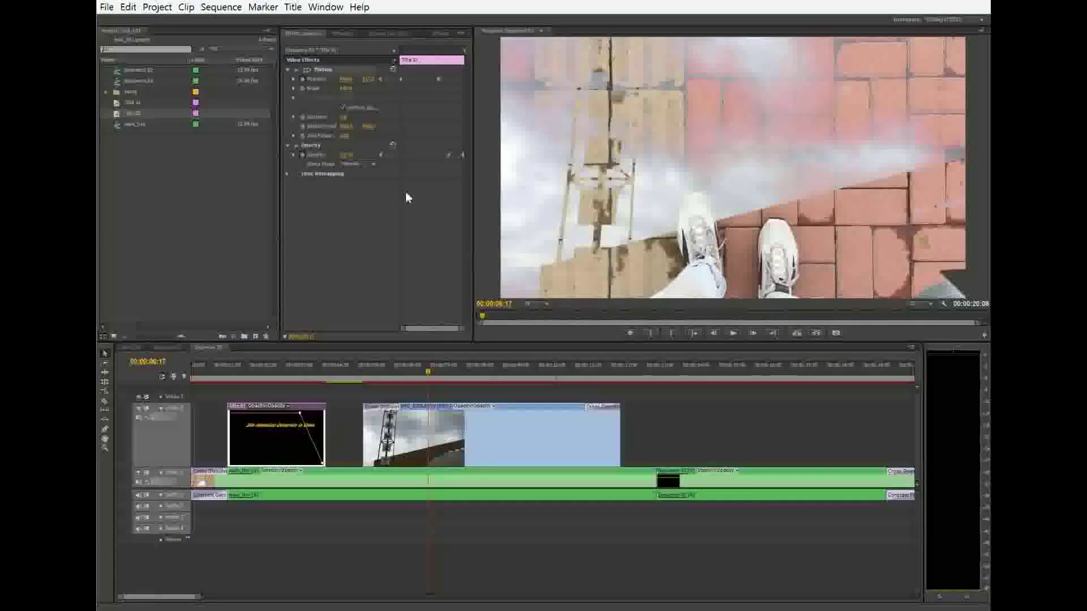
Step: Place the speech bubble title on Video 3 over the fish footage, starting at about 00:00:08:00, and move the playhead before it
{"action": "left_click_drag", "start_coordinate": [518, 374], "coordinate": [624, 410]}
{"action": "key", "text": "minus"}
{"action": "key", "text": "minus"}
{"action": "key", "text": "minus"}
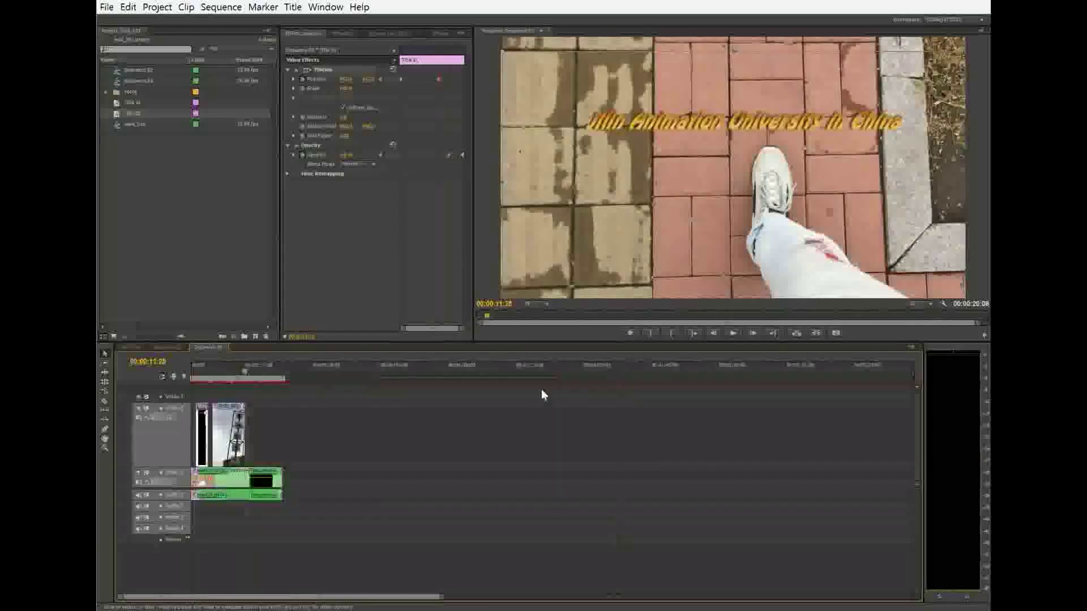
{"action": "key", "text": "equal"}
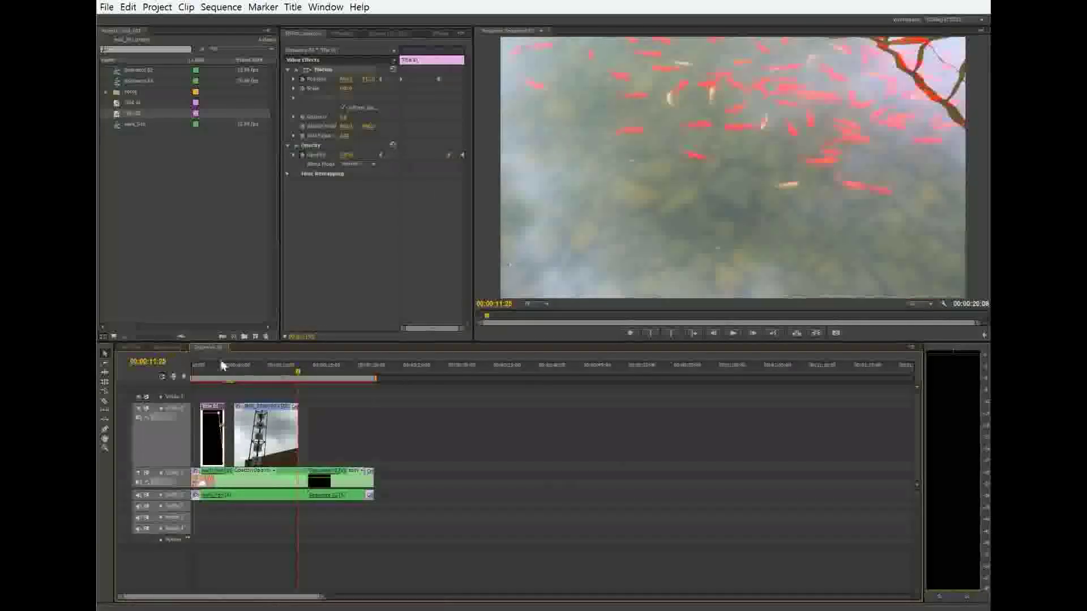
{"action": "left_click", "coordinate": [272, 378]}
{"action": "left_click_drag", "start_coordinate": [269, 378], "coordinate": [273, 378]}
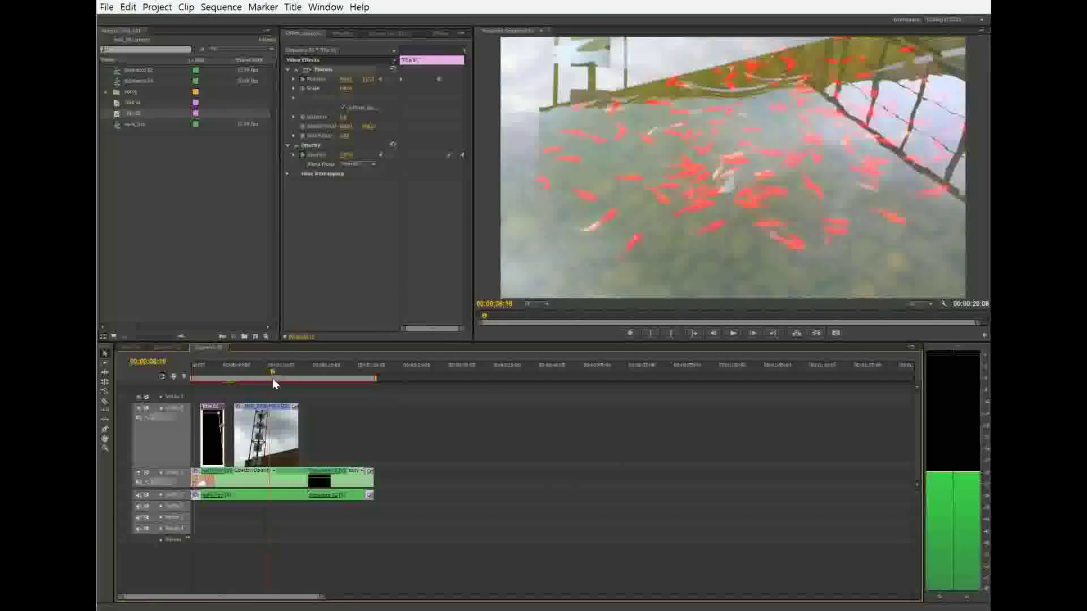
{"action": "left_click_drag", "start_coordinate": [129, 112], "coordinate": [251, 376]}
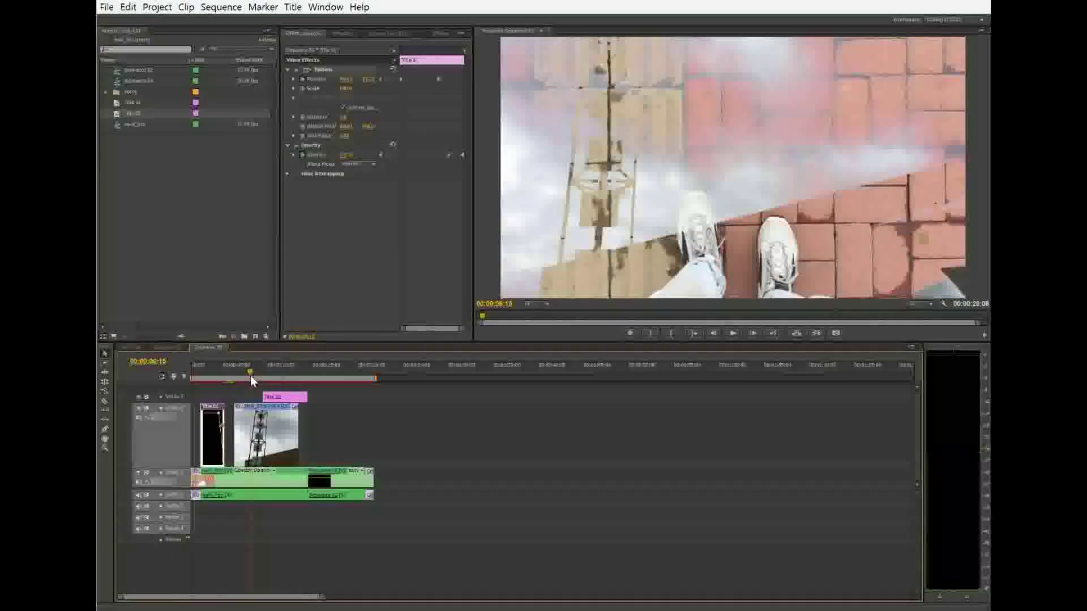
Step: Play into the bubble title, then trim its start to about 00:00:08:27 and its end to the end of the Video 2 clip
{"action": "key", "text": "space"}
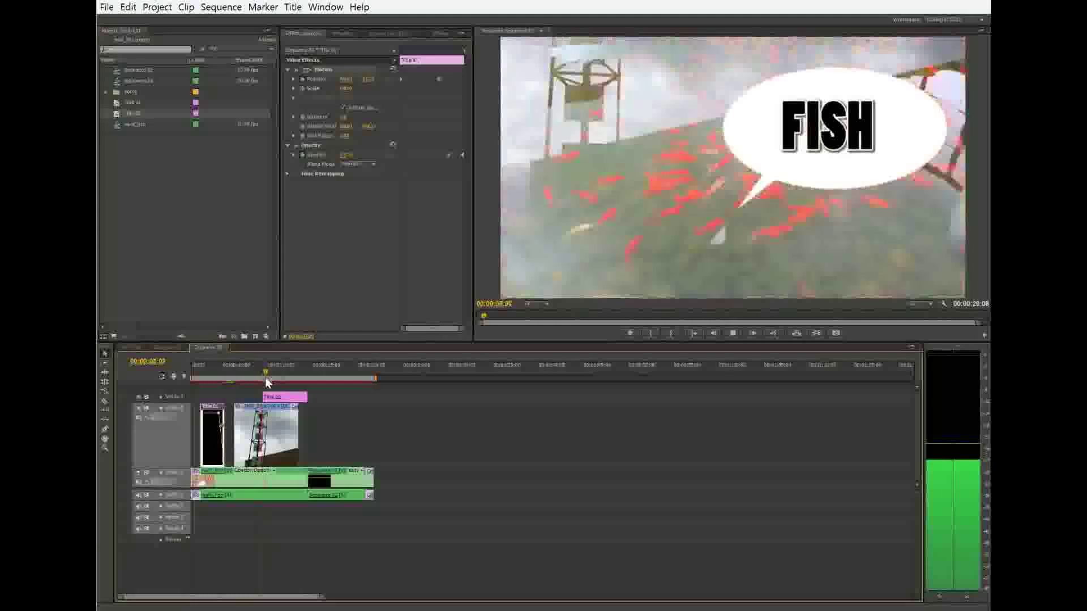
{"action": "key", "text": "space"}
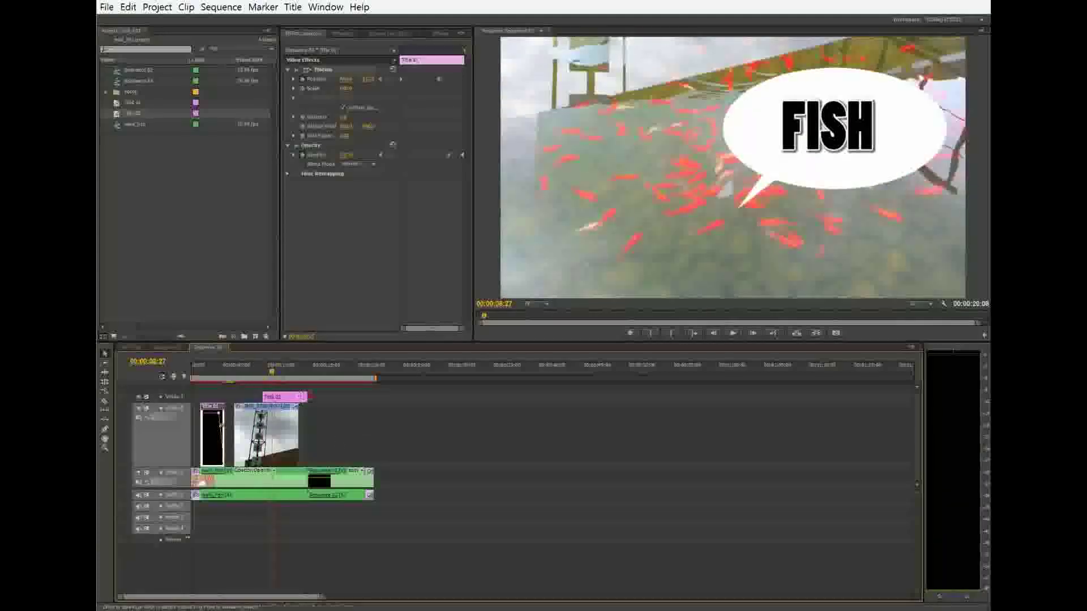
{"action": "mouse_move", "coordinate": [304, 396]}
{"action": "left_mouse_down"}
{"action": "mouse_move", "coordinate": [289, 401]}
{"action": "mouse_move", "coordinate": [298, 398]}
{"action": "left_mouse_up"}
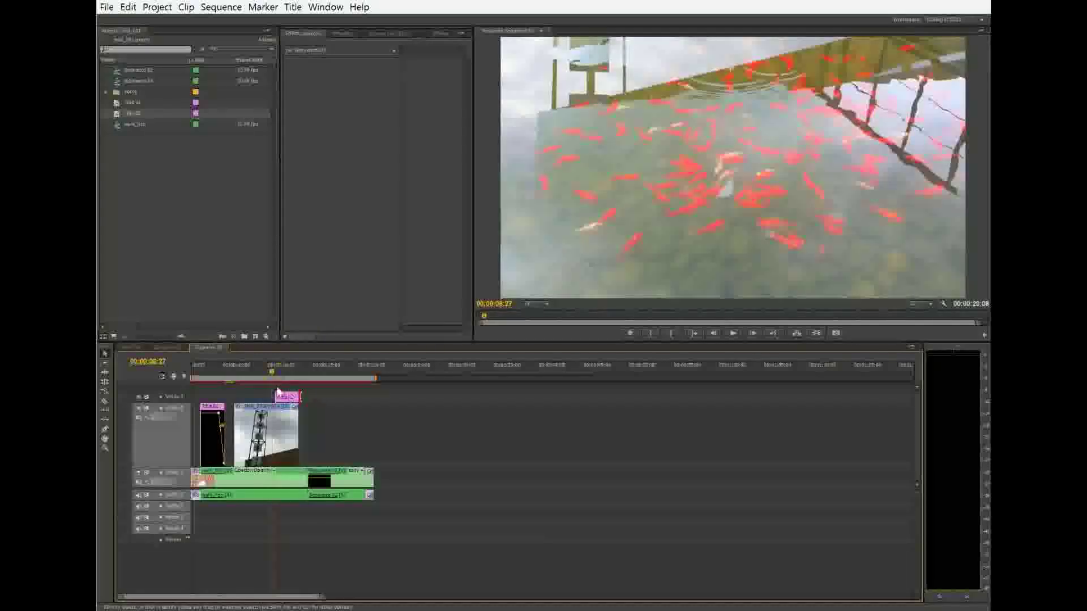
Step: Play the sequence through the trimmed FISH bubble title to check its timing over the fish footage
{"action": "key", "text": "space"}
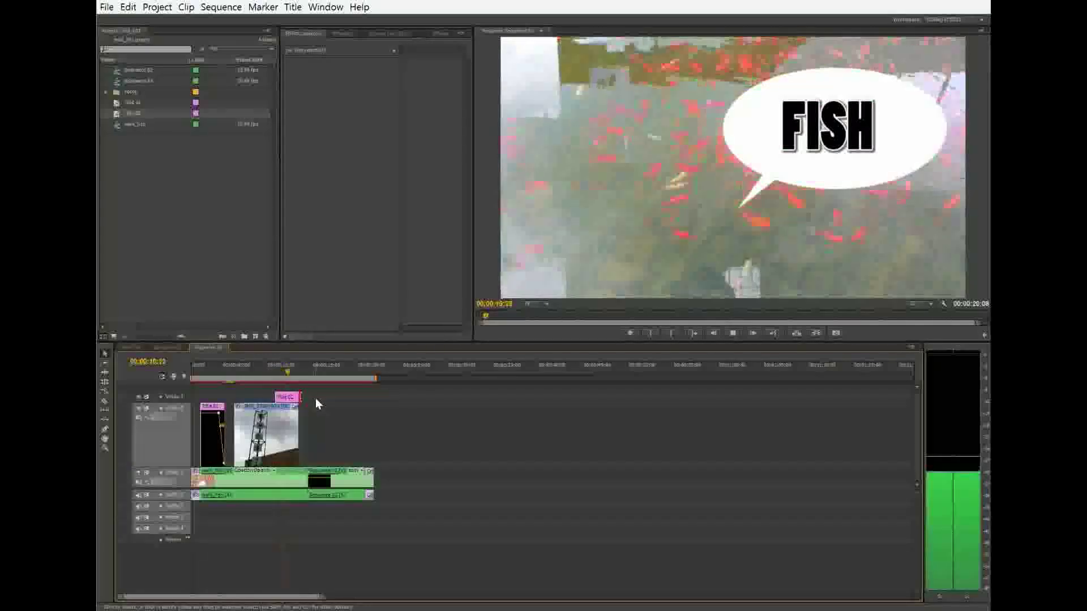
{"action": "key", "text": "space"}
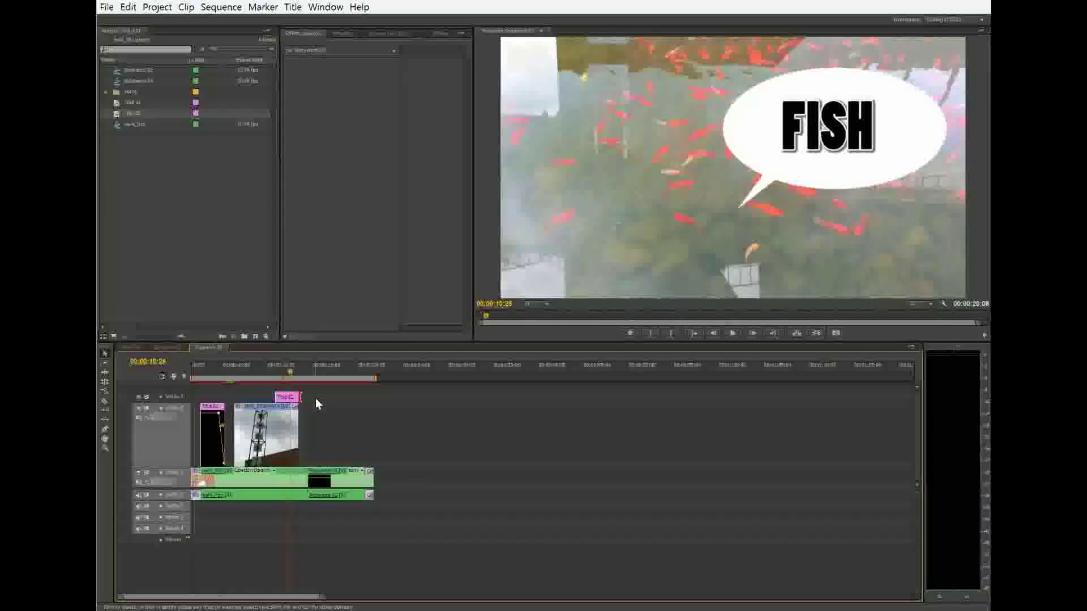
{"action": "key", "text": "space"}
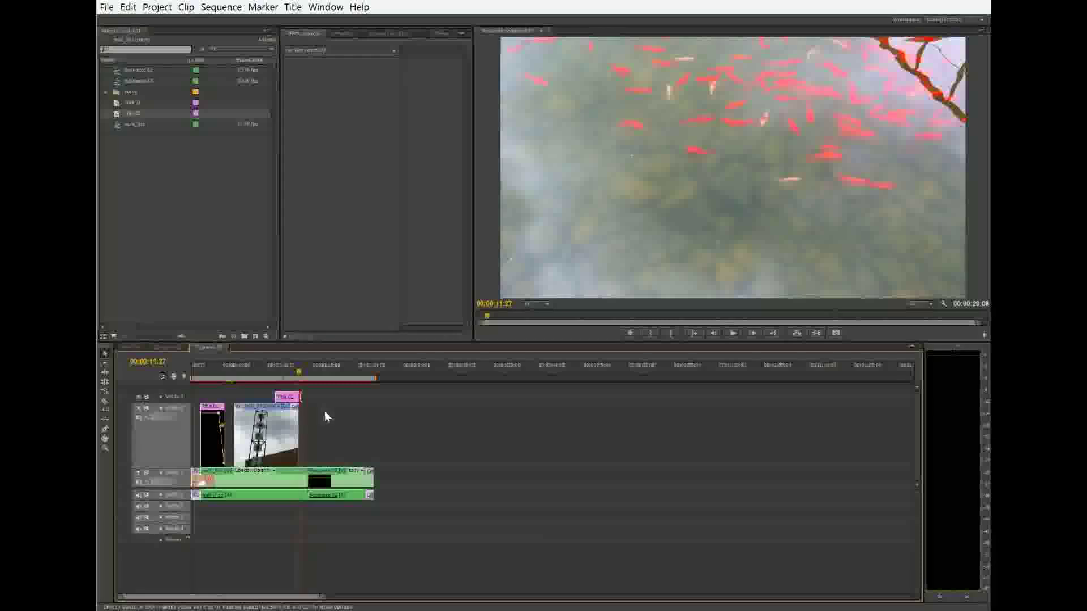
Step: Trim the end of the FISH bubble title on Video 3 back to about 00:00:11:11
{"action": "key", "text": "equal"}
{"action": "key", "text": "equal"}
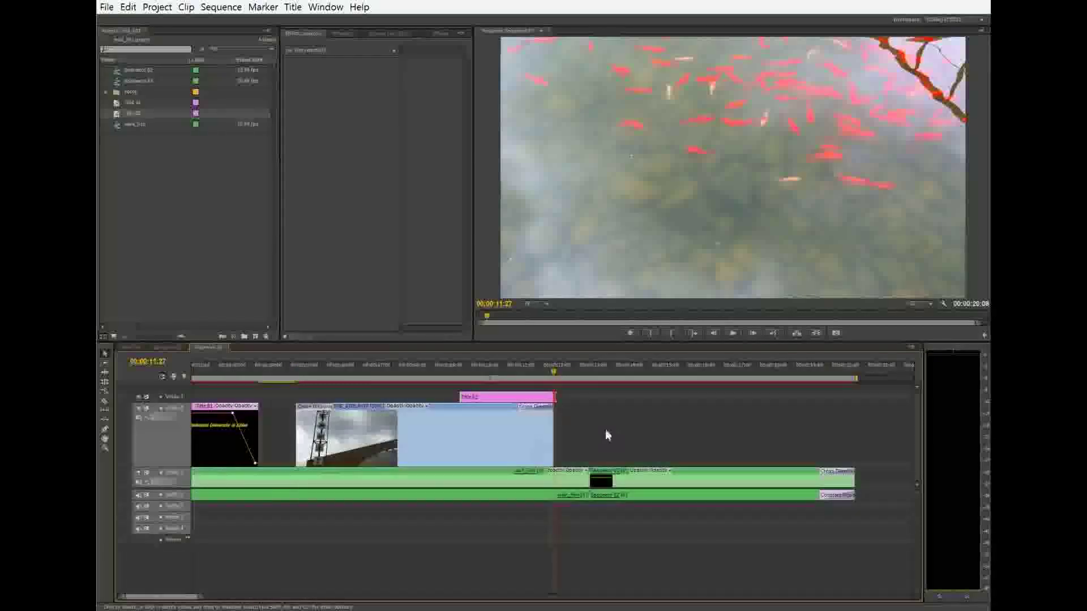
{"action": "left_click_drag", "start_coordinate": [555, 395], "coordinate": [535, 396]}
Step: Set the FISH title's Motion anchor point at the tip of the bubble's tail and reposition the bubble above the fish
{"action": "left_click", "coordinate": [507, 399]}
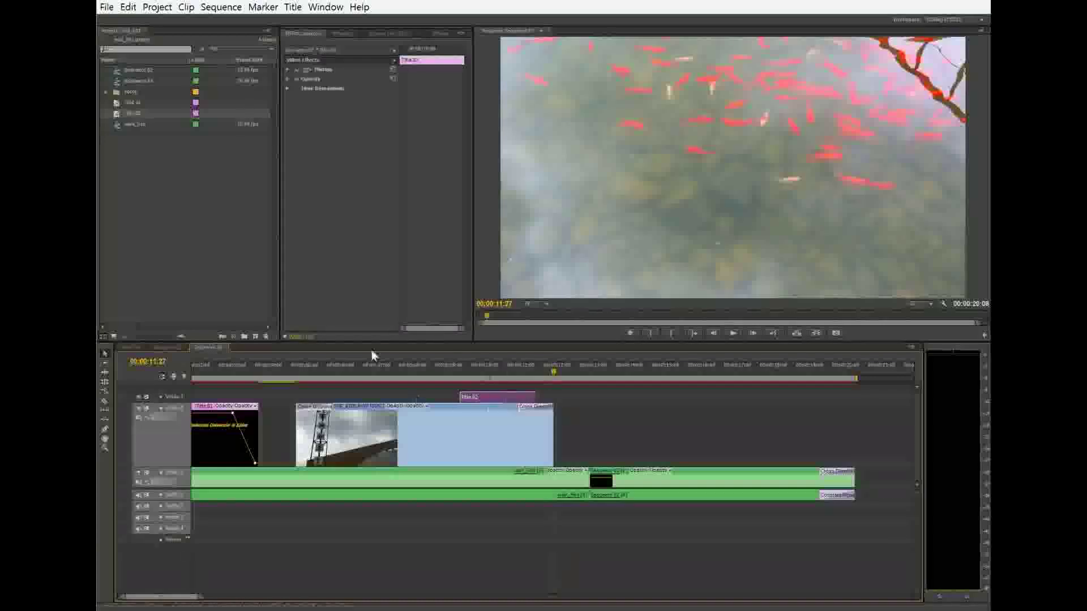
{"action": "left_click", "coordinate": [464, 371]}
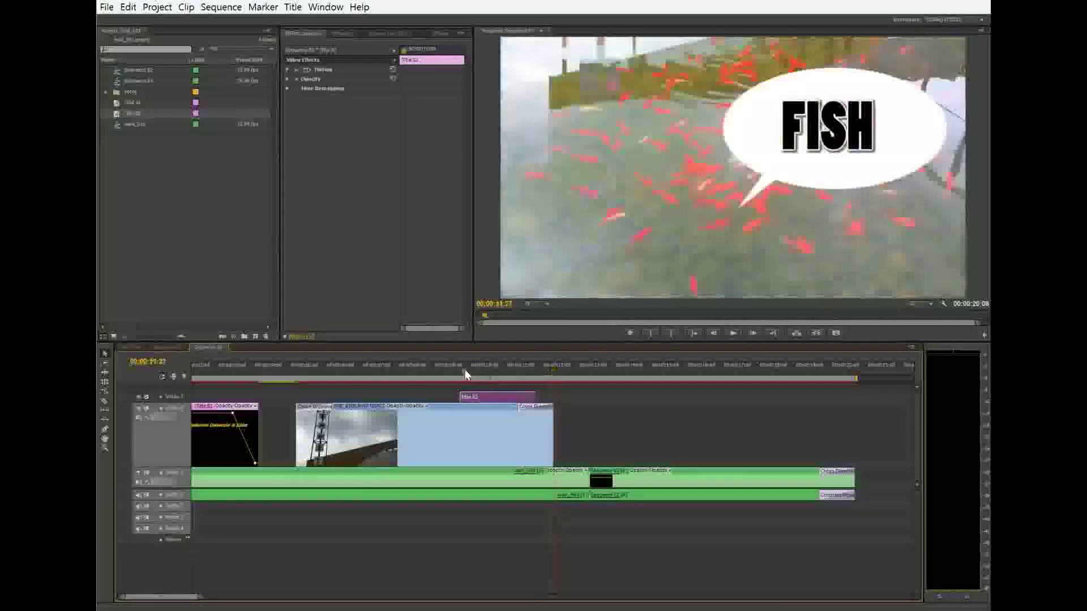
{"action": "left_click", "coordinate": [287, 69]}
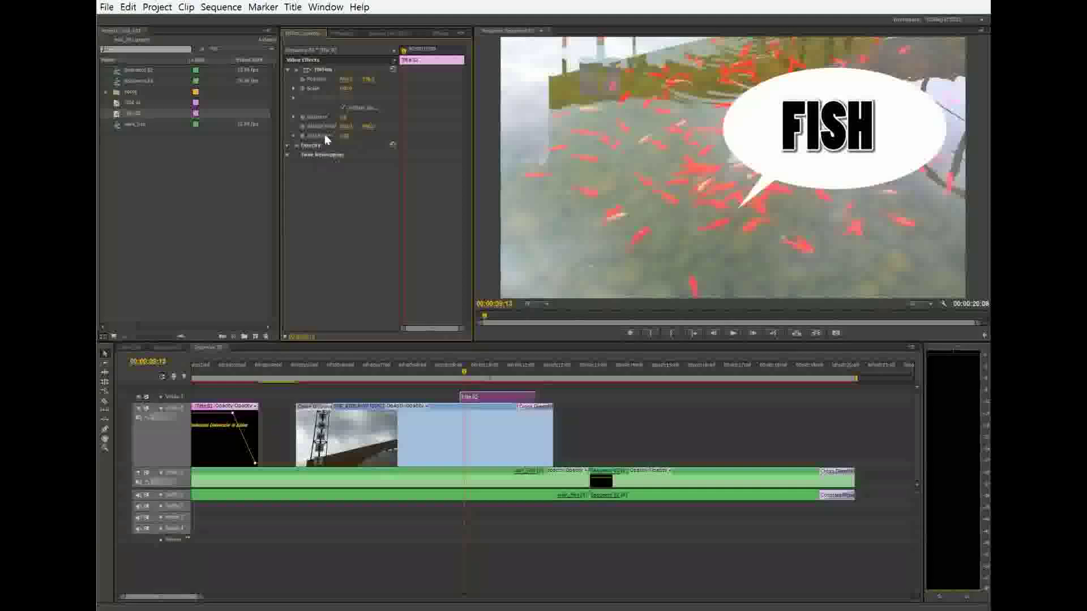
{"action": "left_click", "coordinate": [304, 70]}
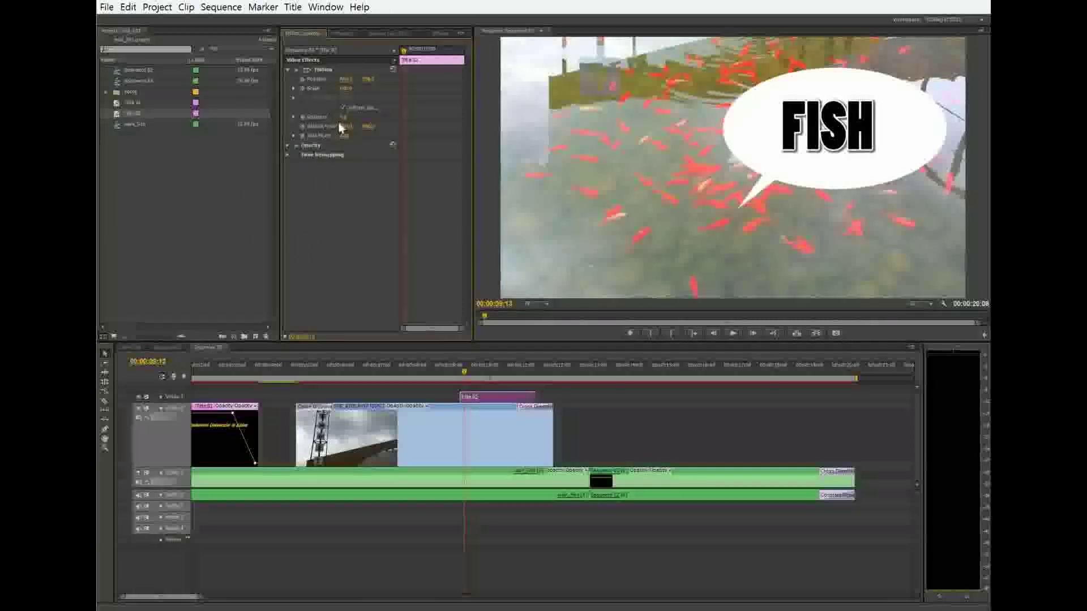
{"action": "left_click_drag", "start_coordinate": [346, 126], "coordinate": [341, 126]}
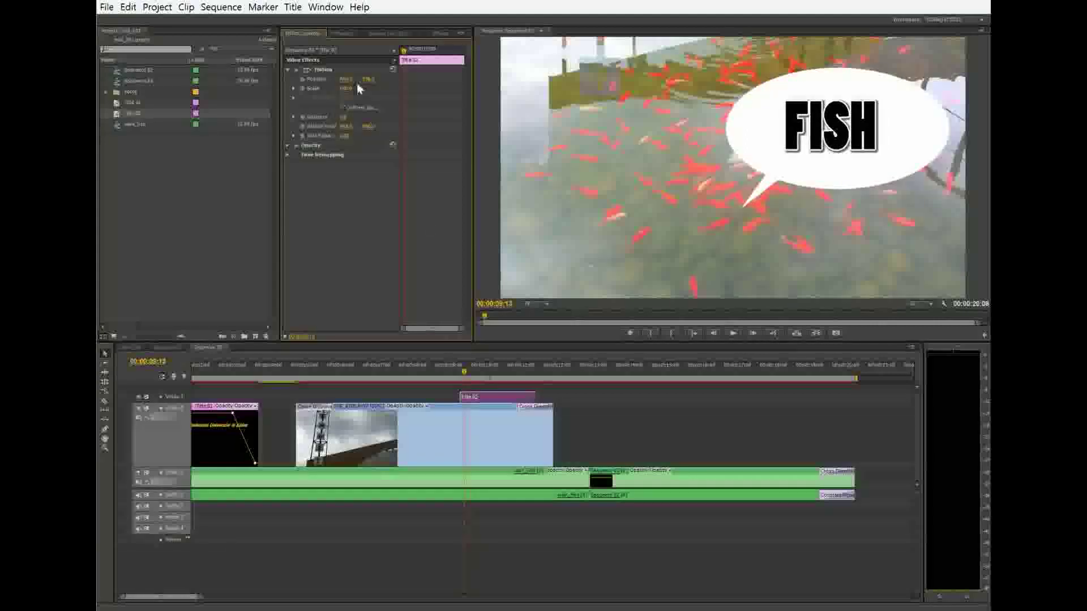
{"action": "left_click", "coordinate": [320, 70]}
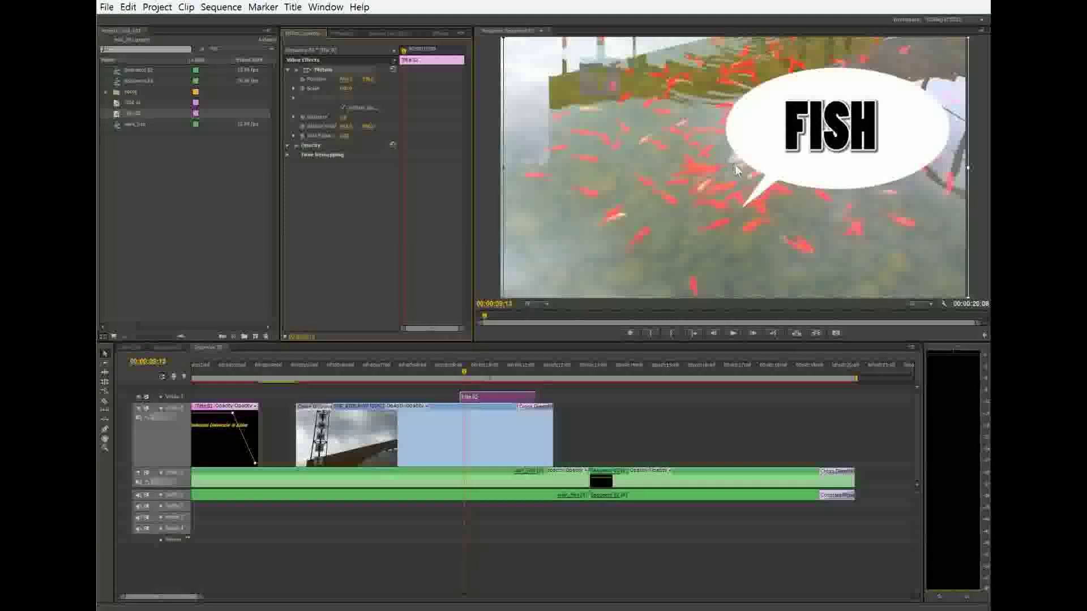
{"action": "mouse_move", "coordinate": [734, 168]}
{"action": "left_mouse_down"}
{"action": "mouse_move", "coordinate": [739, 183]}
{"action": "mouse_move", "coordinate": [736, 152]}
{"action": "left_mouse_up"}
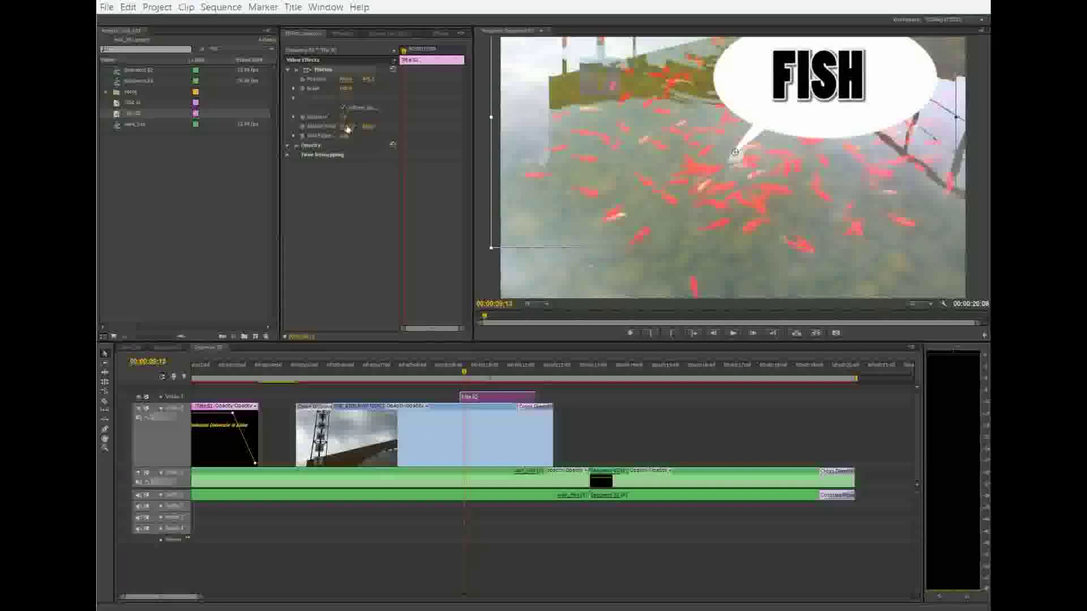
{"action": "left_click_drag", "start_coordinate": [346, 132], "coordinate": [350, 127]}
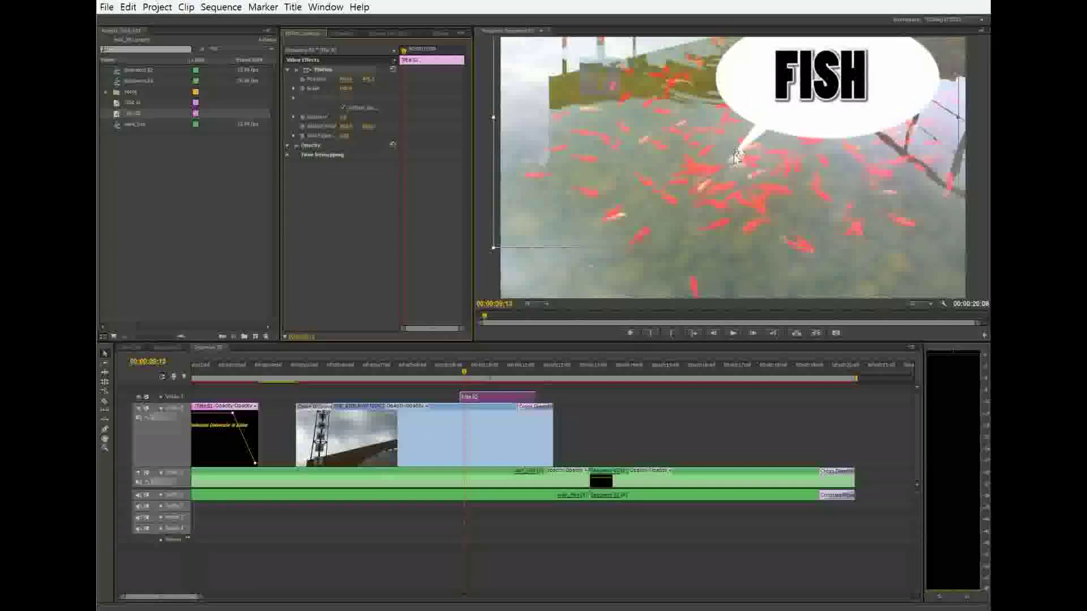
{"action": "left_click_drag", "start_coordinate": [368, 129], "coordinate": [376, 130]}
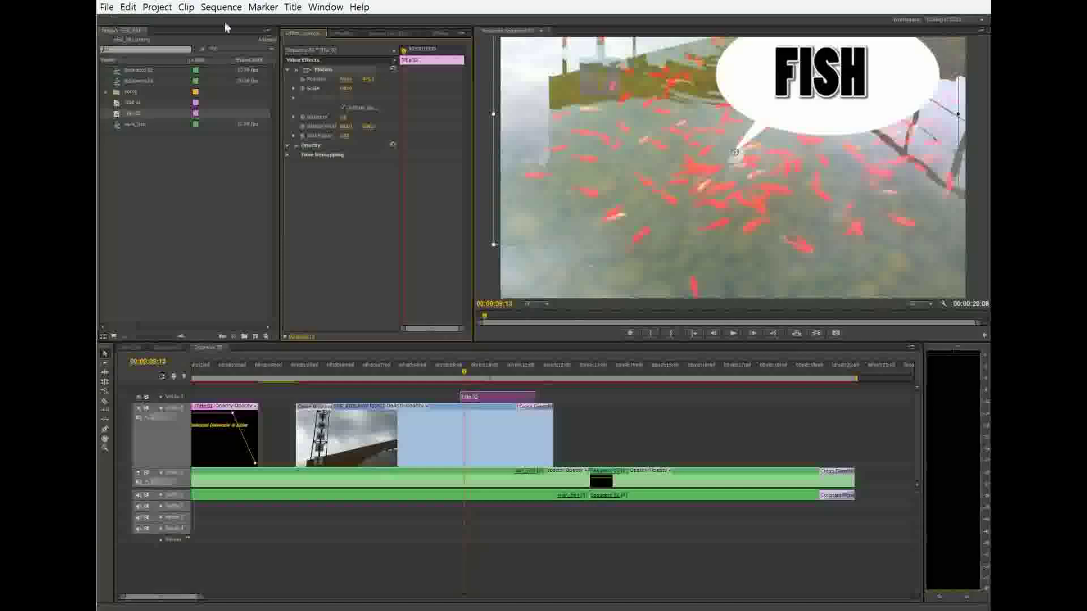
{"action": "left_click_drag", "start_coordinate": [784, 102], "coordinate": [784, 136]}
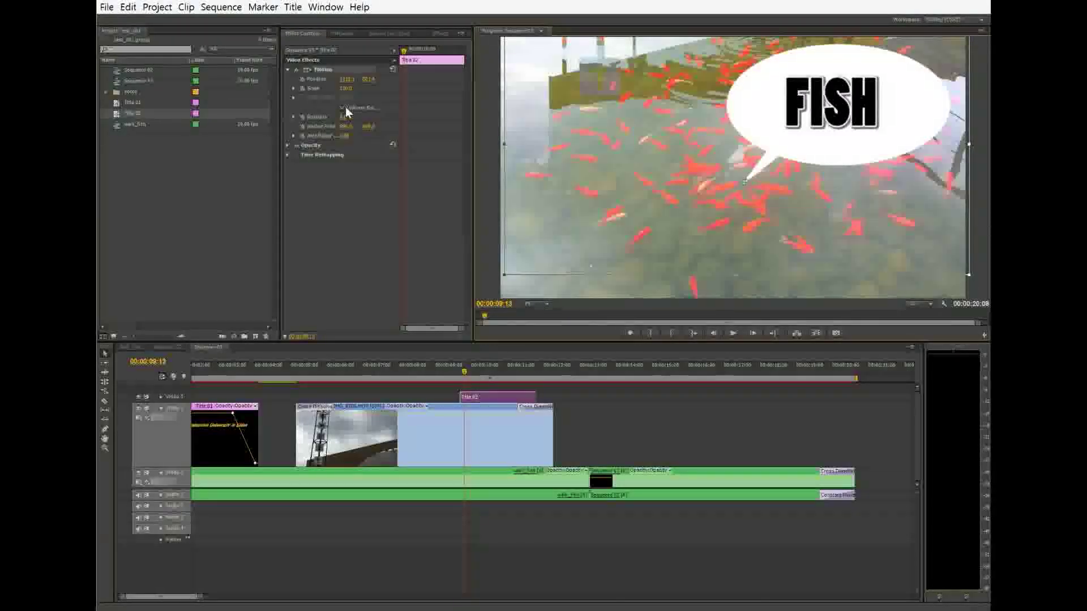
Step: Animate the bubble title's Scale from a keyframe of 0 at 00:00:09:12 up to about 75 at 00:00:10:01
{"action": "mouse_move", "coordinate": [344, 89]}
{"action": "left_mouse_down"}
{"action": "mouse_move", "coordinate": [305, 89]}
{"action": "mouse_move", "coordinate": [379, 89]}
{"action": "mouse_move", "coordinate": [293, 89]}
{"action": "mouse_move", "coordinate": [355, 92]}
{"action": "left_mouse_up"}
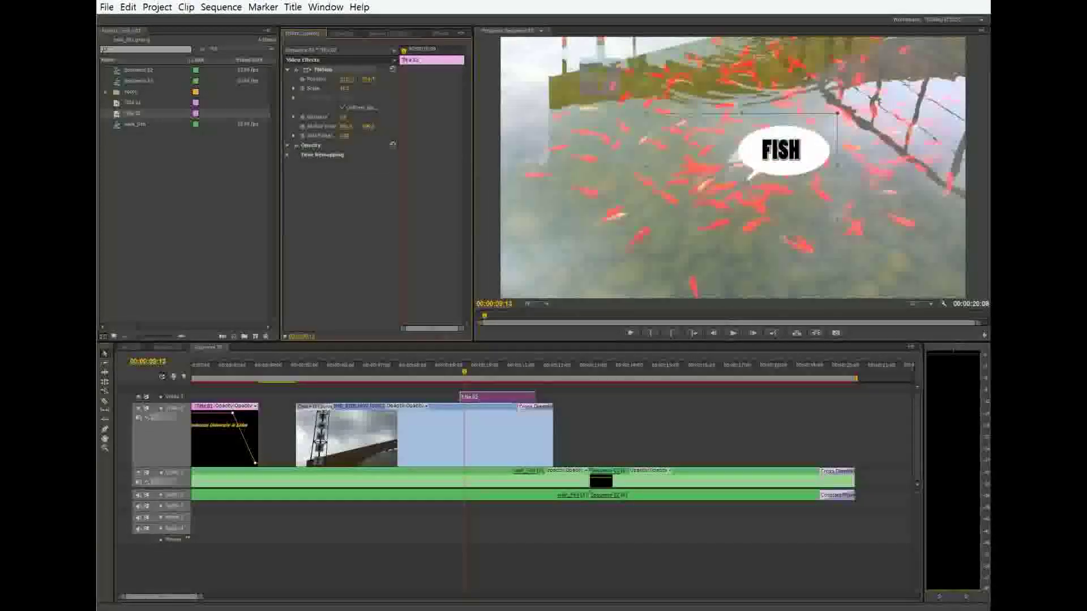
{"action": "left_click", "coordinate": [461, 371]}
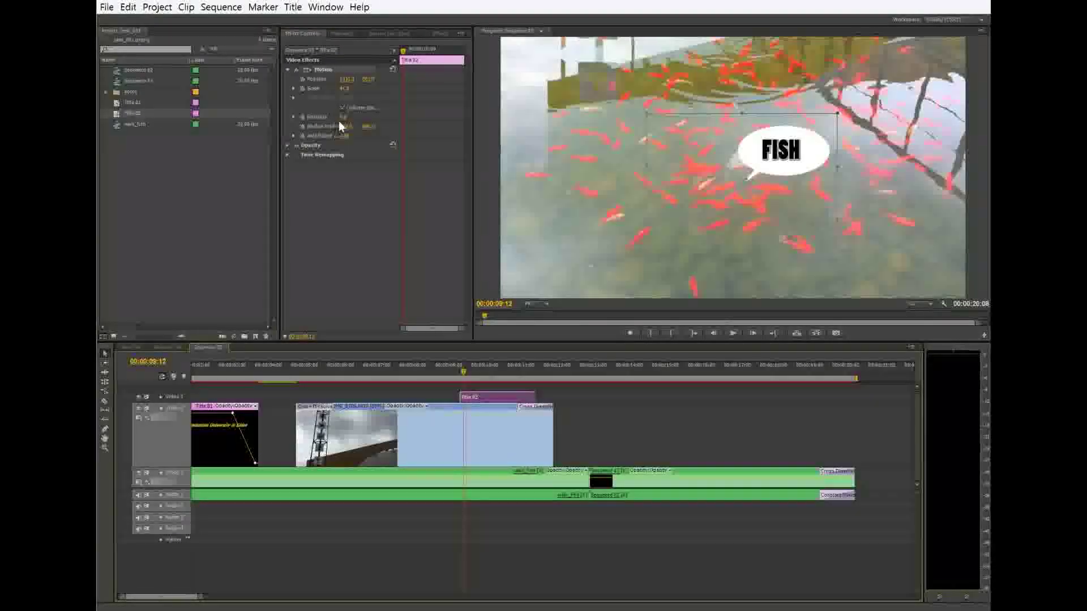
{"action": "left_click", "coordinate": [348, 88]}
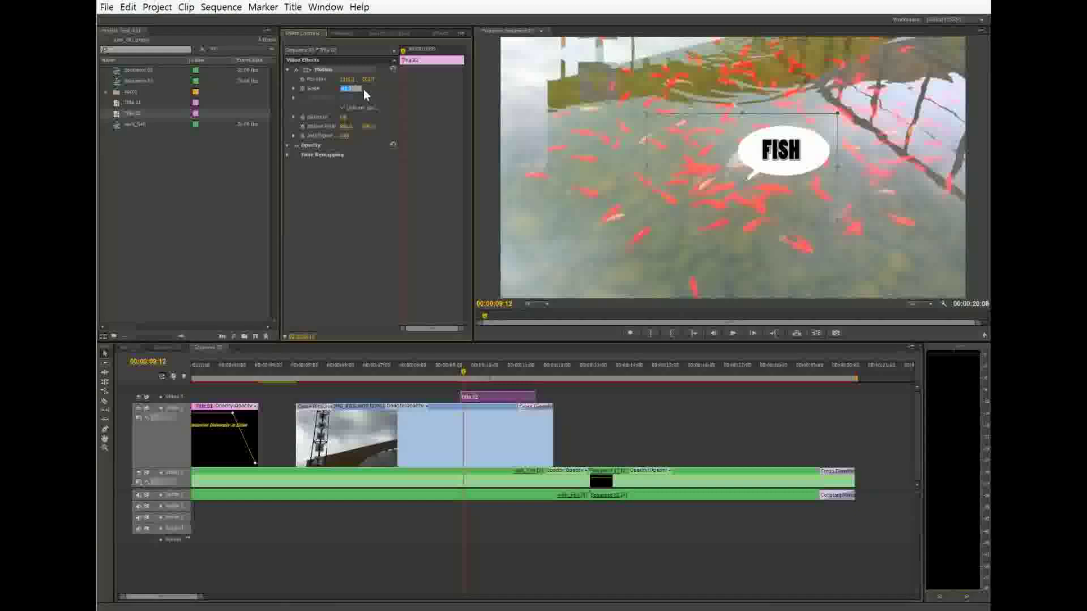
{"action": "type", "text": "0"}
{"action": "key", "text": "Return"}
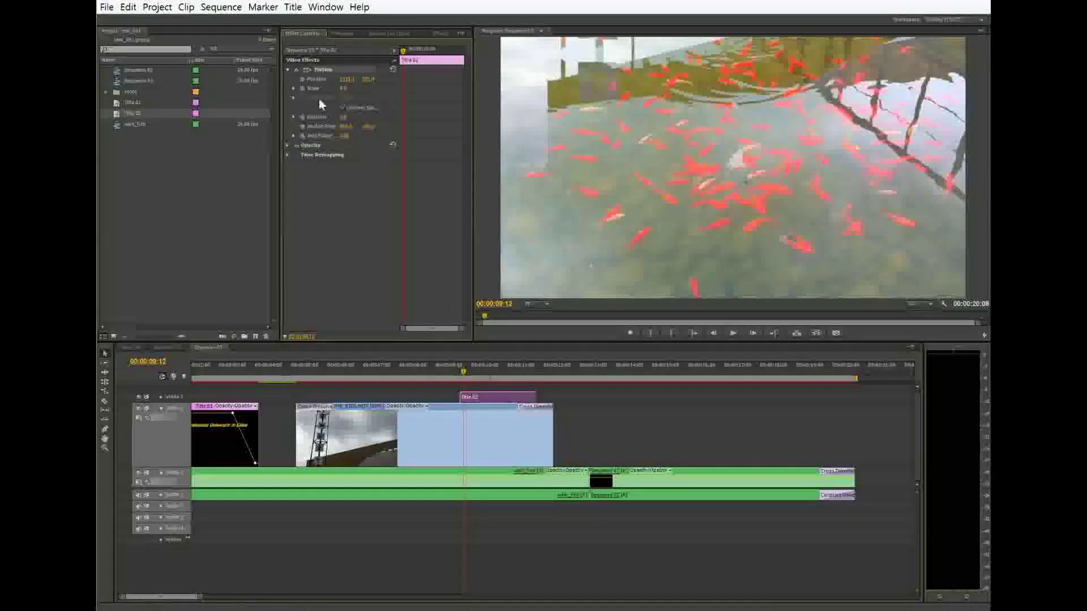
{"action": "left_click", "coordinate": [303, 88]}
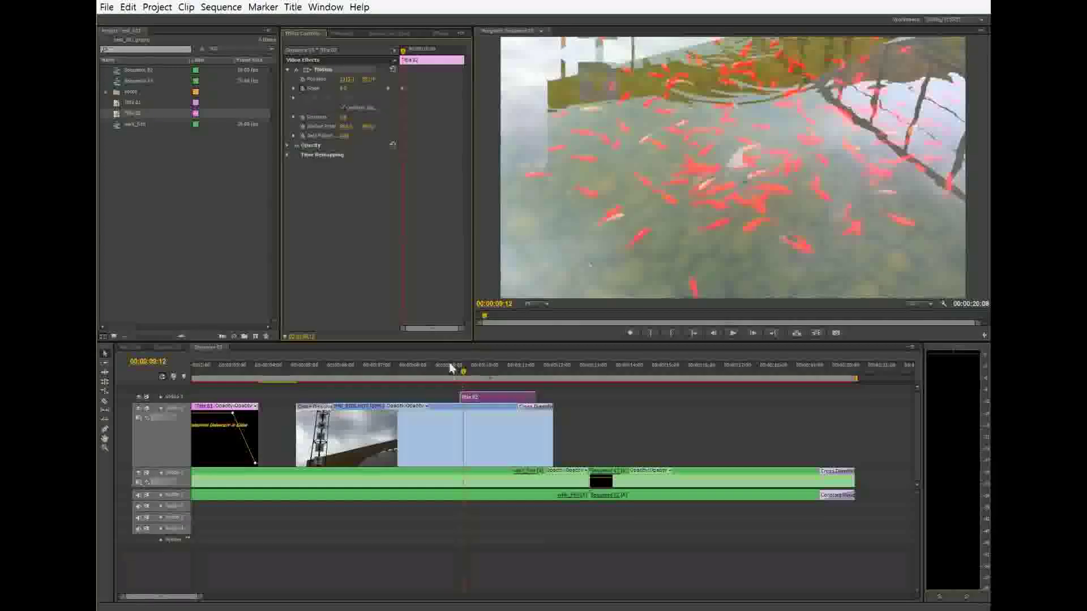
{"action": "left_click_drag", "start_coordinate": [471, 375], "coordinate": [485, 376]}
{"action": "left_click_drag", "start_coordinate": [341, 90], "coordinate": [405, 89]}
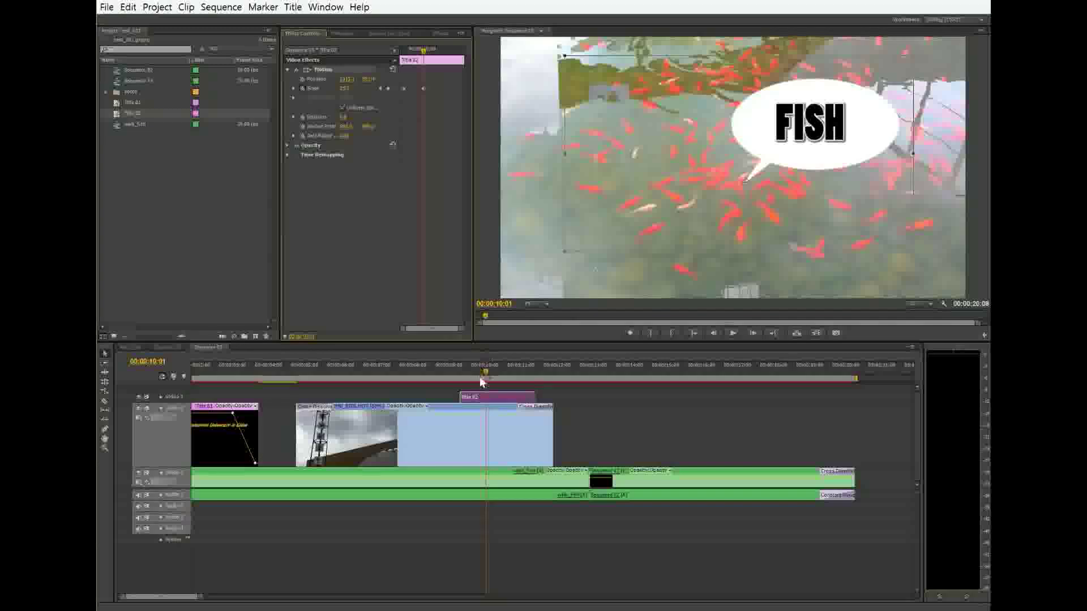
Step: Add a Scale keyframe holding the bubble's size at 00:00:11:00, and shrink its Scale to 0 at the title's end, 00:00:11:11
{"action": "left_click_drag", "start_coordinate": [482, 376], "coordinate": [521, 384]}
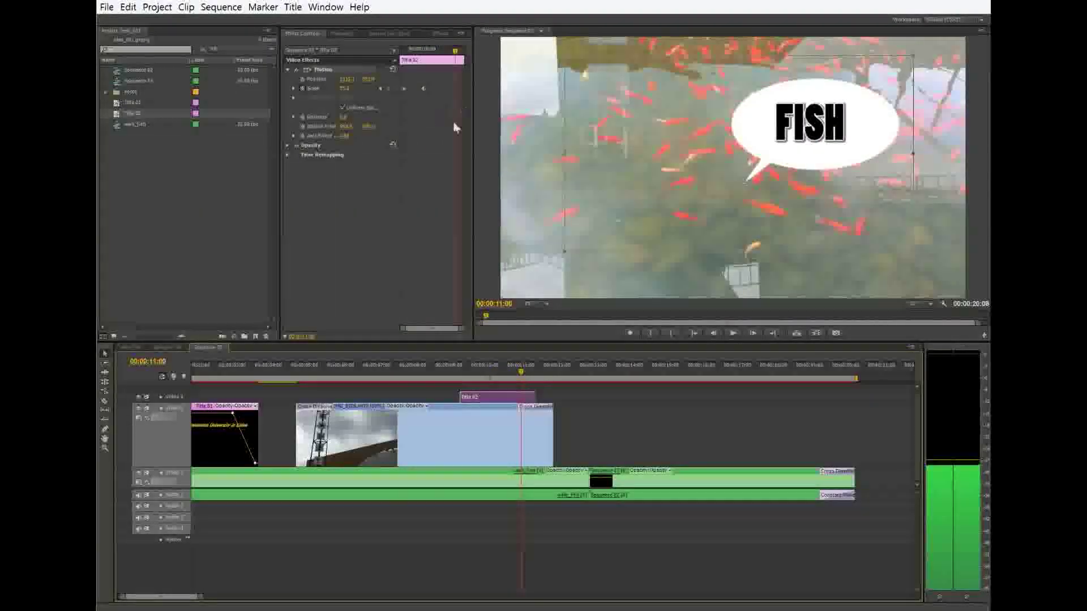
{"action": "left_click", "coordinate": [388, 88]}
{"action": "left_click_drag", "start_coordinate": [454, 64], "coordinate": [466, 55]}
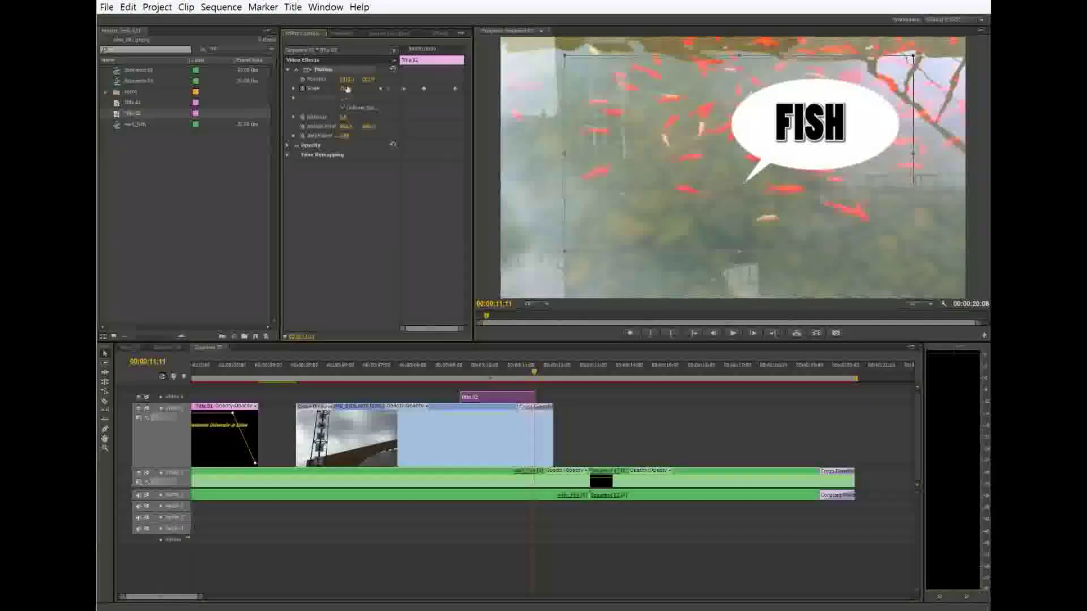
{"action": "left_click_drag", "start_coordinate": [343, 91], "coordinate": [300, 90]}
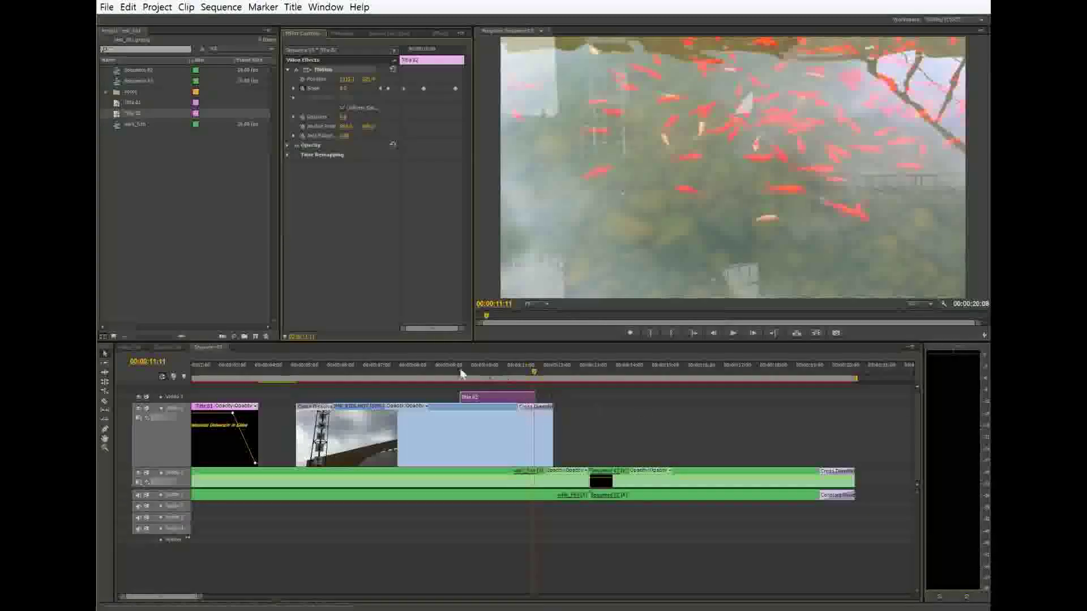
Step: Play the sequence from just before the FISH title to review the bubble's grow and shrink animation, and stop past the fish footage
{"action": "left_click", "coordinate": [446, 371]}
{"action": "key", "text": "space"}
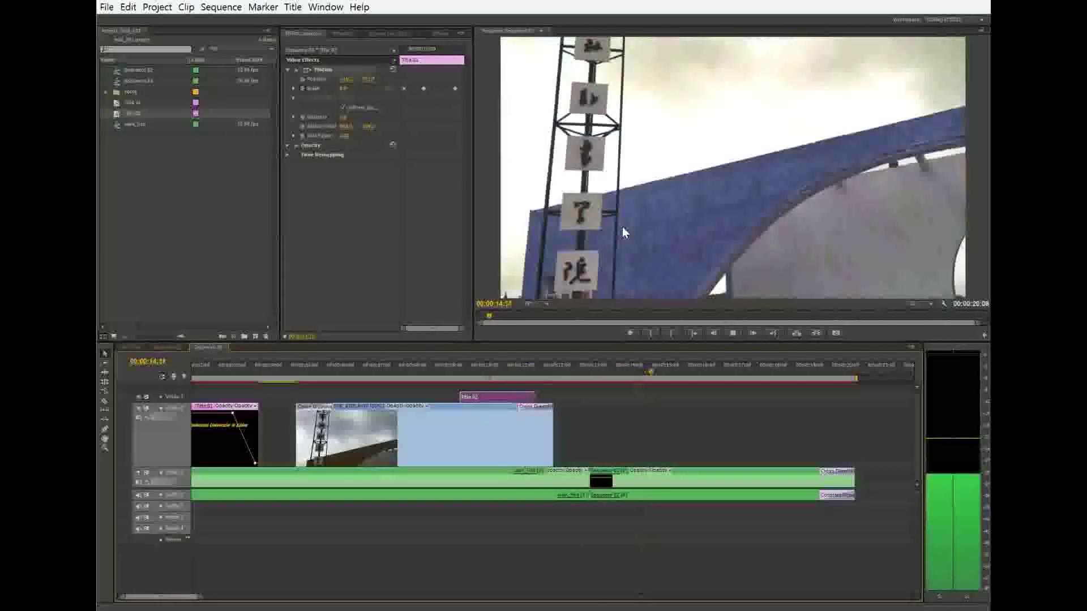
{"action": "key", "text": "space"}
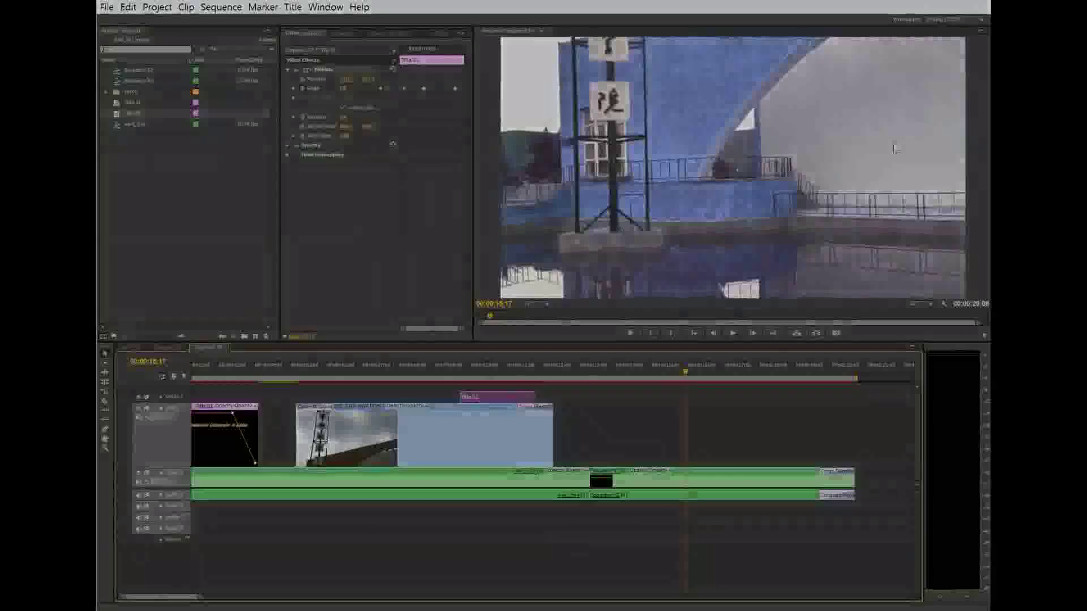